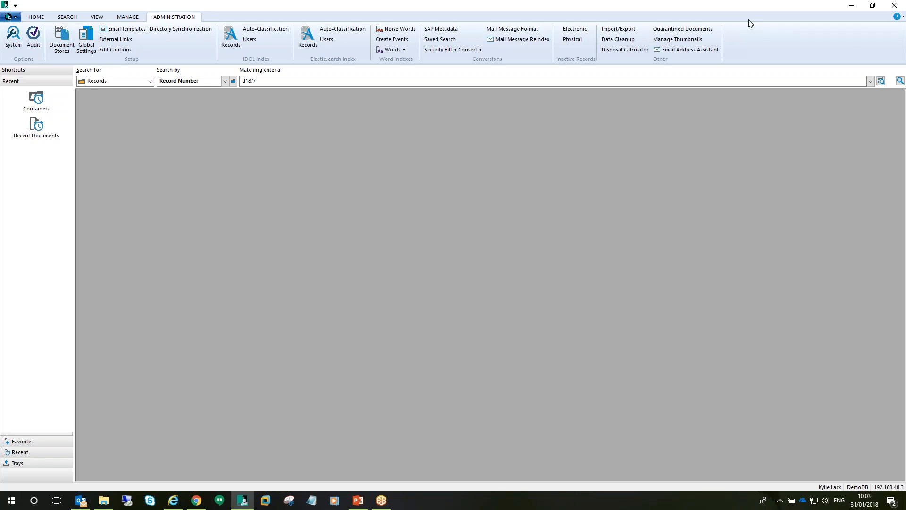
Step: Switch to the HPE Content Manager web client in Chrome and review its dashboard configuration settings without changing them
click(197, 500)
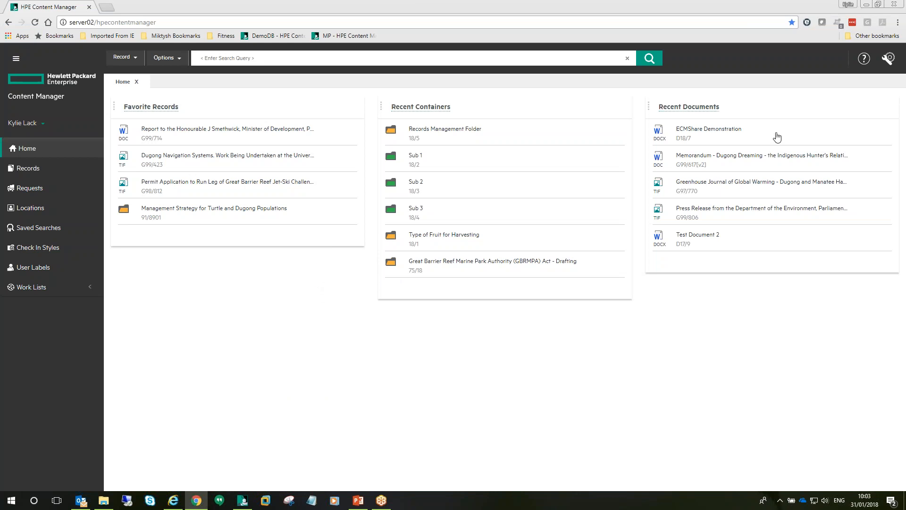
click(887, 58)
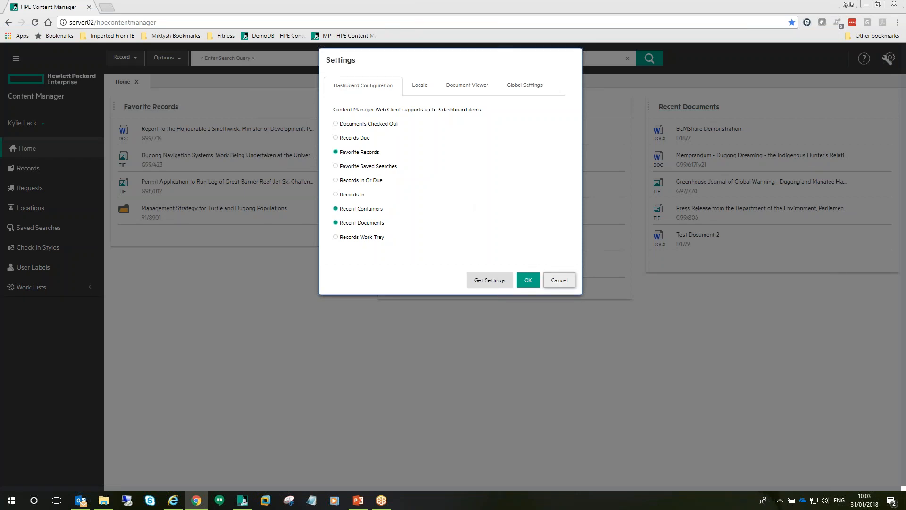
click(559, 280)
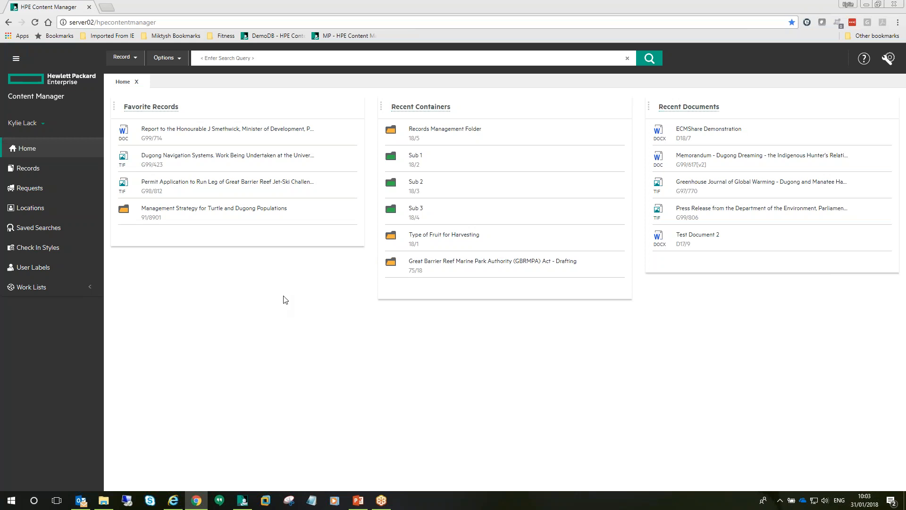
Step: Run the recent search for "dugong" again and look through the matching records
click(276, 58)
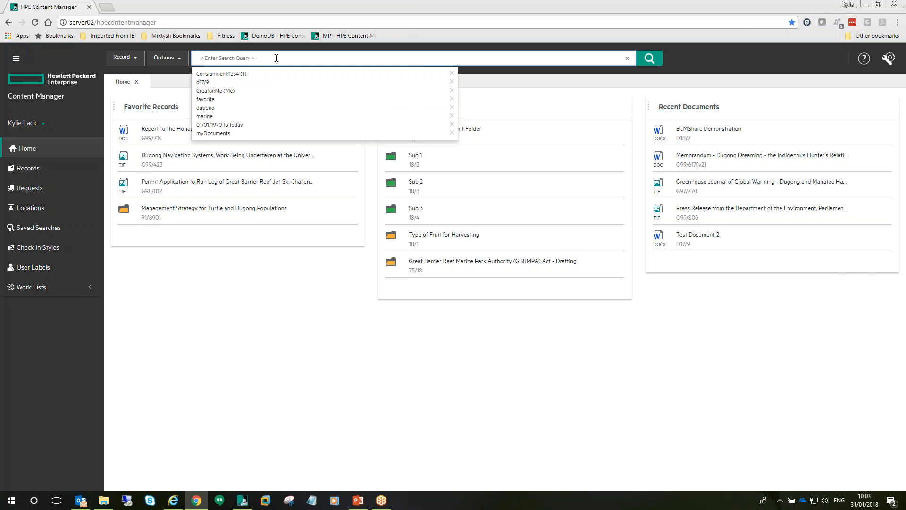
click(211, 109)
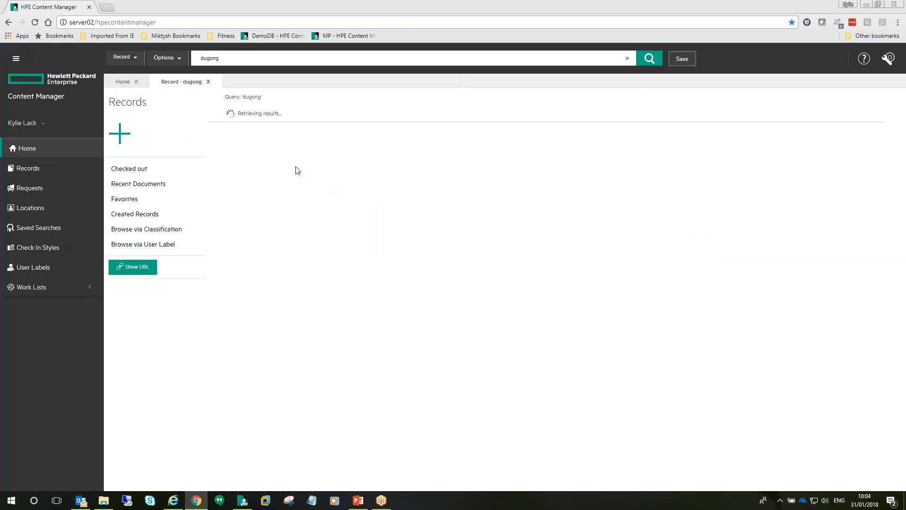
scroll(315, 201, down, 3)
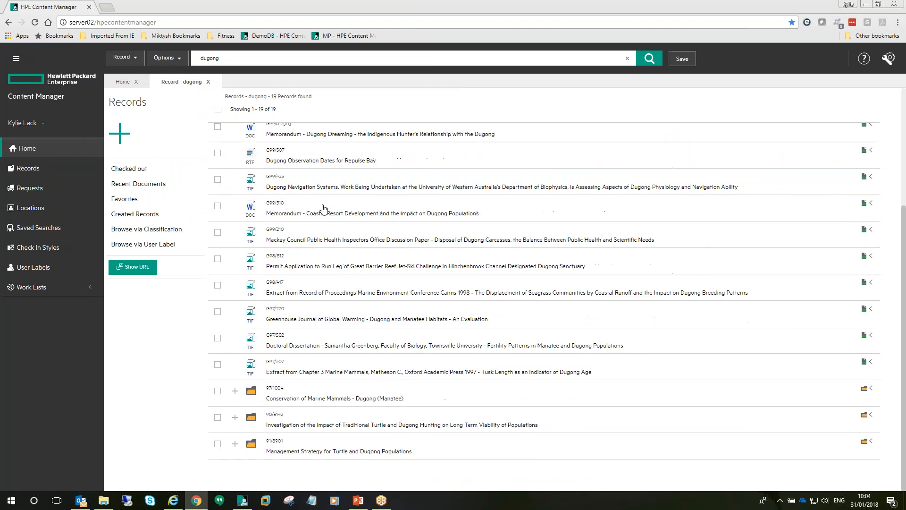
scroll(337, 215, up, 4)
Step: Replace the search query with "marine" and run the search
double_click(210, 59)
text(marine)
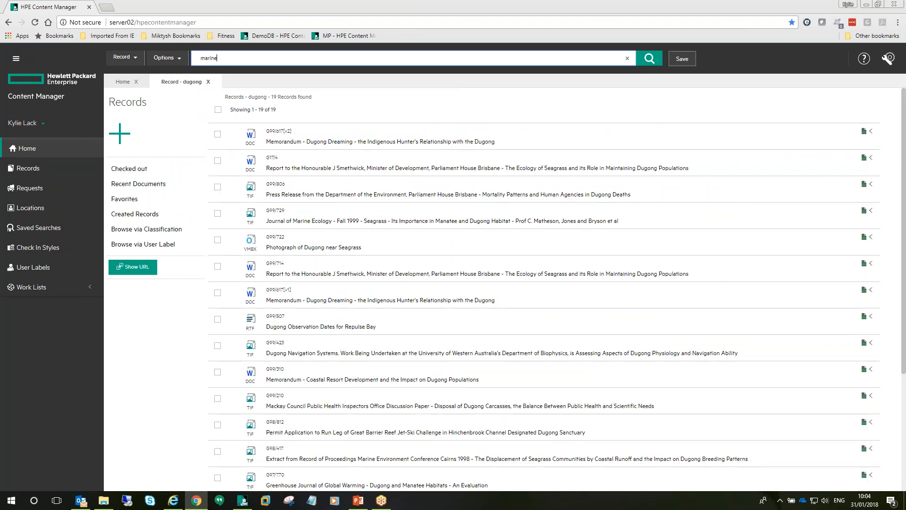
key(Return)
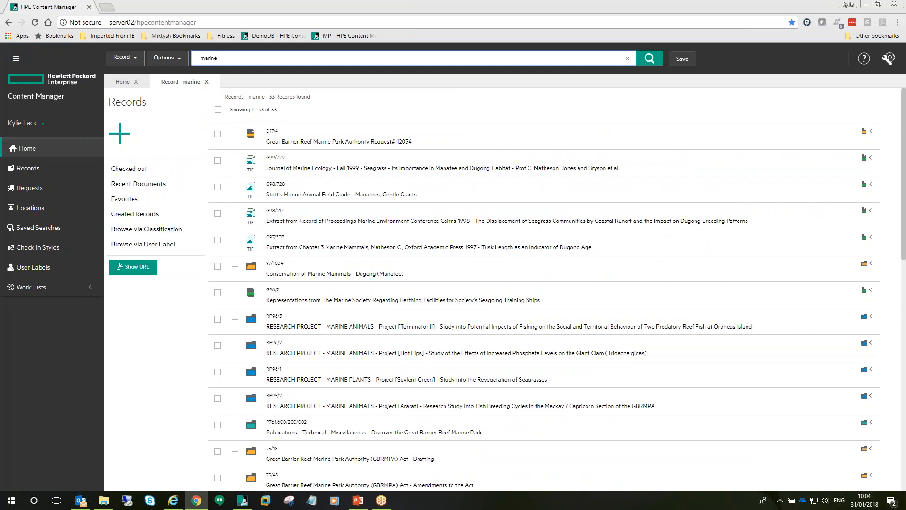
Step: Clear the query and rerun the recent search "01/01/1970 to today"
double_click(243, 62)
key(BackSpace)
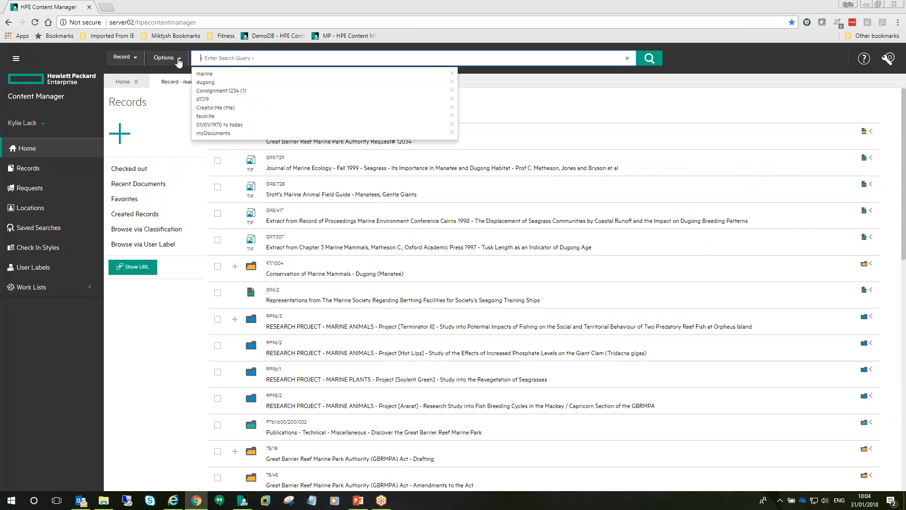
click(220, 124)
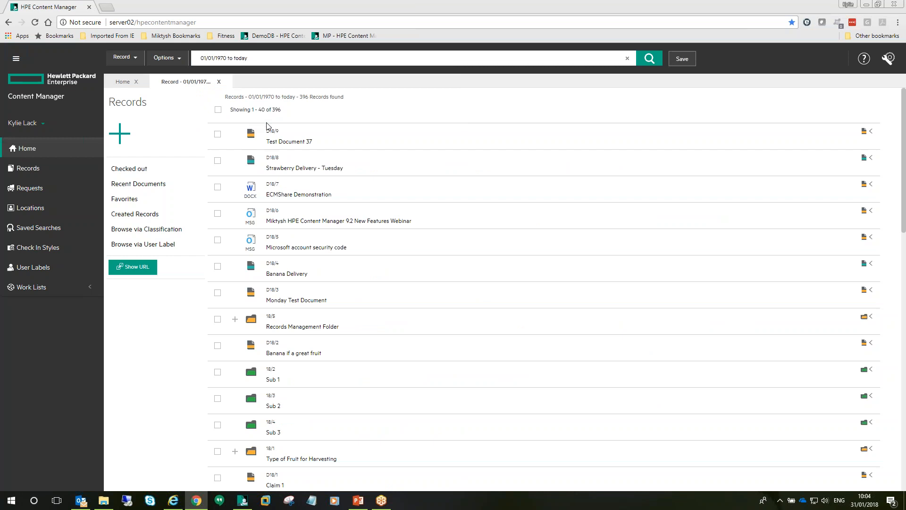
Step: Examine how the long list of date-range results loads further records, and return to its first record
click(389, 505)
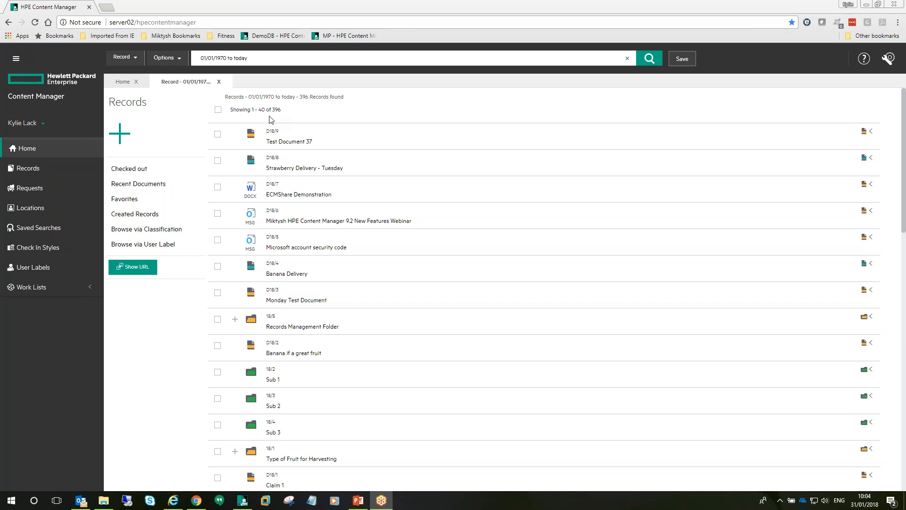
scroll(360, 150, down, 2)
scroll(362, 154, down, 8)
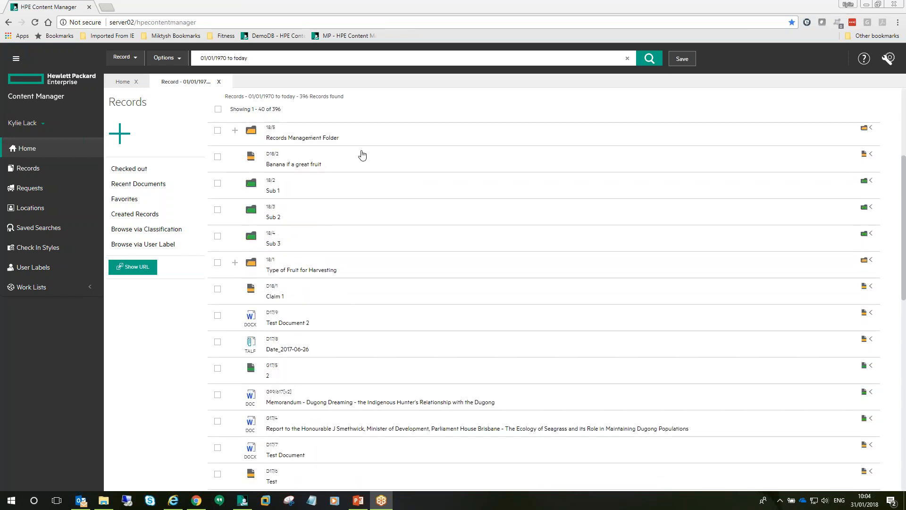
scroll(359, 184, down, 6)
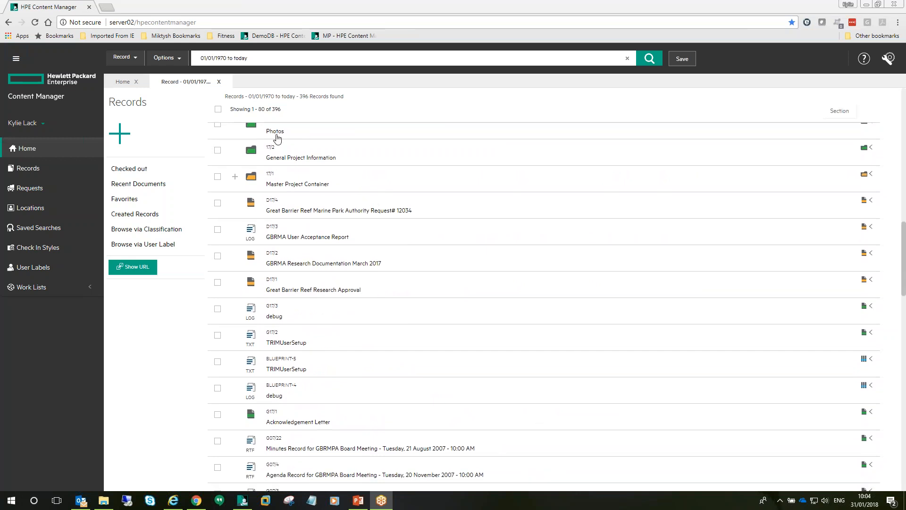
scroll(331, 213, down, 4)
scroll(330, 212, down, 4)
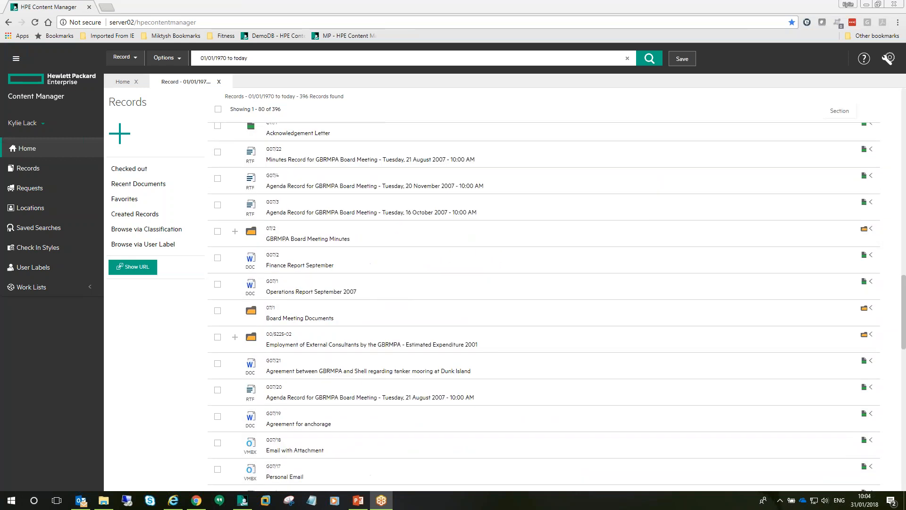
scroll(369, 219, down, 10)
scroll(368, 219, down, 6)
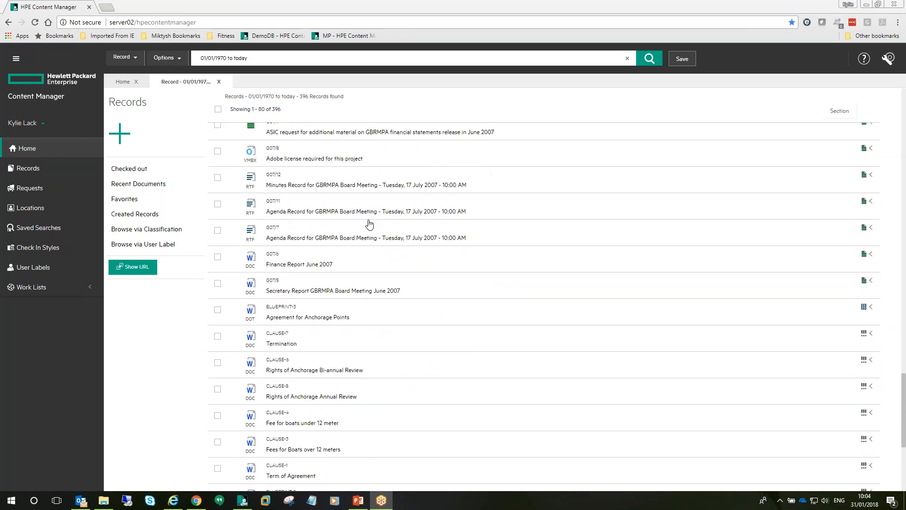
scroll(377, 236, down, 10)
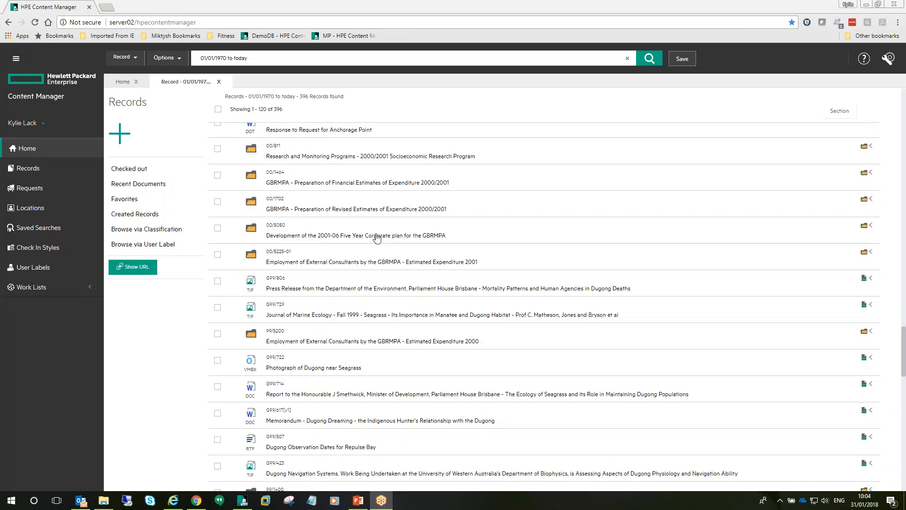
scroll(382, 253, down, 4)
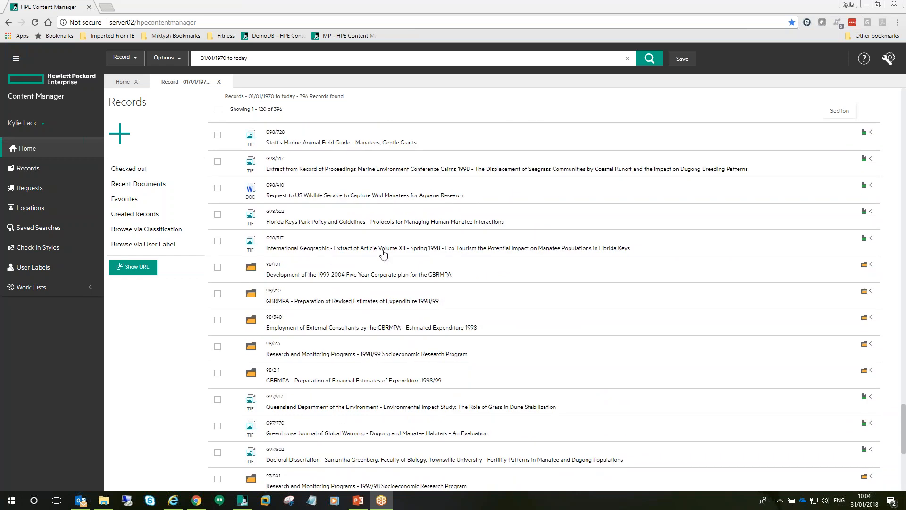
scroll(383, 254, up, 15)
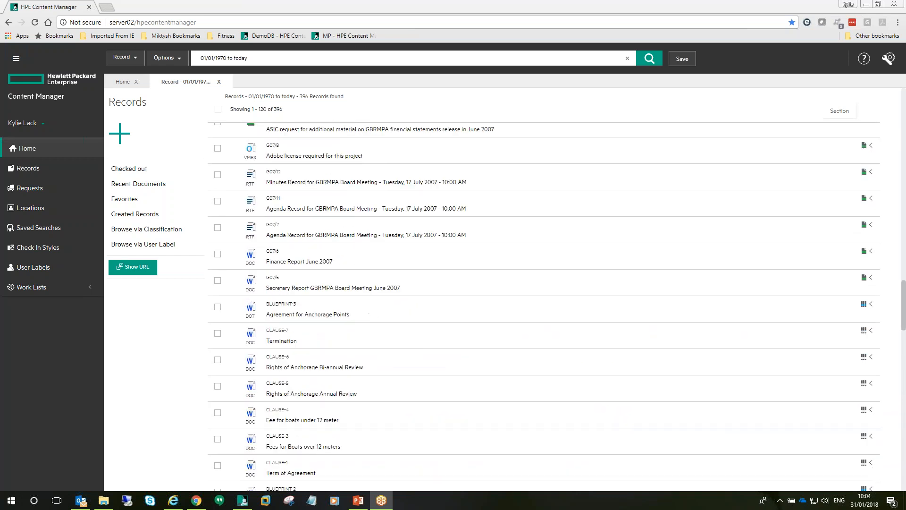
scroll(385, 248, up, 5)
scroll(386, 246, up, 3)
scroll(386, 245, up, 18)
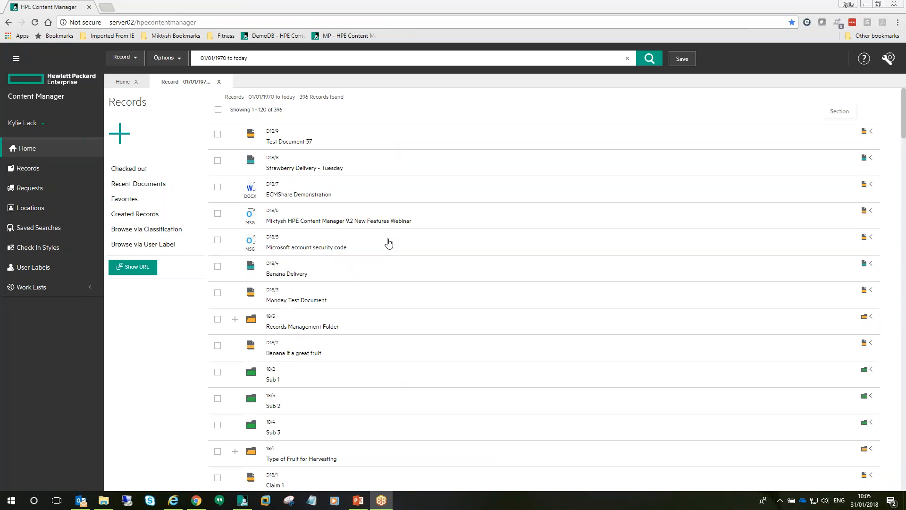
Step: Sort the search results by Fruit Type first and Cost 1 second, both ascending
click(182, 65)
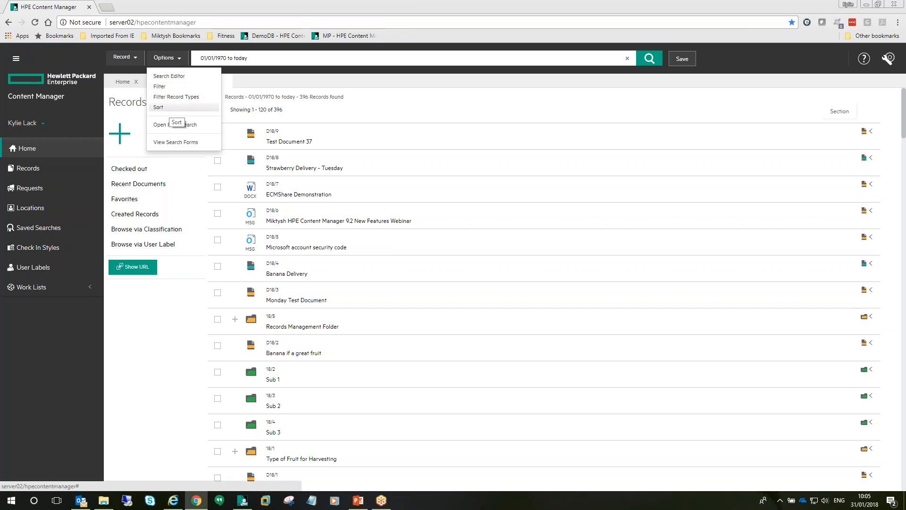
click(169, 108)
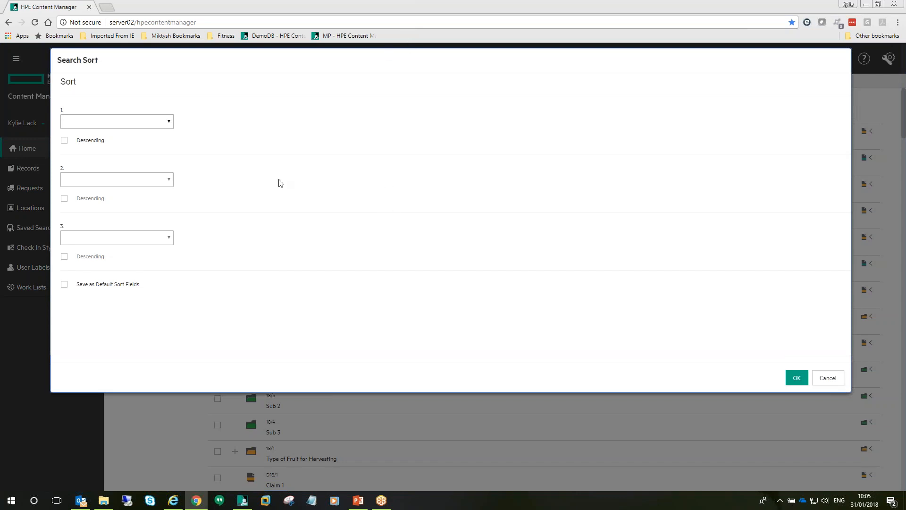
click(169, 123)
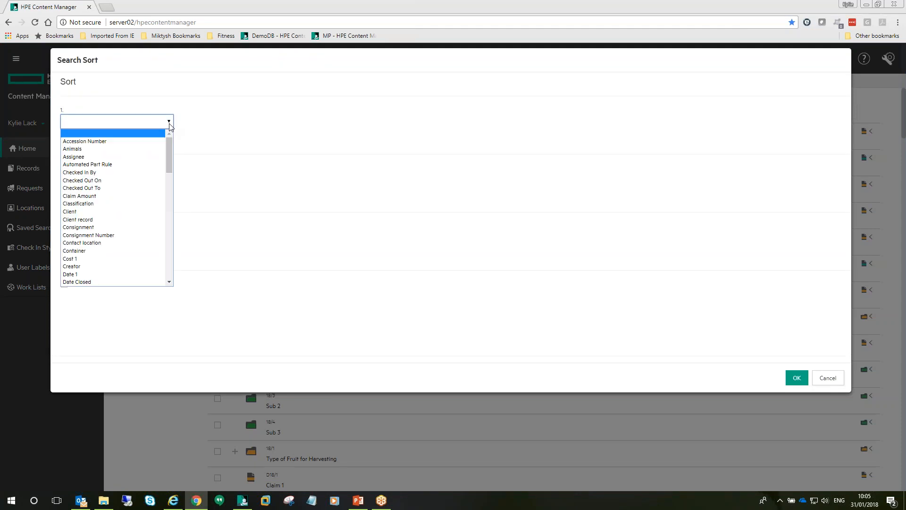
drag(167, 145, 167, 210)
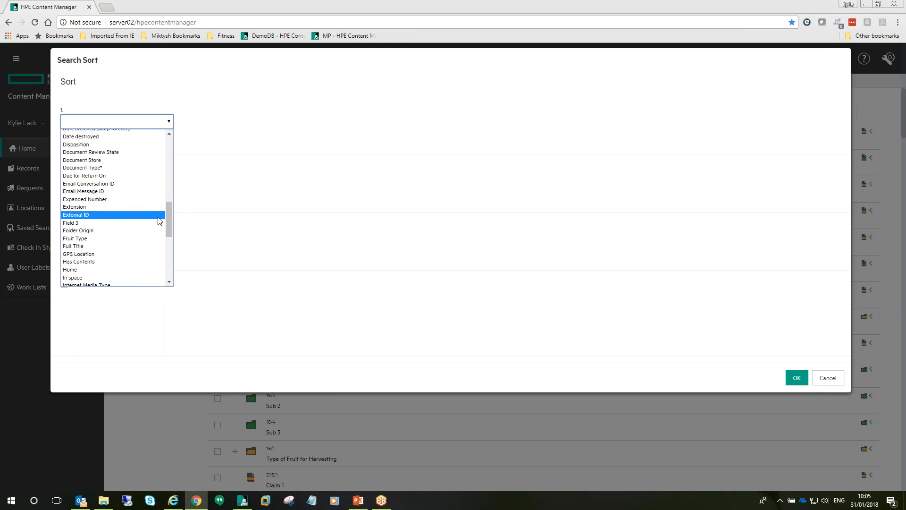
click(146, 243)
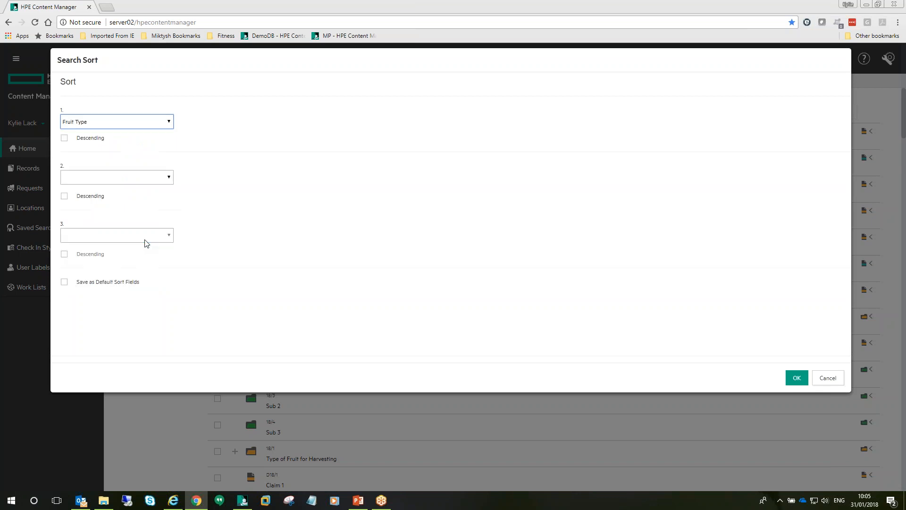
click(168, 179)
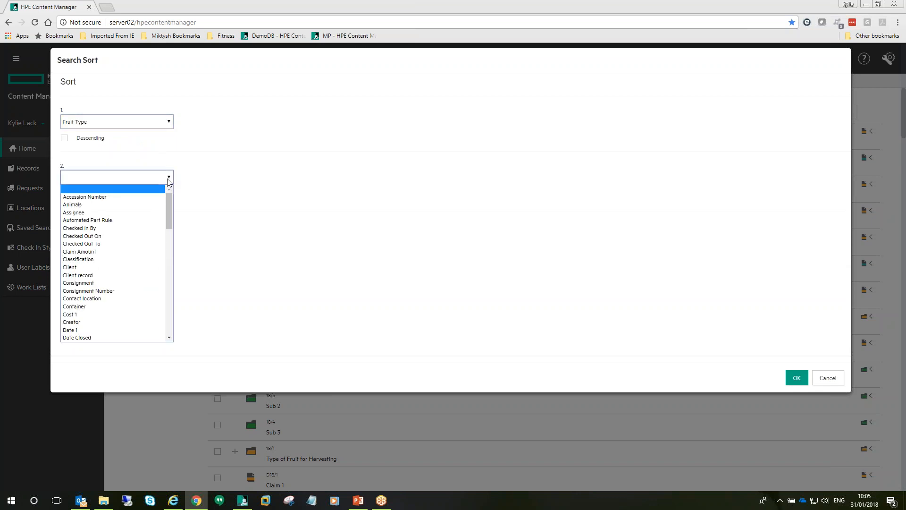
click(143, 315)
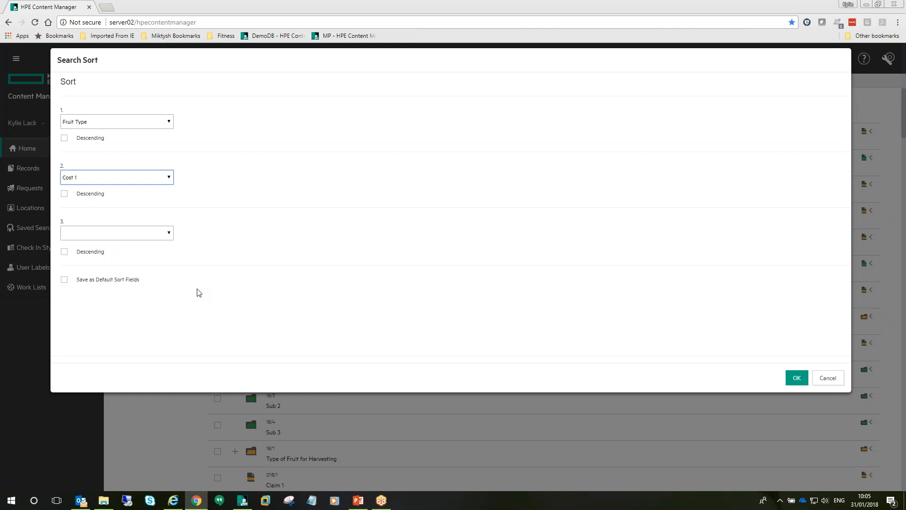
click(795, 378)
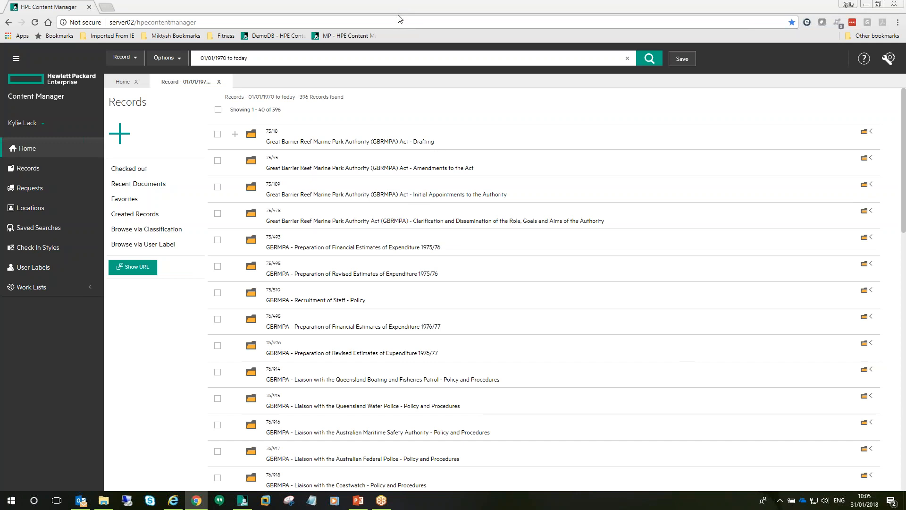
Step: Remove the sort fields from the search results by blanking the first sort criterion, and apply the change
click(179, 58)
click(174, 106)
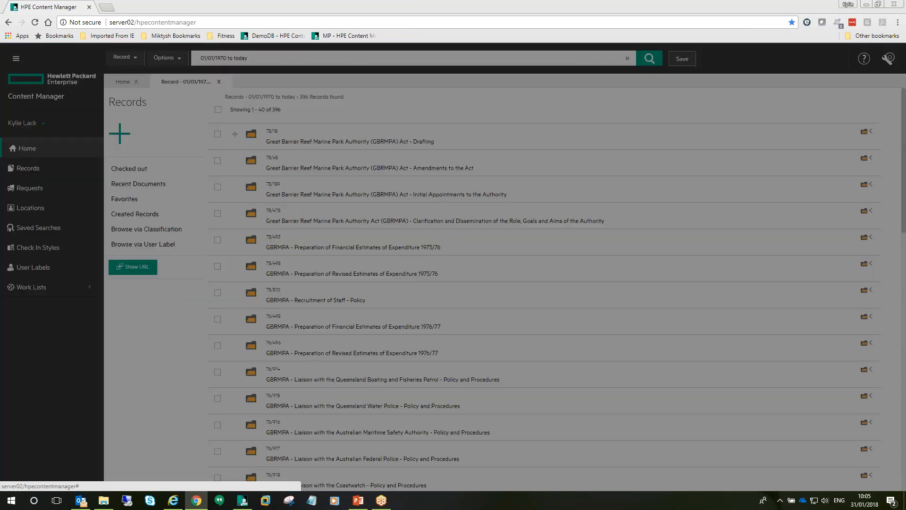
click(168, 121)
scroll(170, 142, up, 5)
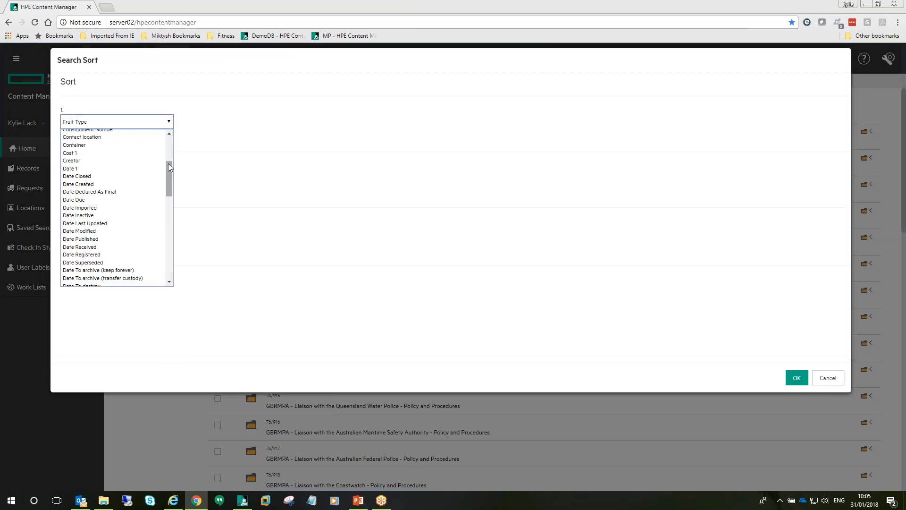
click(162, 134)
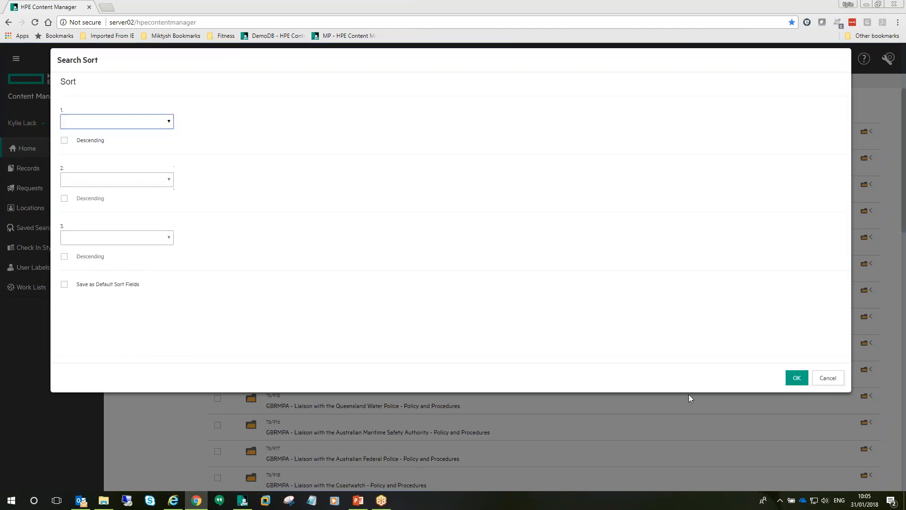
click(796, 378)
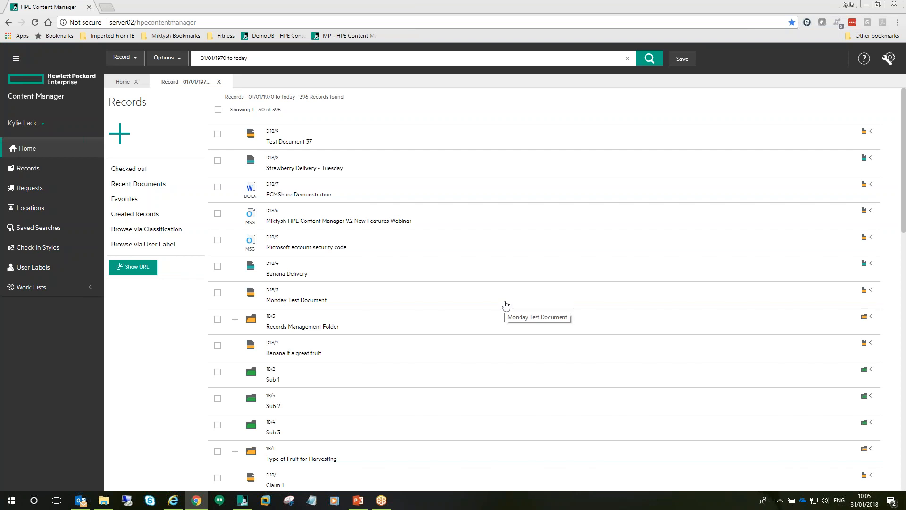
Step: Expand the Records Management Folder in the results to view its contained records and look through the entries below it
scroll(472, 306, down, 2)
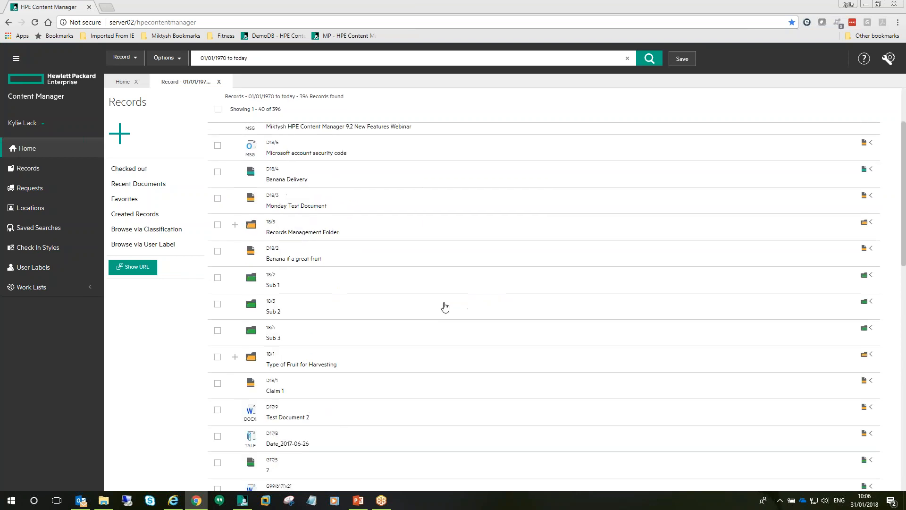
click(234, 225)
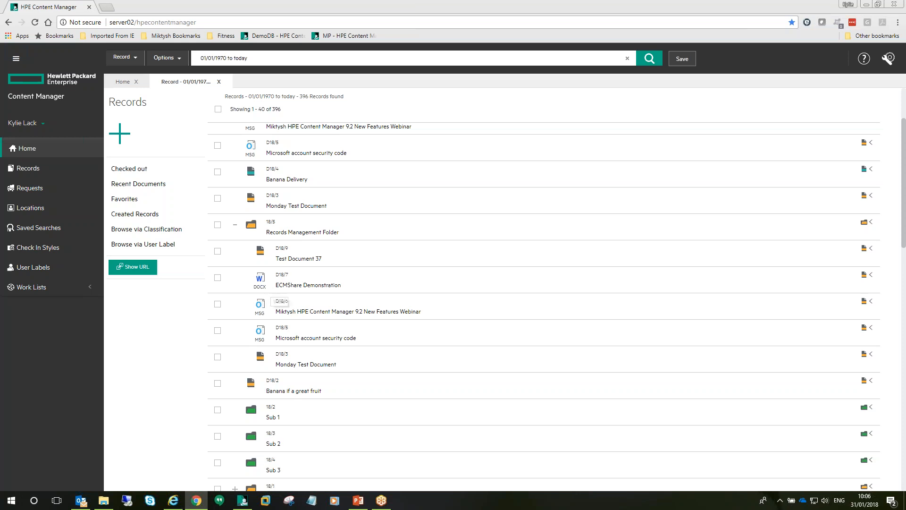
scroll(295, 316, down, 4)
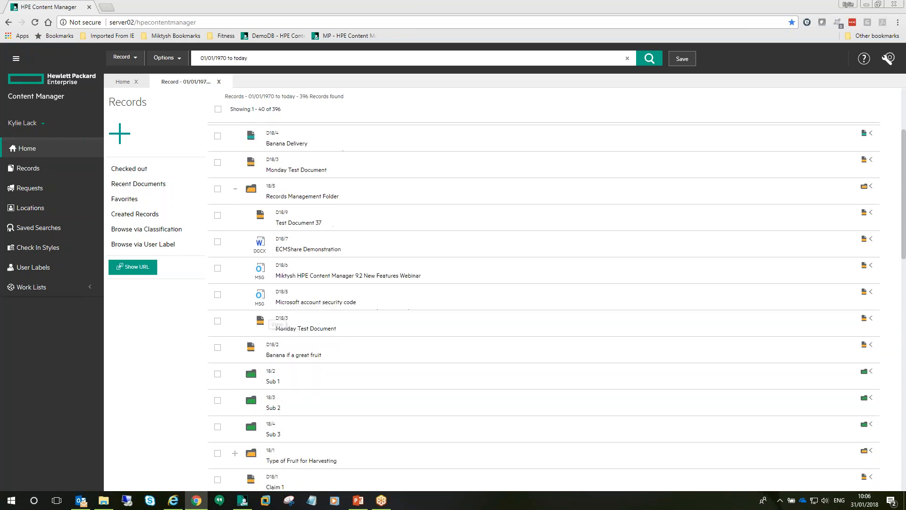
scroll(302, 319, down, 2)
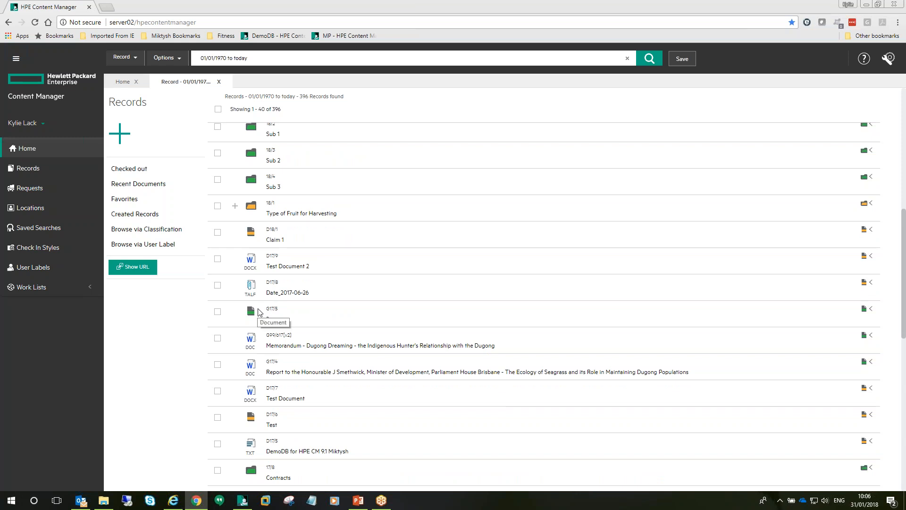
Step: Select the ECMShare Demonstration record in the Records Management Folder and examine its New and Locations actions
scroll(310, 317, up, 5)
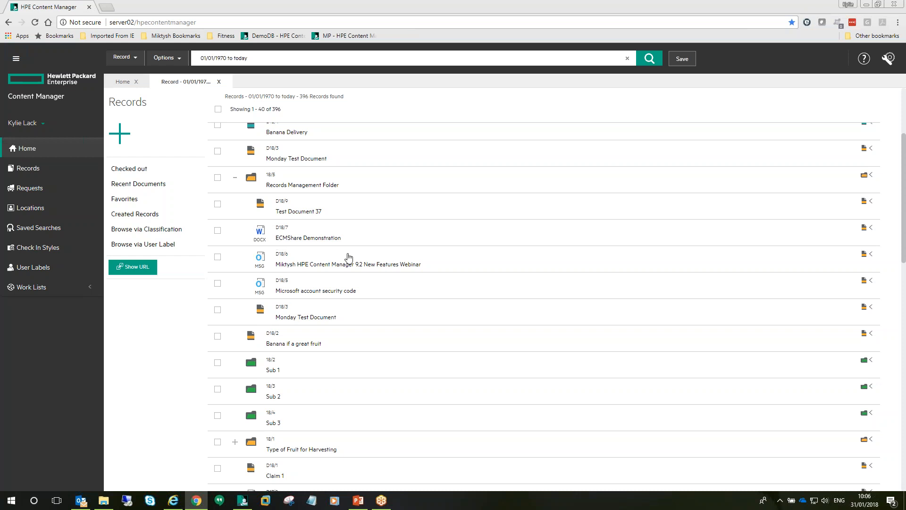
click(305, 239)
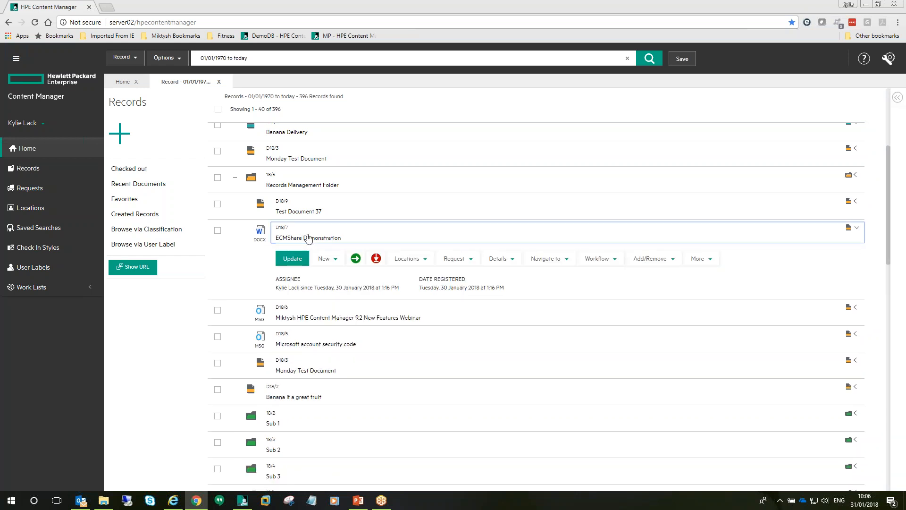
click(340, 261)
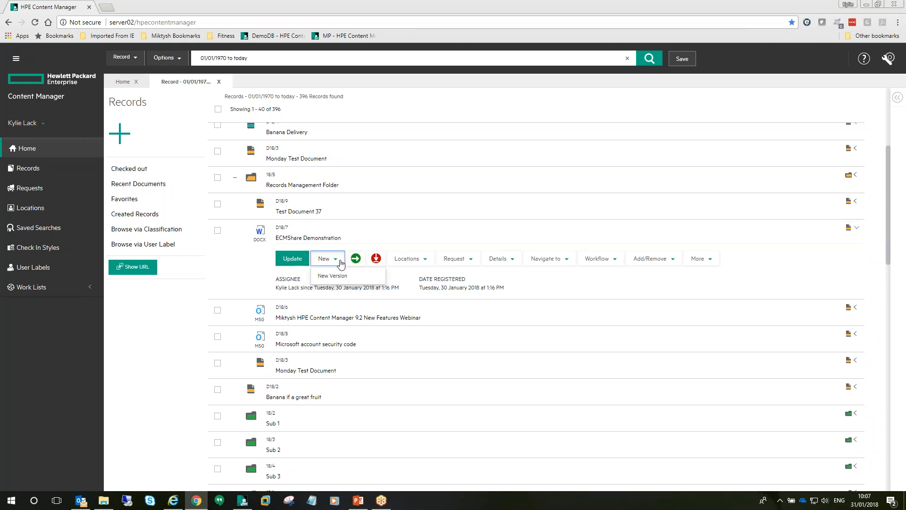
click(424, 260)
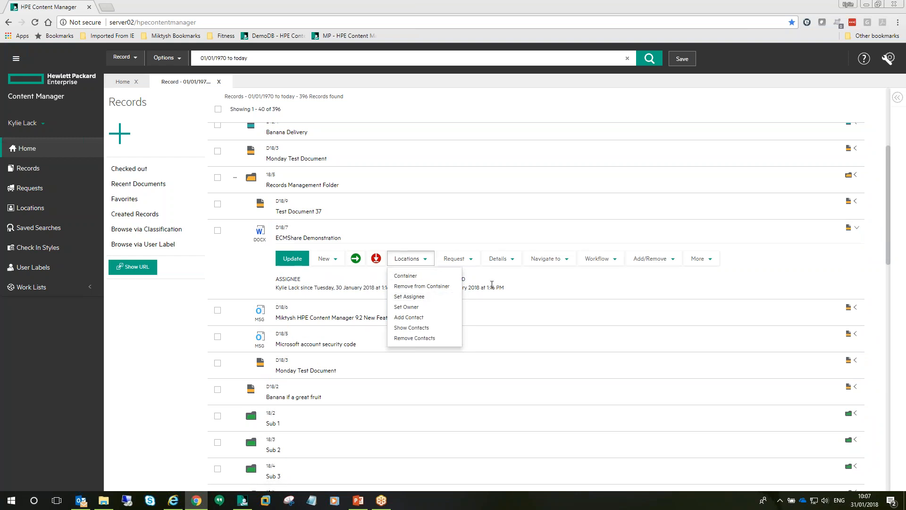
click(492, 285)
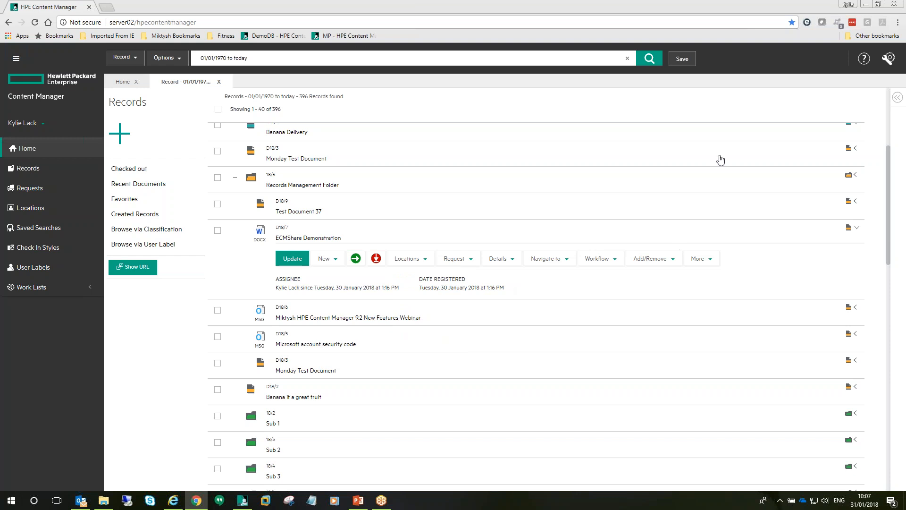
Step: Show the record's properties and reorder the selected properties, placing Assignee above Container and Document Details above Enclosed?
click(897, 98)
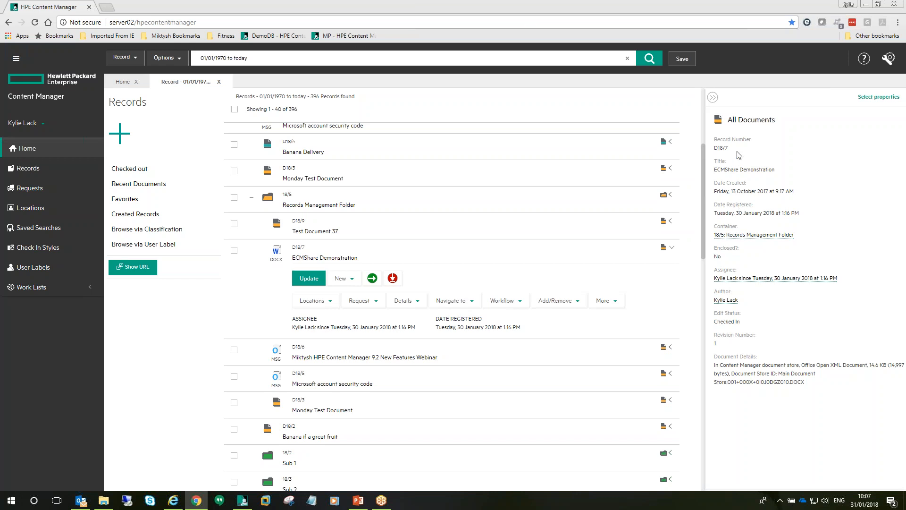
click(878, 98)
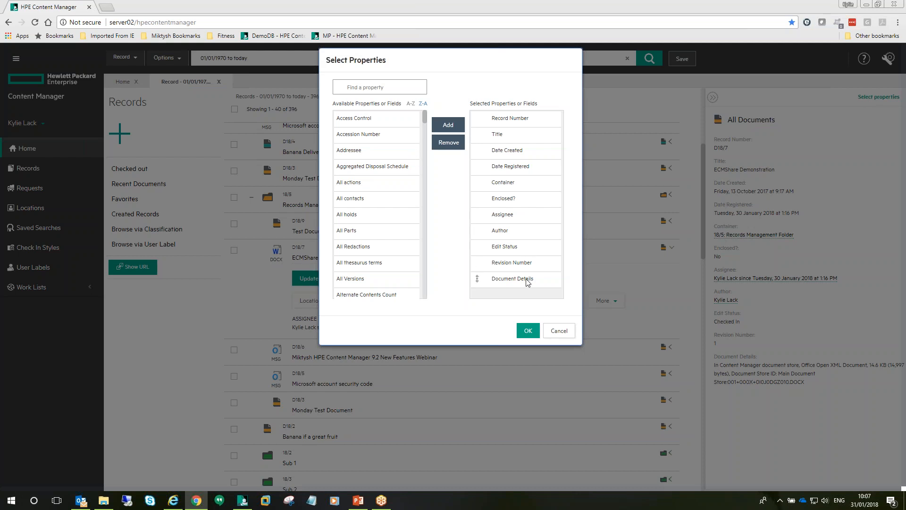
drag(526, 281, 525, 198)
drag(523, 237, 522, 184)
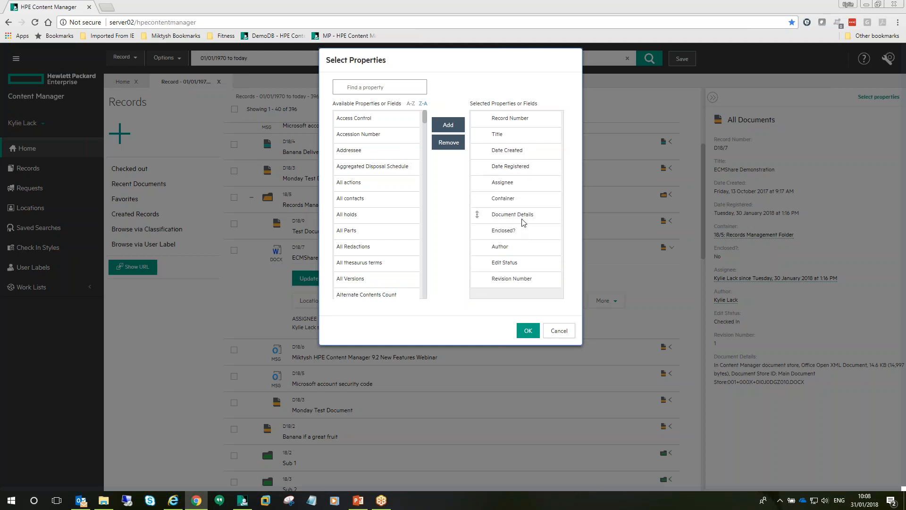
Step: Remove Document Details from the selected properties, add Disposal Type below Enclosed?, apply the selection, and collapse the record's properties
click(517, 215)
click(449, 150)
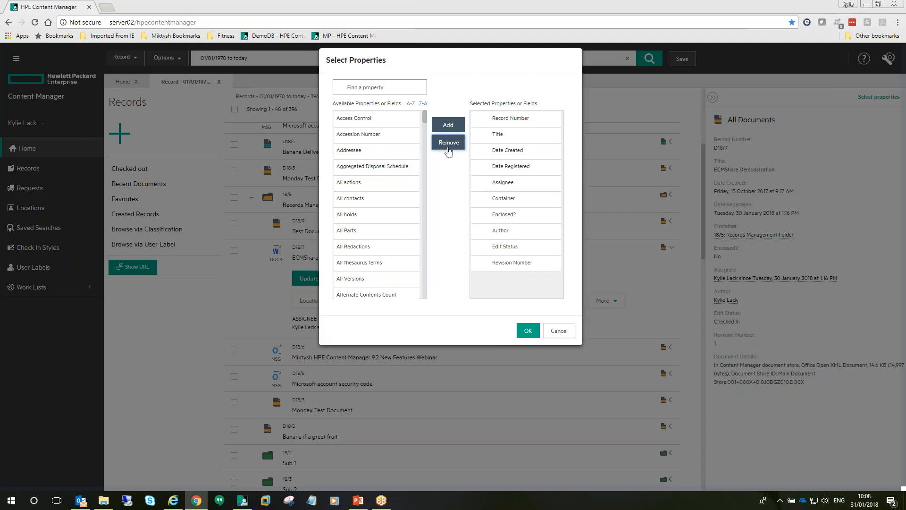
drag(425, 123, 418, 193)
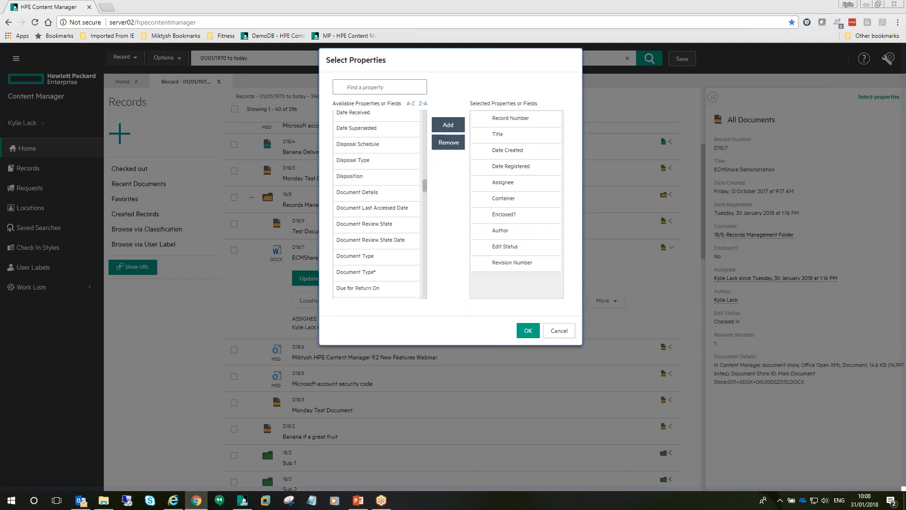
click(380, 166)
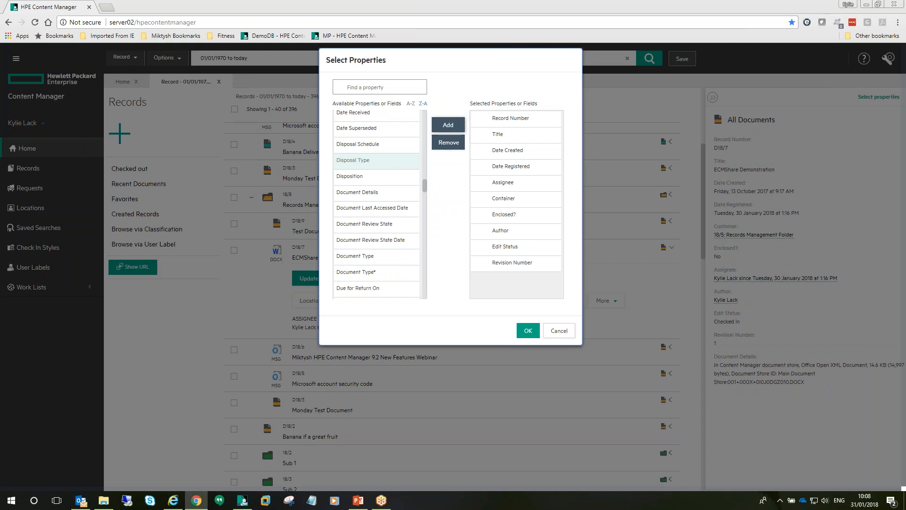
click(448, 124)
drag(500, 280, 504, 231)
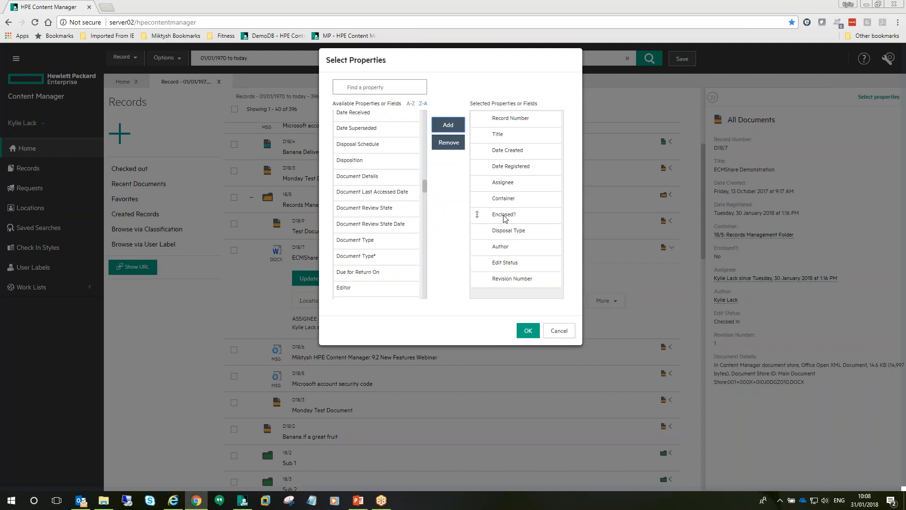
click(528, 331)
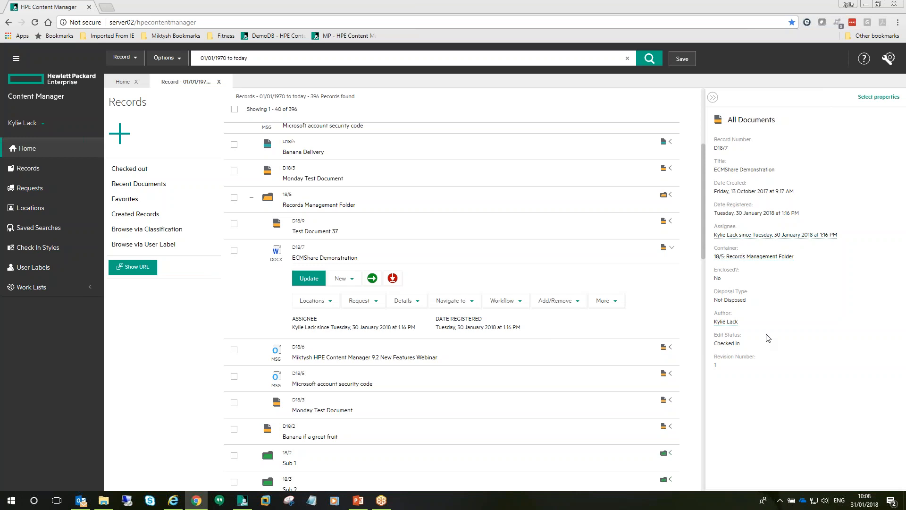
click(712, 99)
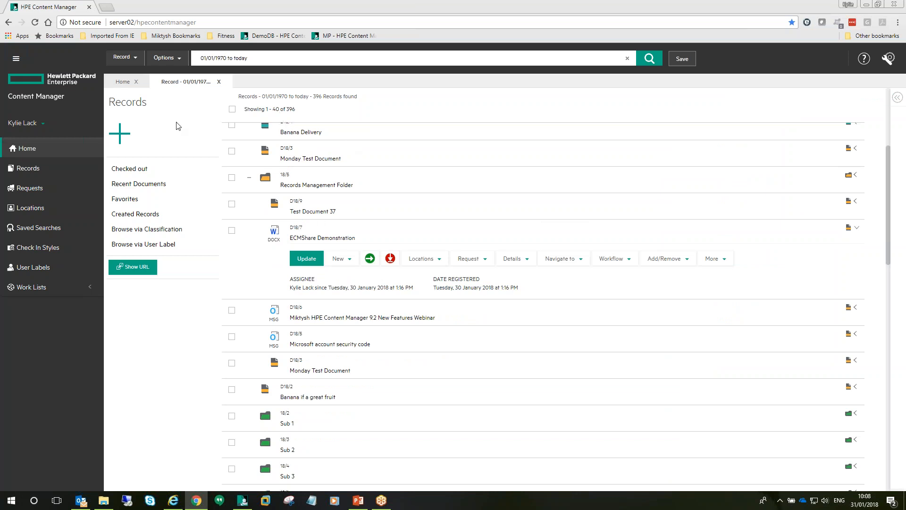
Step: View the favorite Locations and the owned Check In Styles, switching back to the record search results in between
click(37, 207)
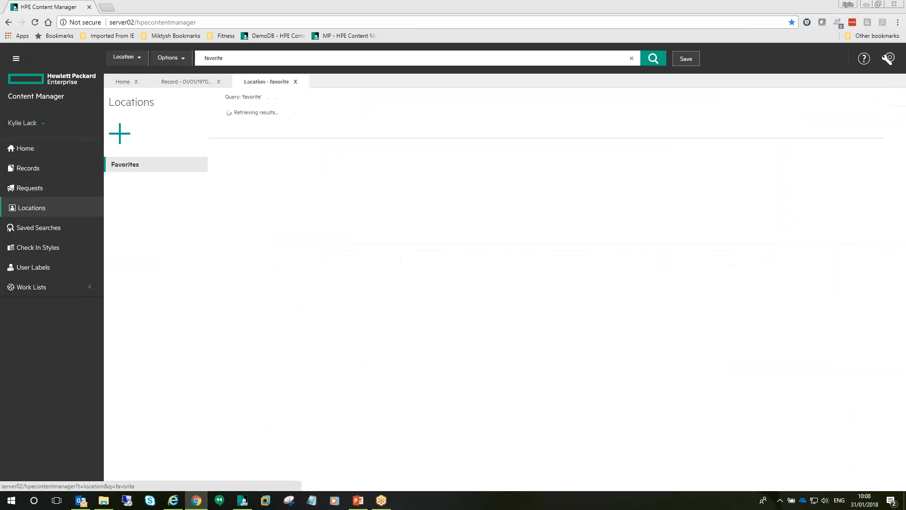
click(191, 84)
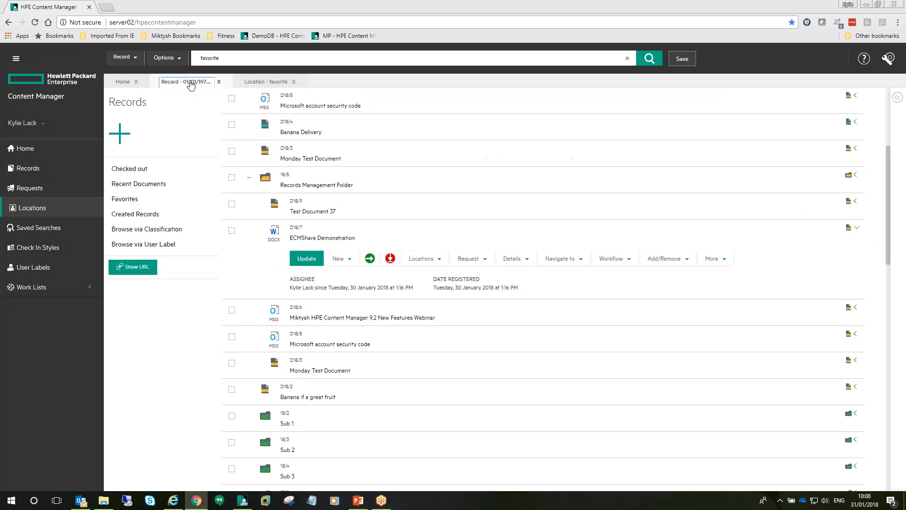
click(281, 84)
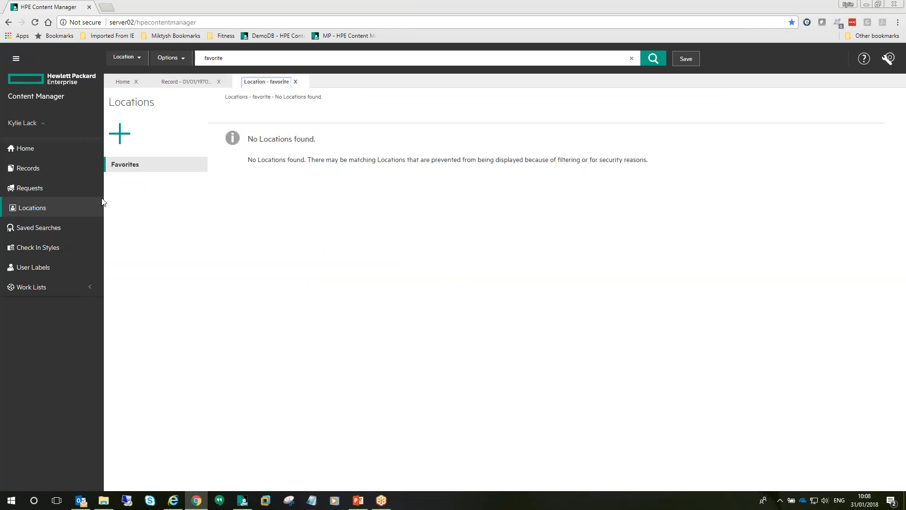
click(43, 248)
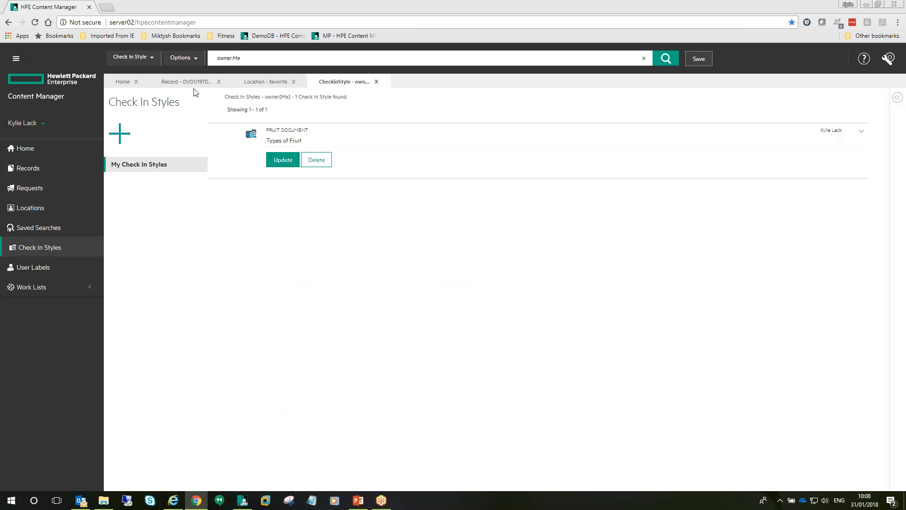
Step: View the Home dashboard, return to Check In Styles and open a blank form for a new check in style
click(122, 82)
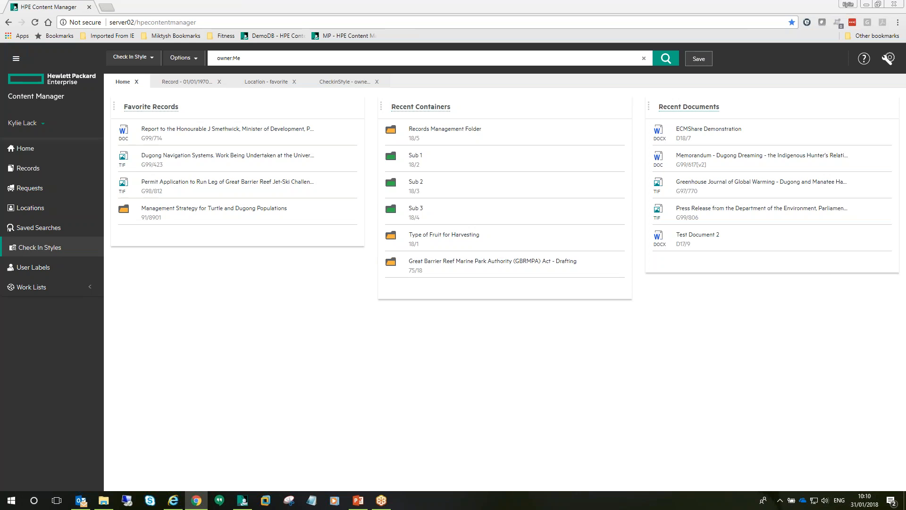
click(734, 7)
click(339, 84)
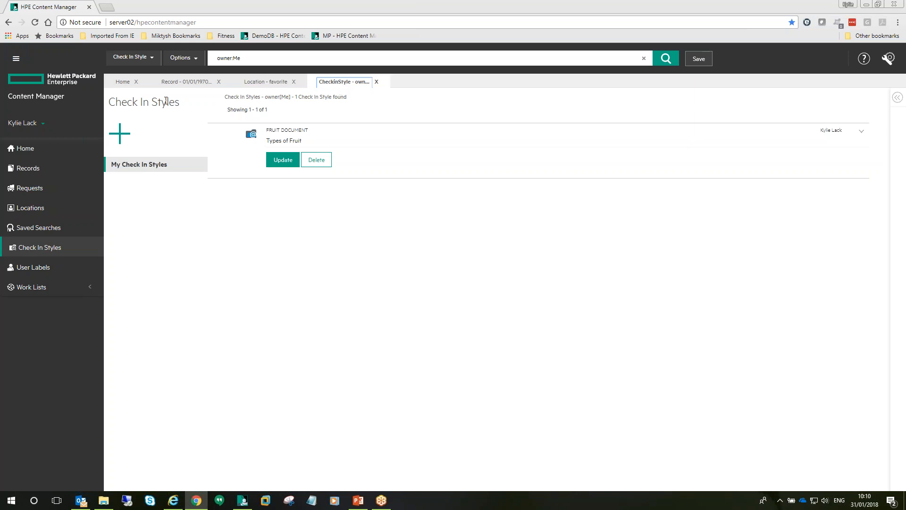
click(119, 133)
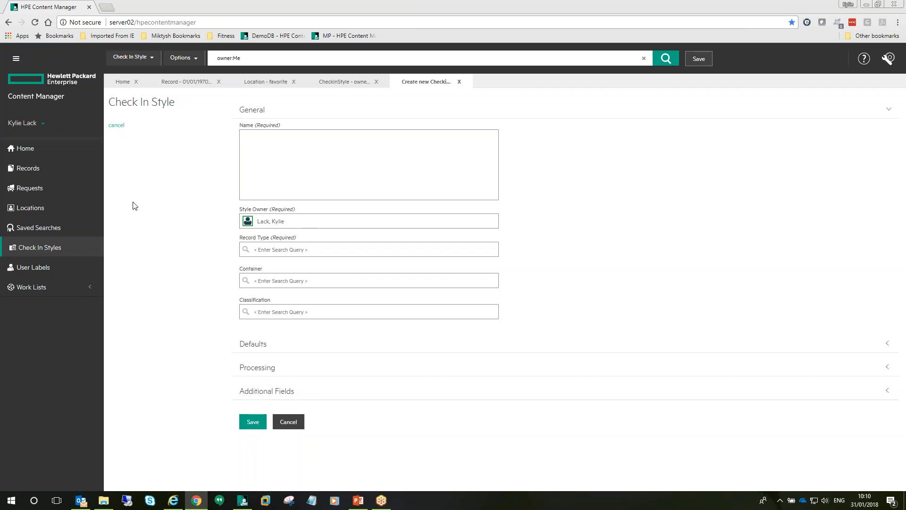
Step: Start a new record of type All Documents and enter Test Document as its title
click(46, 167)
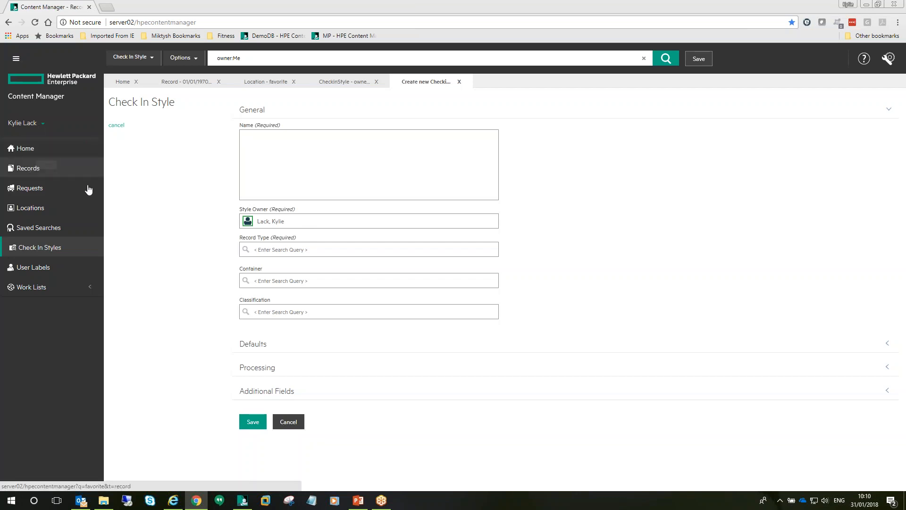
click(125, 137)
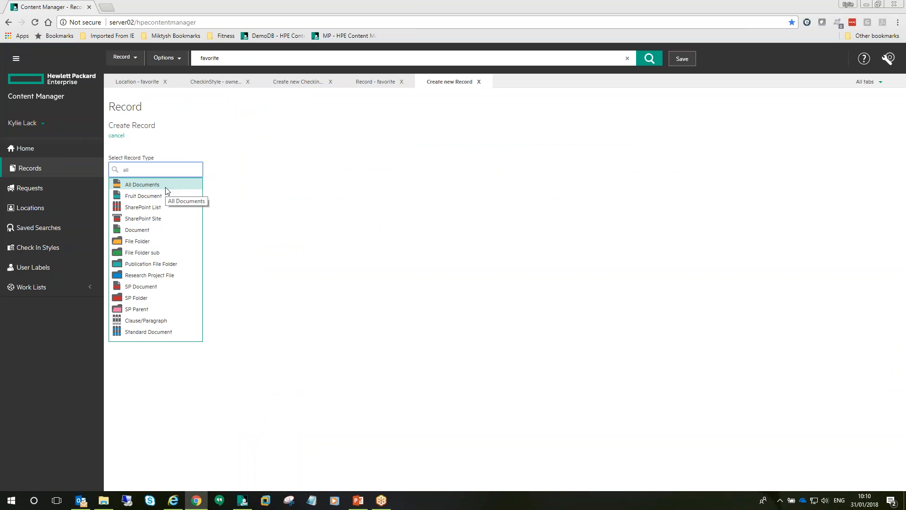
click(166, 188)
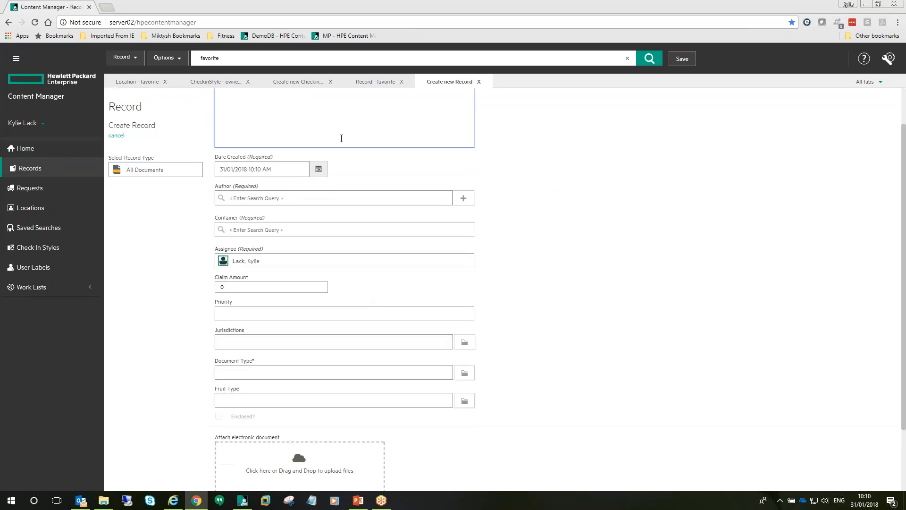
click(409, 165)
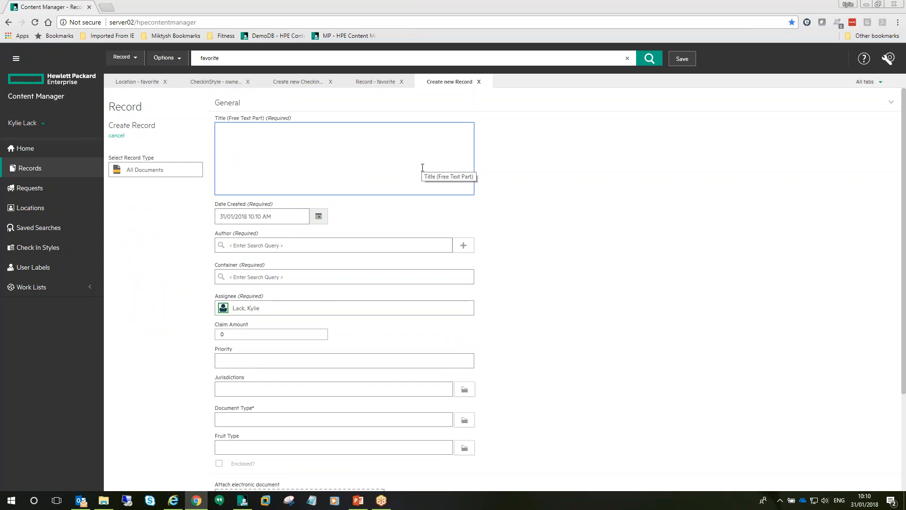
text(Test Document)
Step: Search for the author by surname and set the new record's author to the same person as its assignee
click(403, 246)
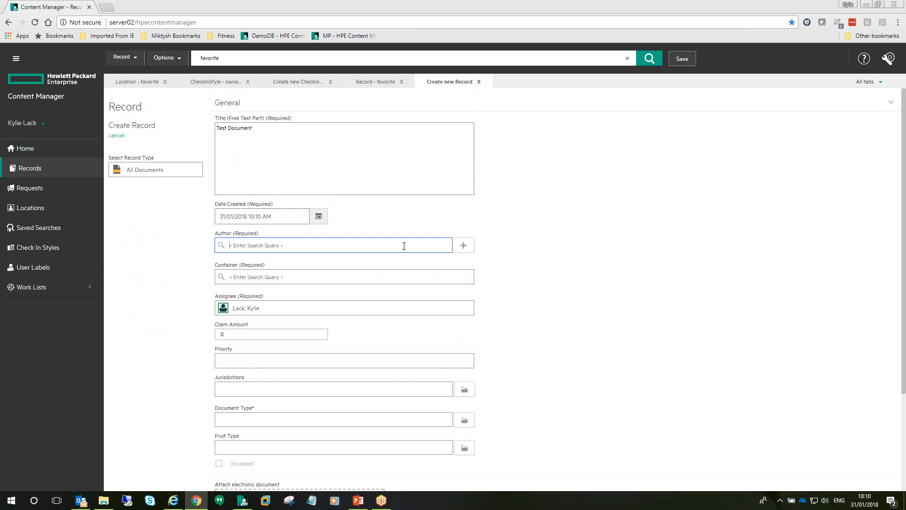
text(bure)
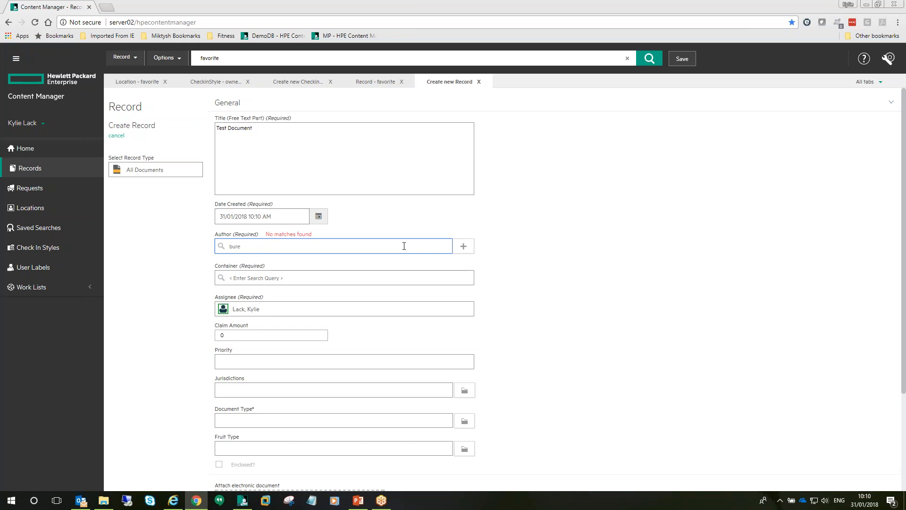
key(BackSpace)
text(Lack)
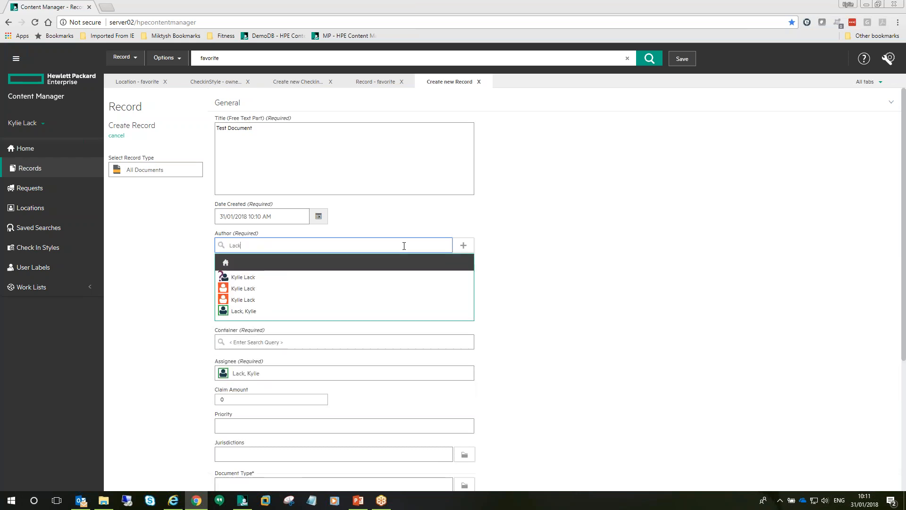
click(255, 312)
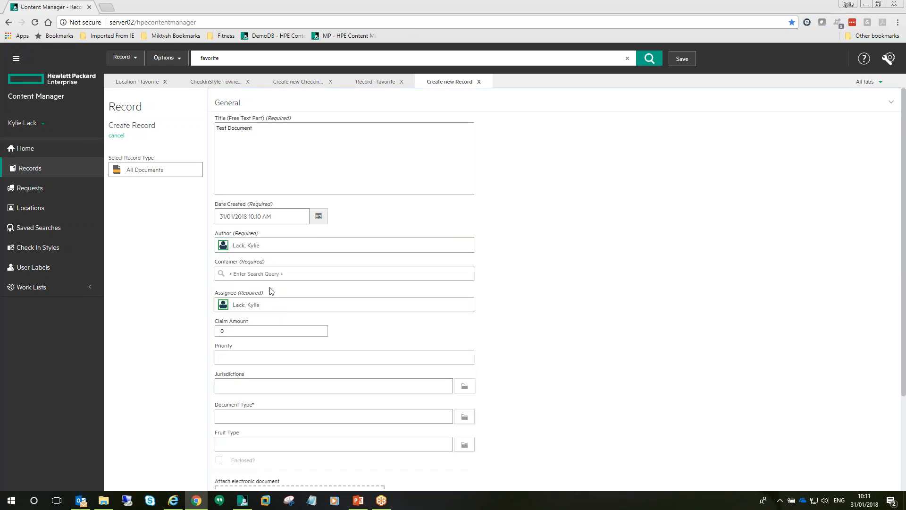
Step: Set the new record's container to 18/5, the Records Management Folder
click(274, 273)
text(18/96)
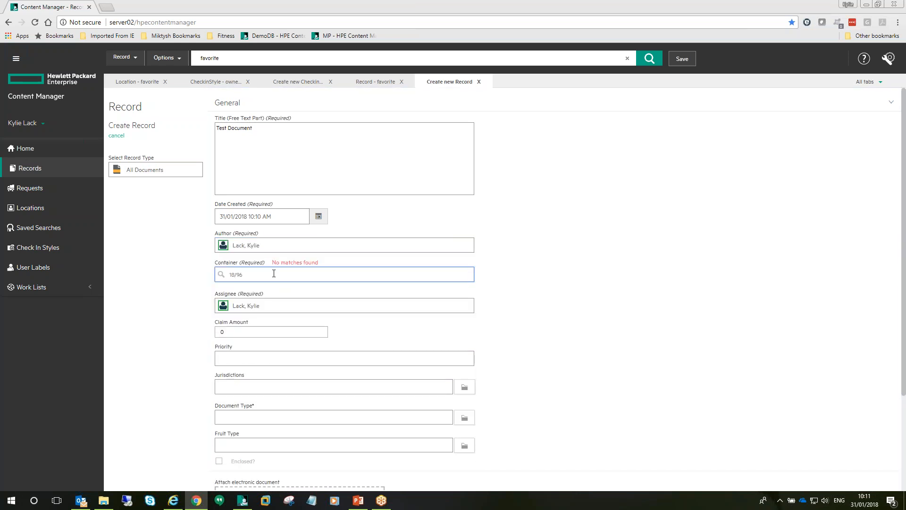
key(BackSpace)
key(BackSpace)
text(5)
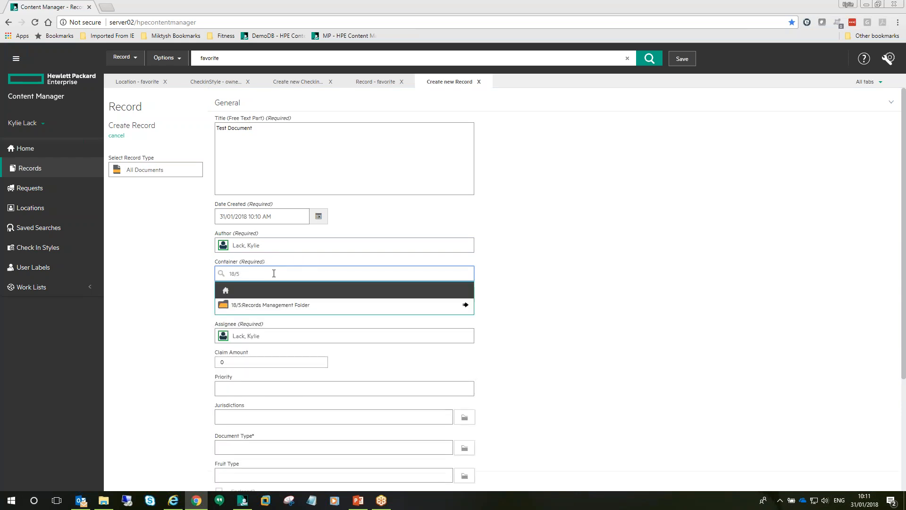
click(275, 306)
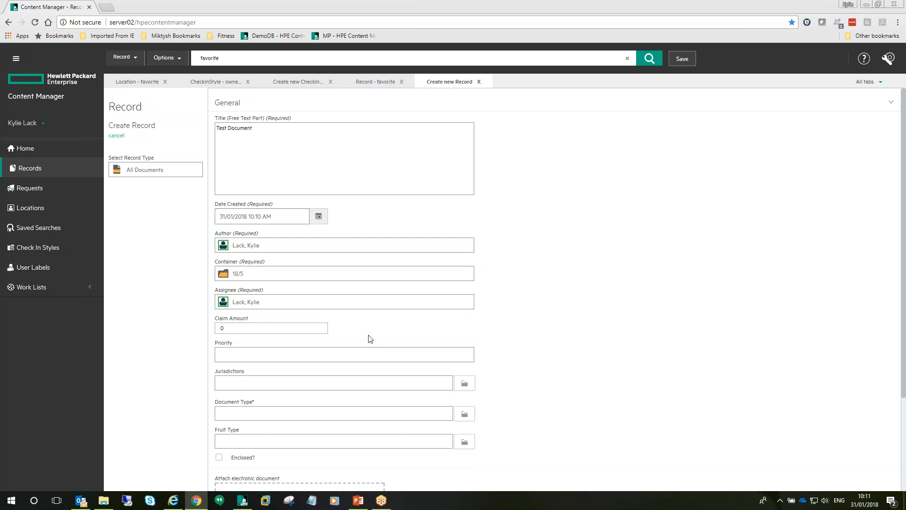
Step: Set the new record's claim amount to 25000 and its priority to Low, and try to save the record
scroll(370, 337, down, 1)
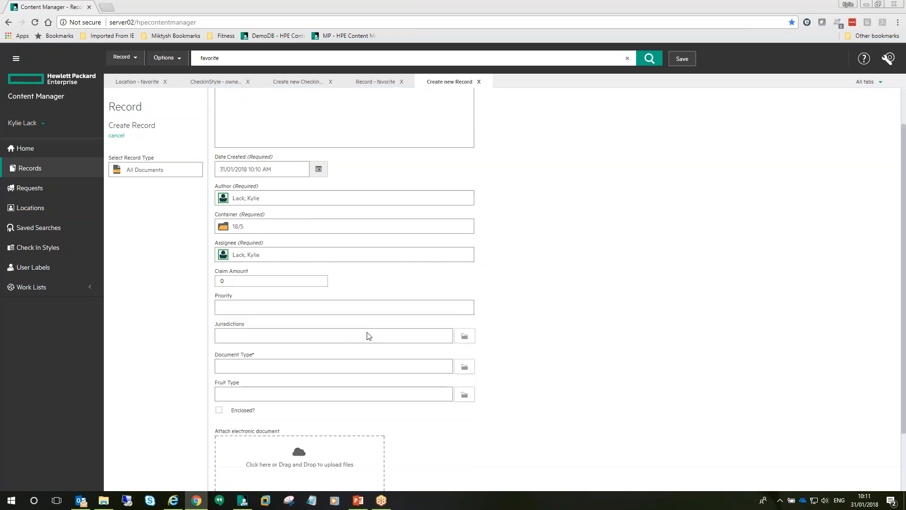
scroll(311, 294, up, 1)
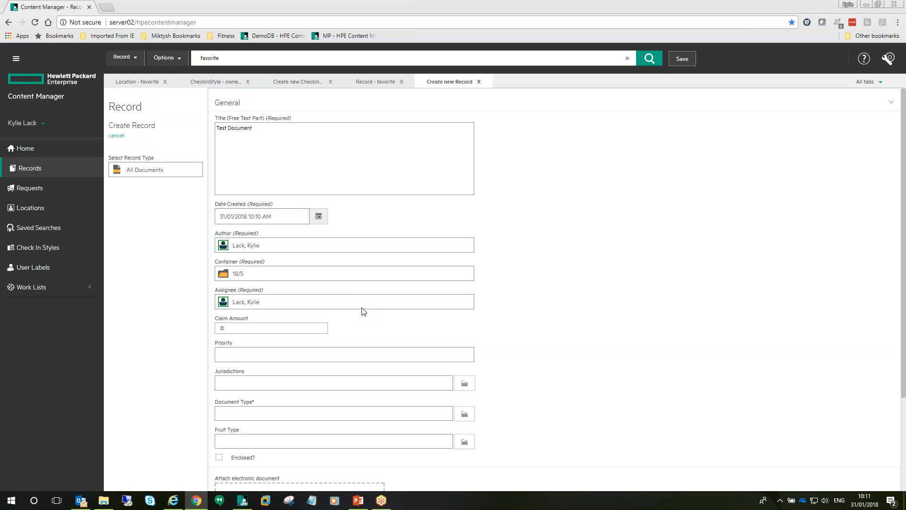
click(287, 329)
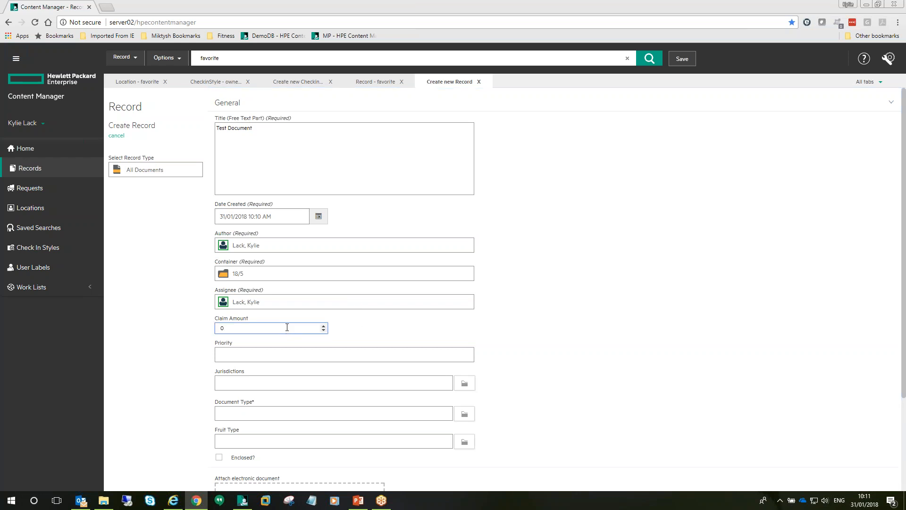
key(BackSpace)
text(25000)
click(273, 355)
text(Low)
scroll(279, 352, down, 3)
click(229, 458)
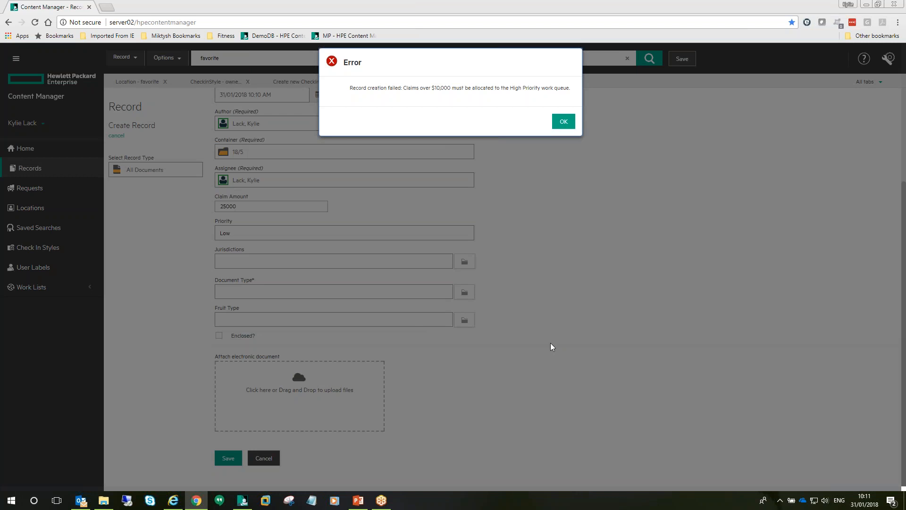
Step: Dismiss the error and set the record's priority to High
click(564, 122)
click(241, 230)
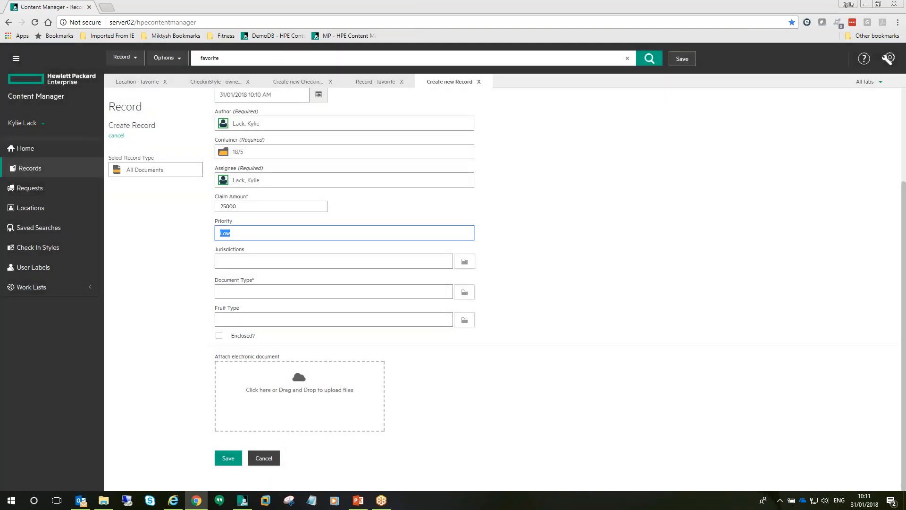
text(Hihg)
key(BackSpace)
key(BackSpace)
text(gh)
Step: Pick Central Queensland (CQ) under Queensland as the record's jurisdiction and remove it from the field again
click(464, 262)
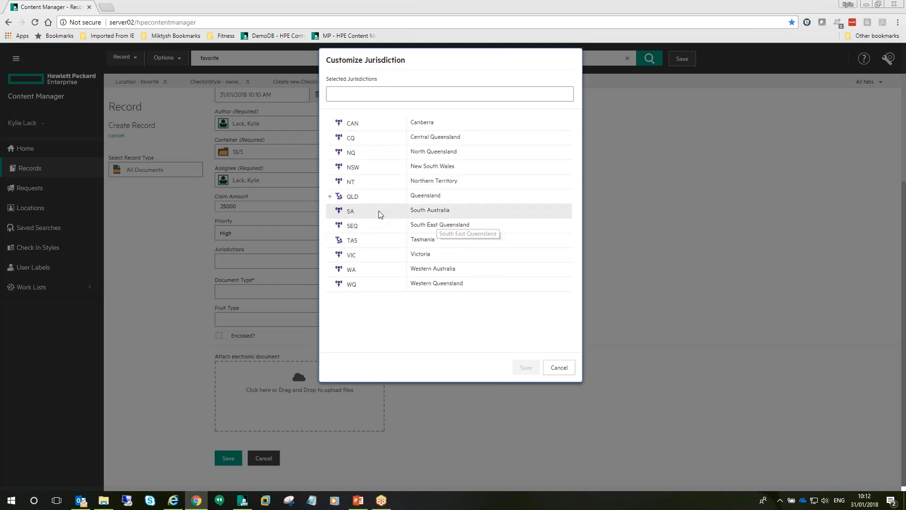
click(329, 197)
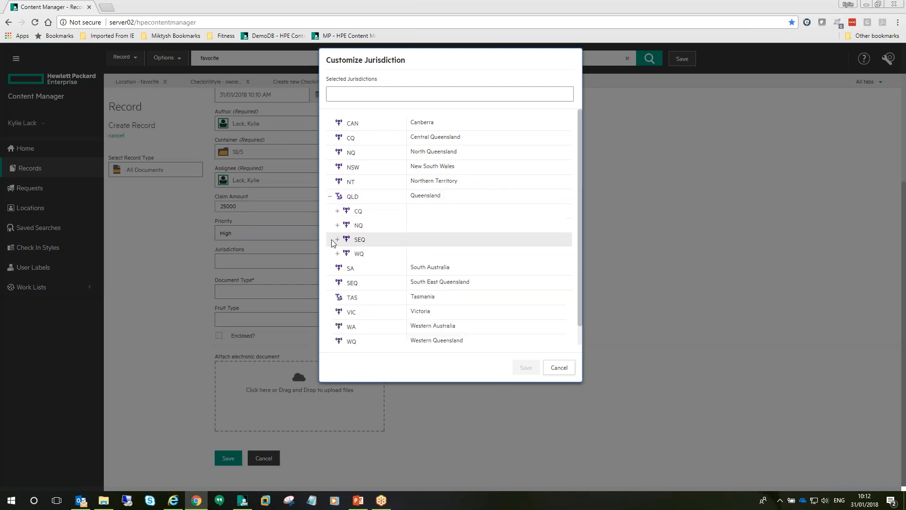
click(350, 216)
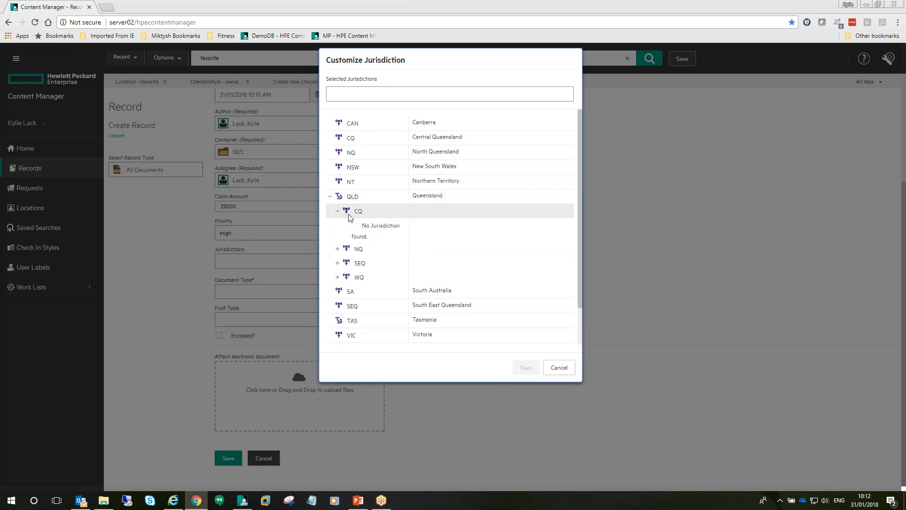
click(352, 217)
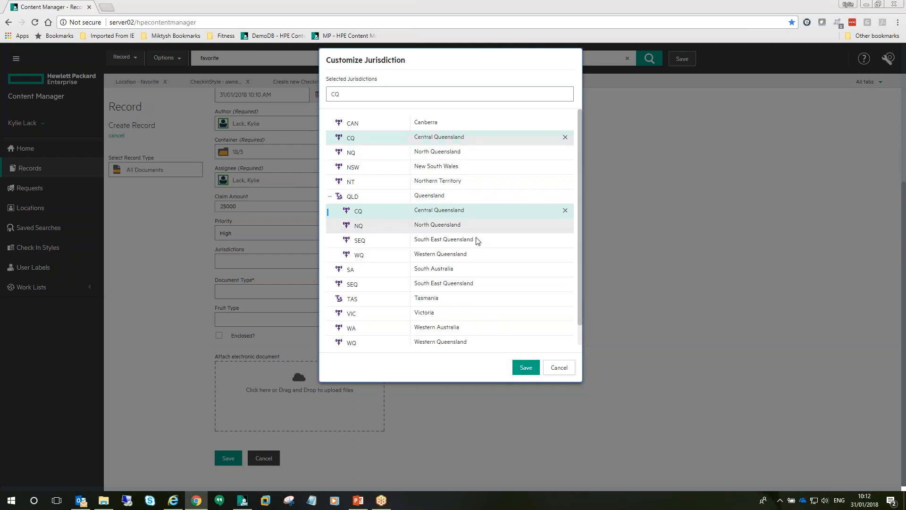
click(526, 370)
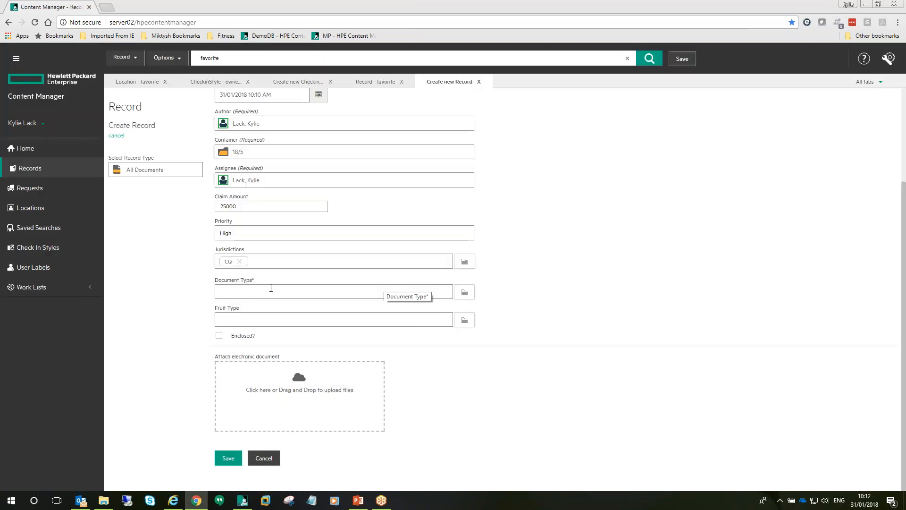
click(239, 261)
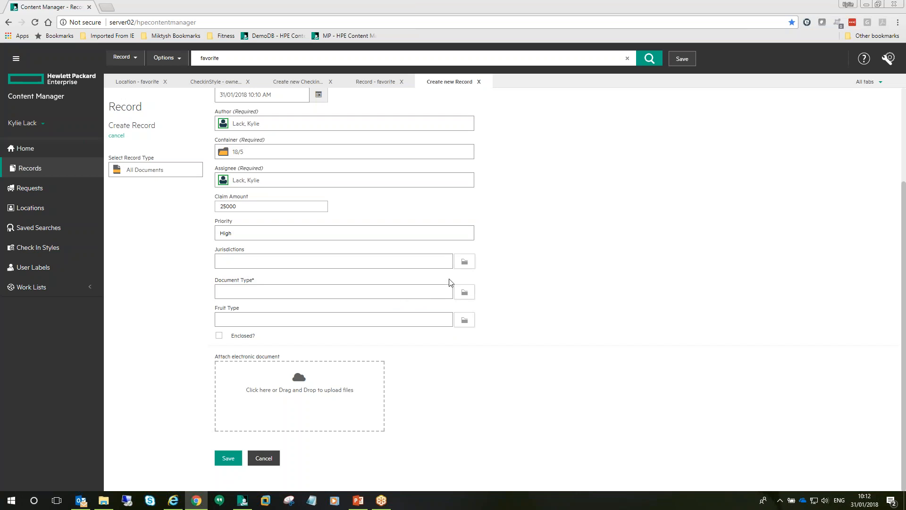
Step: Add the jurisdictions SA, TAS and NQ to the record and remove NQ from the field
click(465, 262)
click(348, 213)
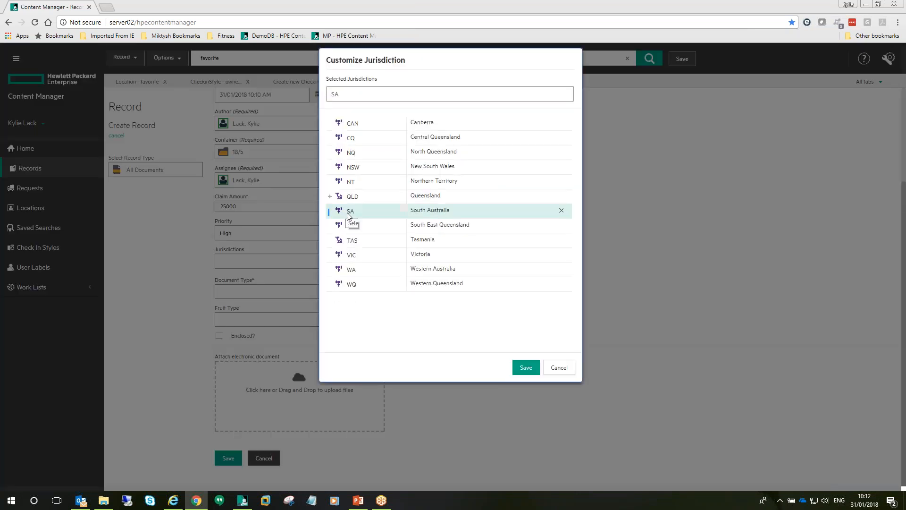
double_click(352, 240)
click(350, 155)
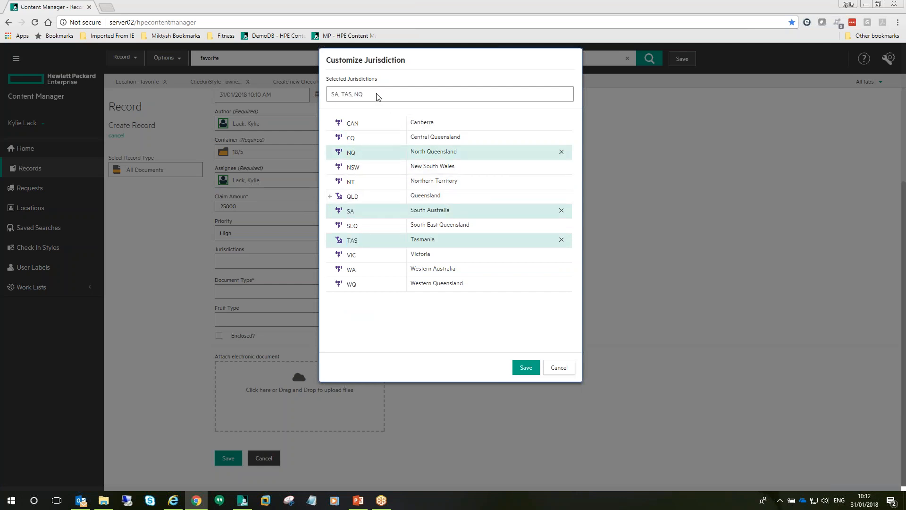
drag(364, 94, 331, 96)
click(525, 367)
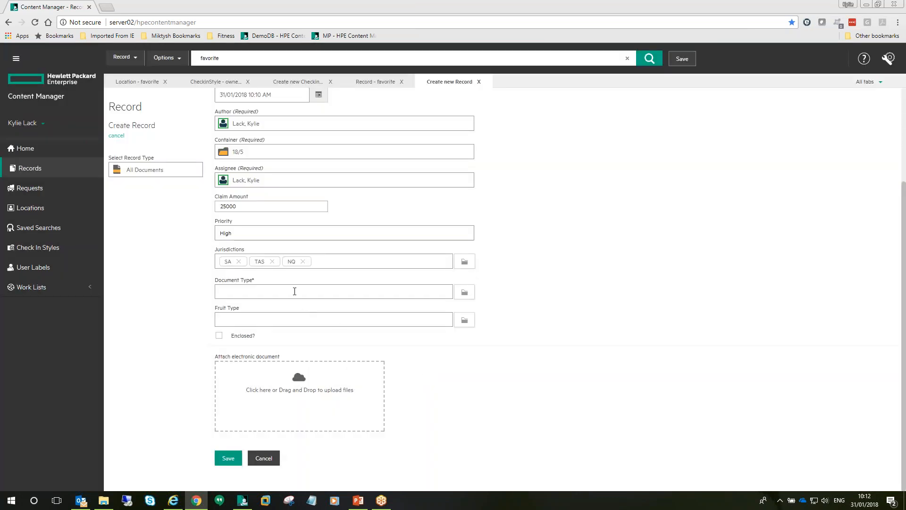
click(302, 261)
Step: Set the record's fruit type to Banana from its lookup set
click(465, 321)
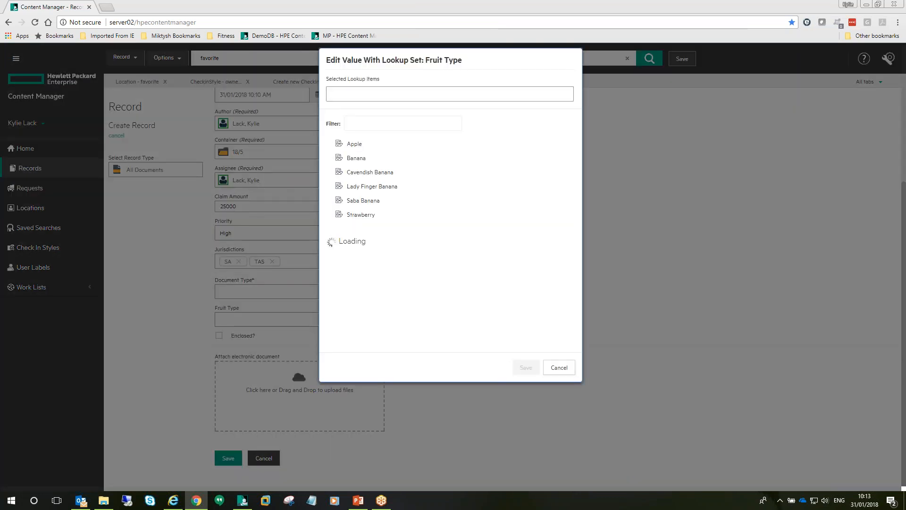
click(361, 150)
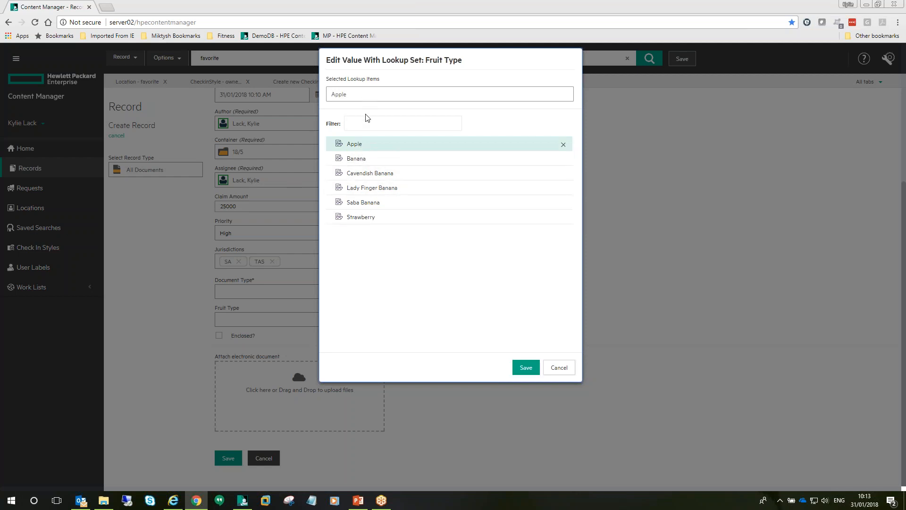
click(364, 158)
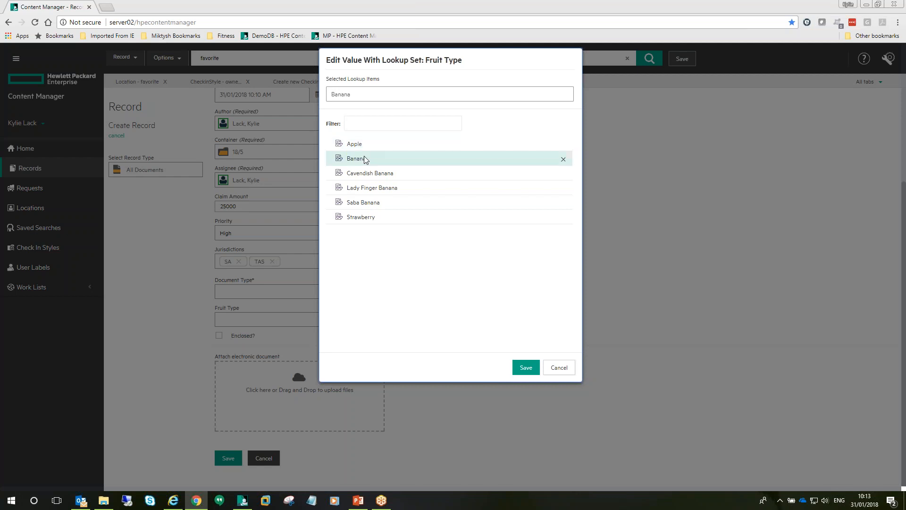
click(526, 367)
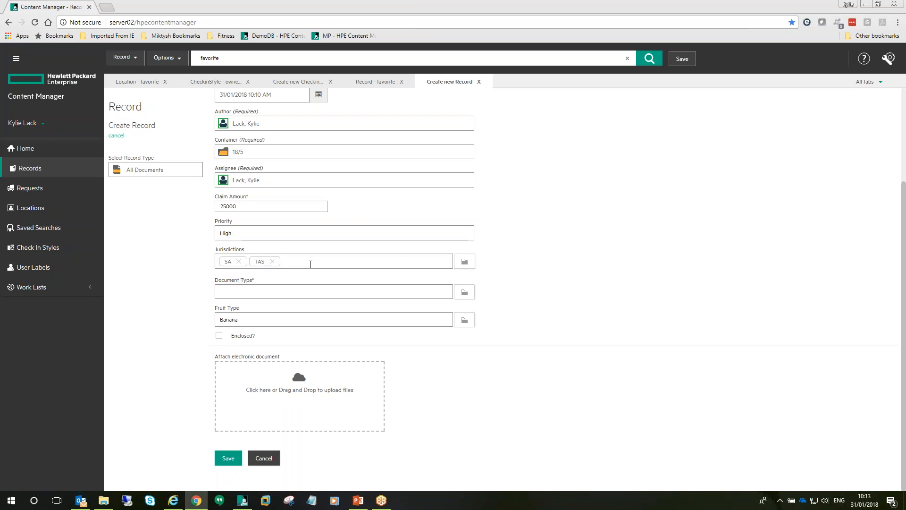
Step: Try to attach Test Document for HPE CM.DOCX from the ECMShare Demo Docs folder in Miktysh Training Manuals on the D: drive
scroll(355, 310, up, 3)
scroll(350, 284, down, 3)
click(289, 401)
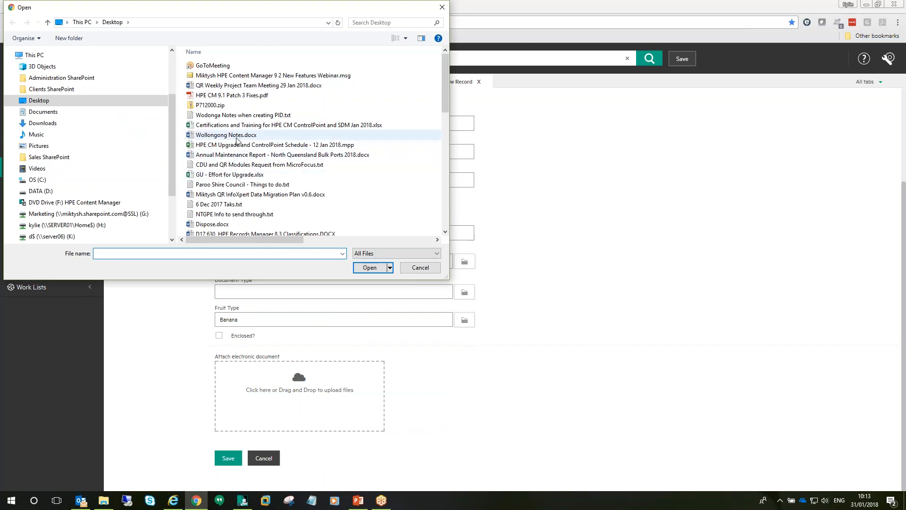
click(41, 191)
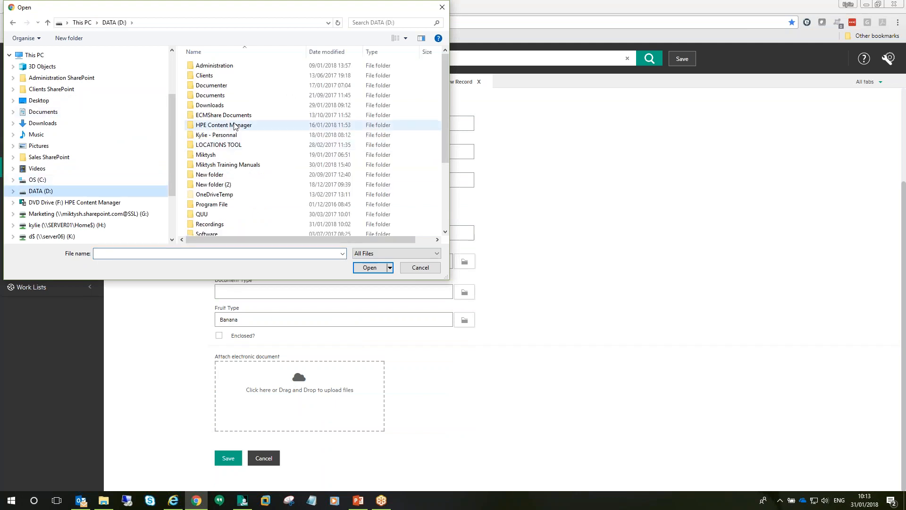
double_click(225, 164)
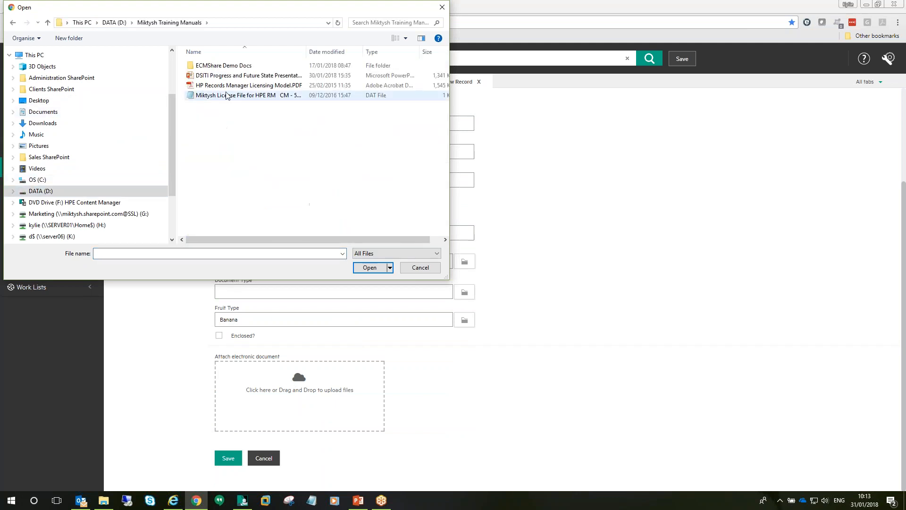
double_click(229, 66)
click(236, 115)
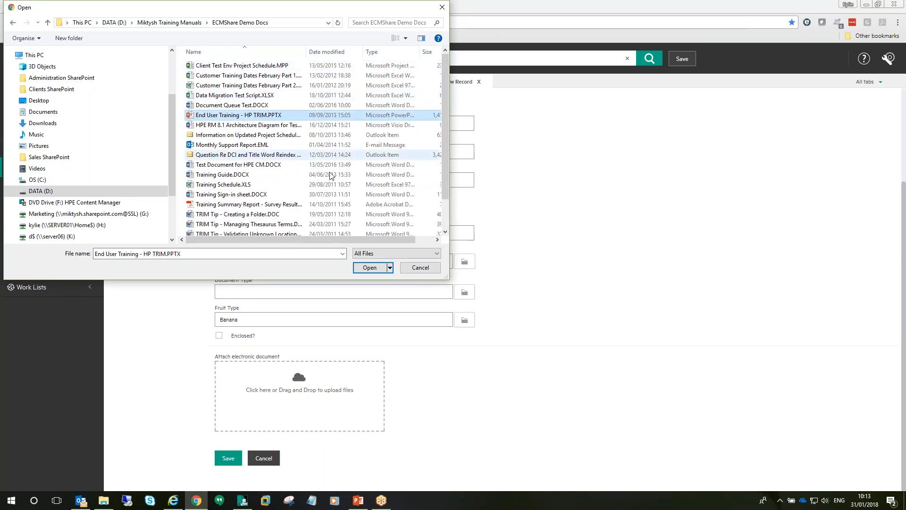
click(259, 165)
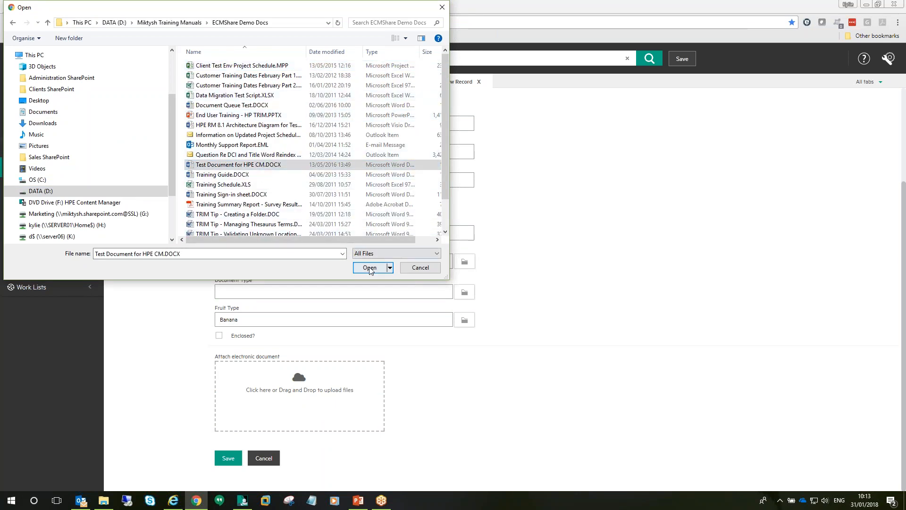
click(371, 267)
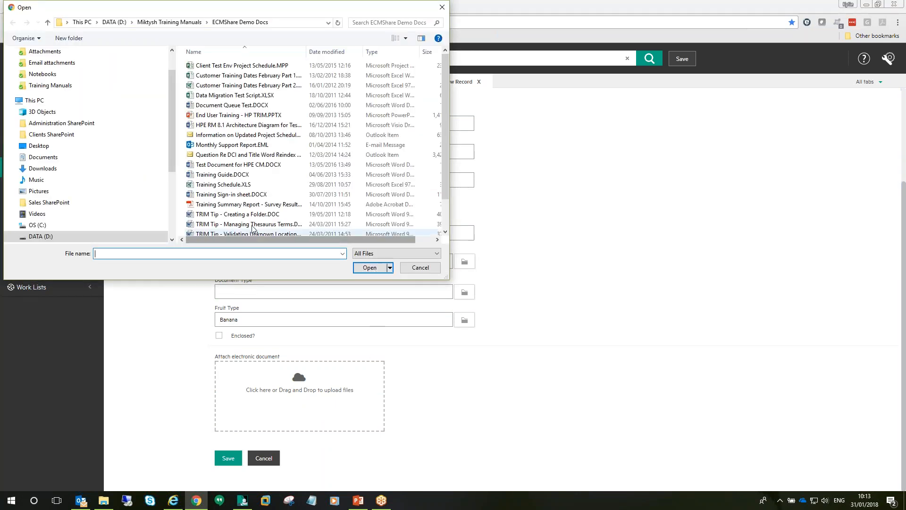
Step: Attach the file TRIM Tip - Creating a Folder.DOC and save the new record
click(238, 213)
click(371, 267)
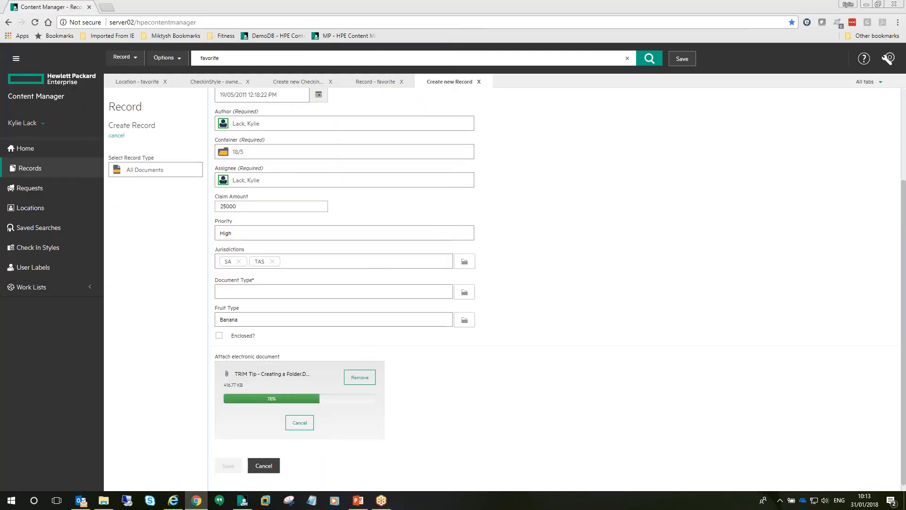
scroll(503, 443, down, 3)
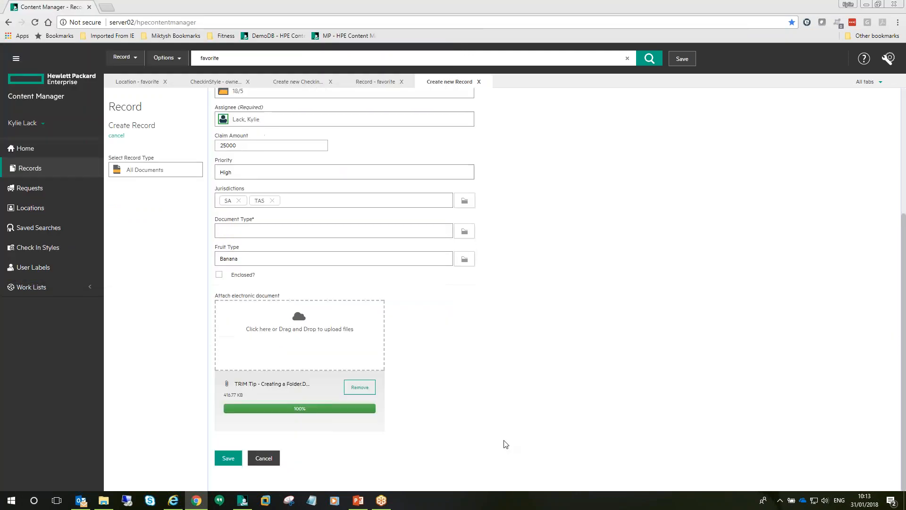
click(222, 458)
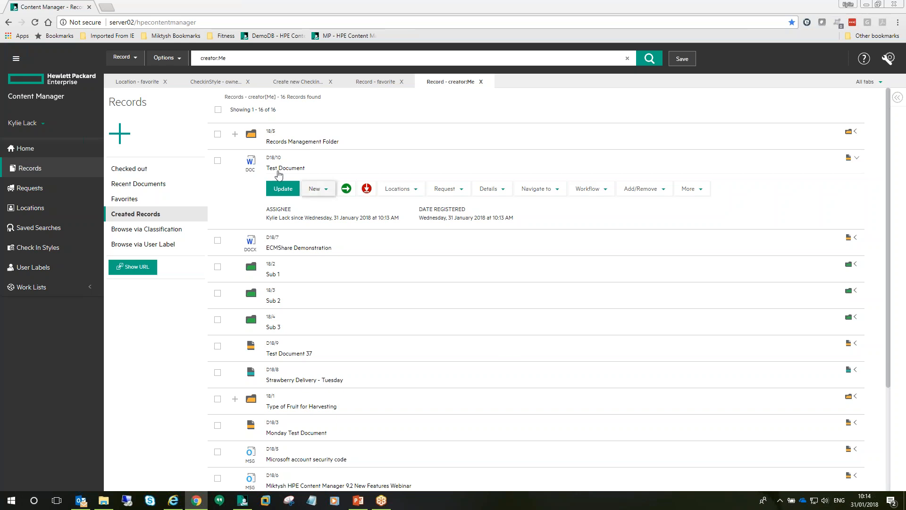
Step: Start another new record of type All Documents
click(118, 138)
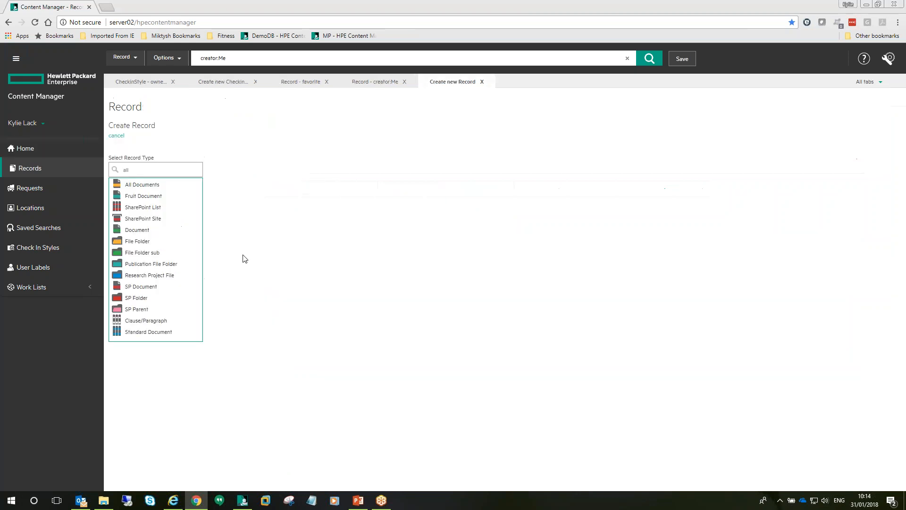
click(146, 184)
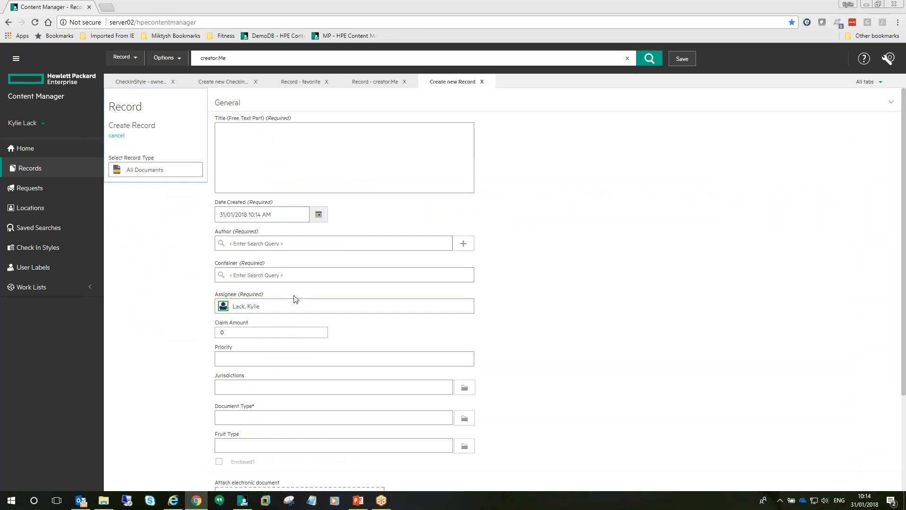
scroll(285, 338, down, 2)
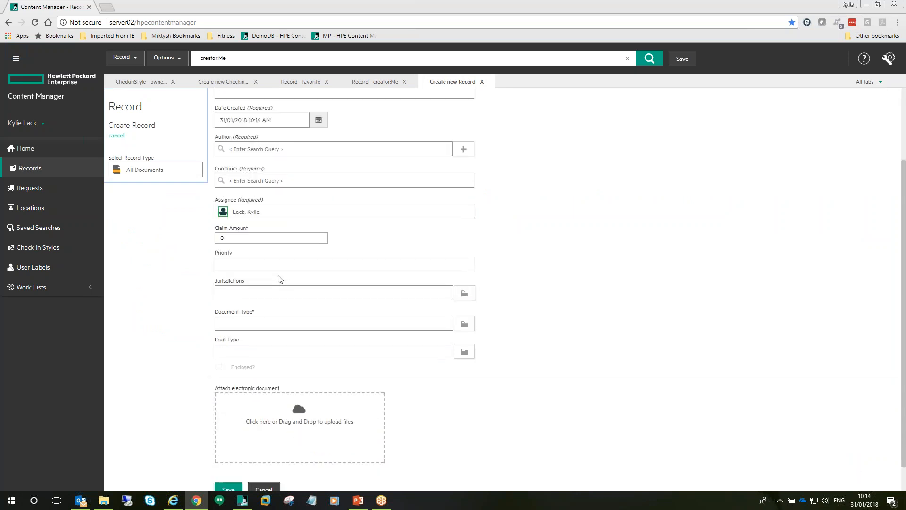
Step: Search for the record's container by the words test and record, clearing the query each time
click(282, 182)
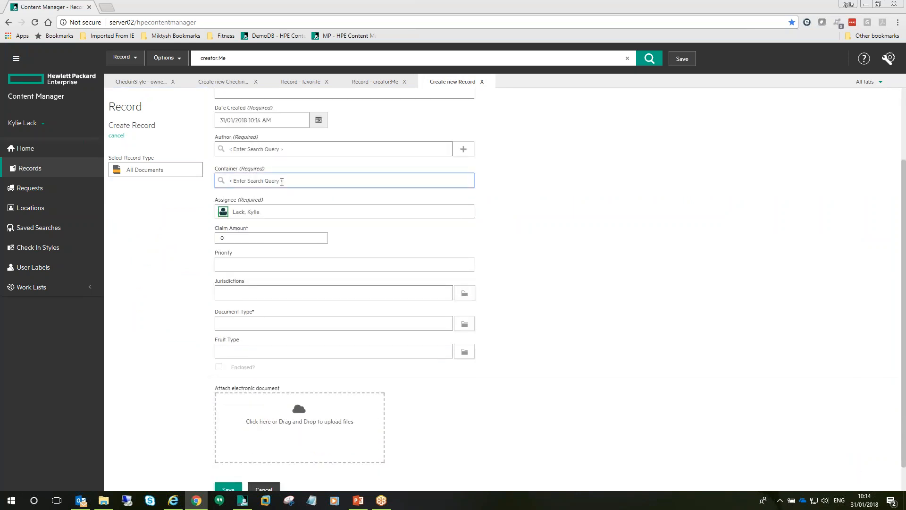
text(test)
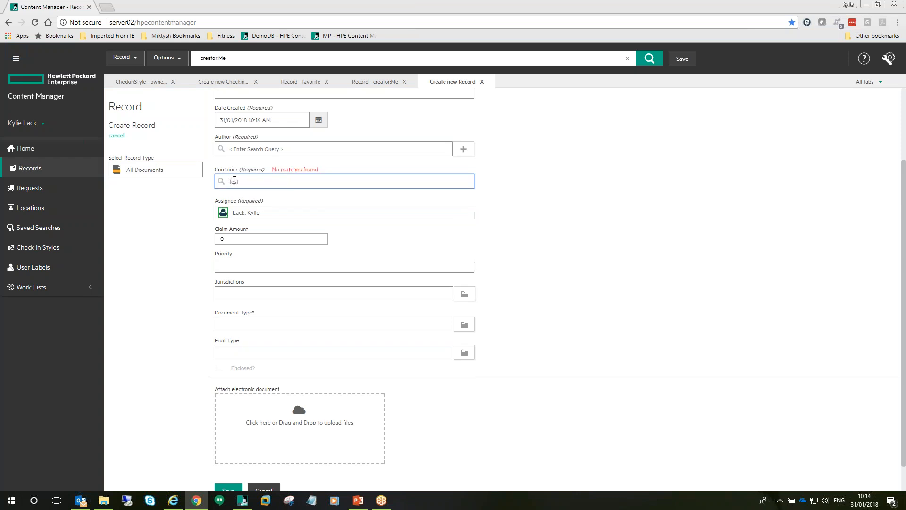
key(BackSpace)
key(BackSpace)
text(record)
key(BackSpace)
key(BackSpace)
key(BackSpace)
key(BackSpace)
key(BackSpace)
key(BackSpace)
Step: Search for container 18/5, browse into the Records Management Folder and return to the top level of the results
text(18/5)
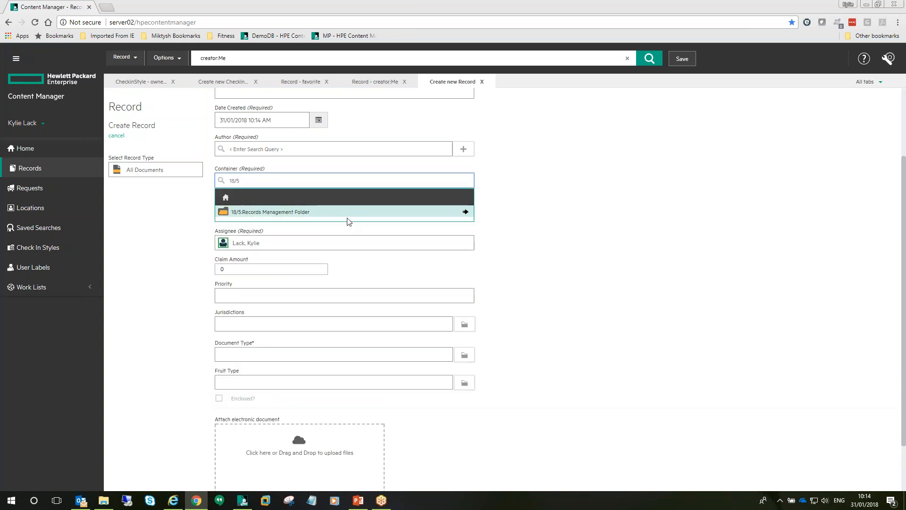
click(465, 212)
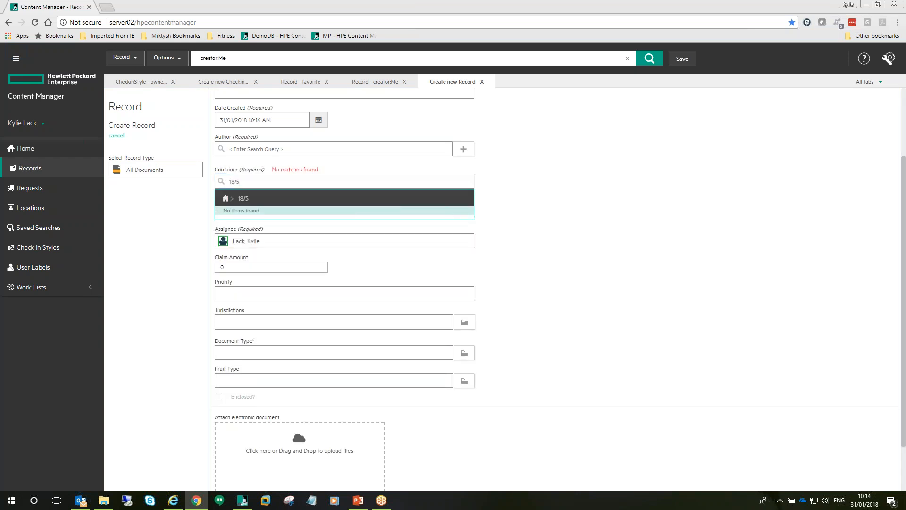
click(226, 199)
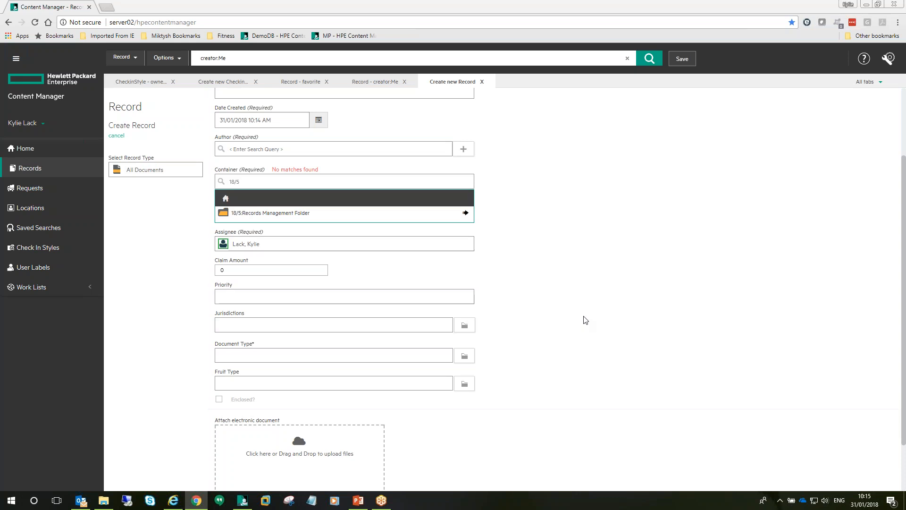
Step: Discard the unfinished new record without saving it
scroll(590, 321, down, 2)
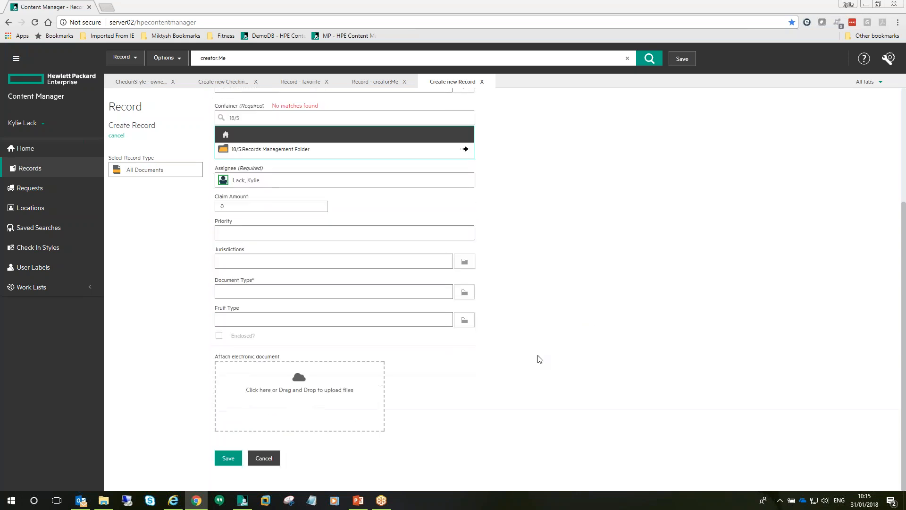
click(263, 458)
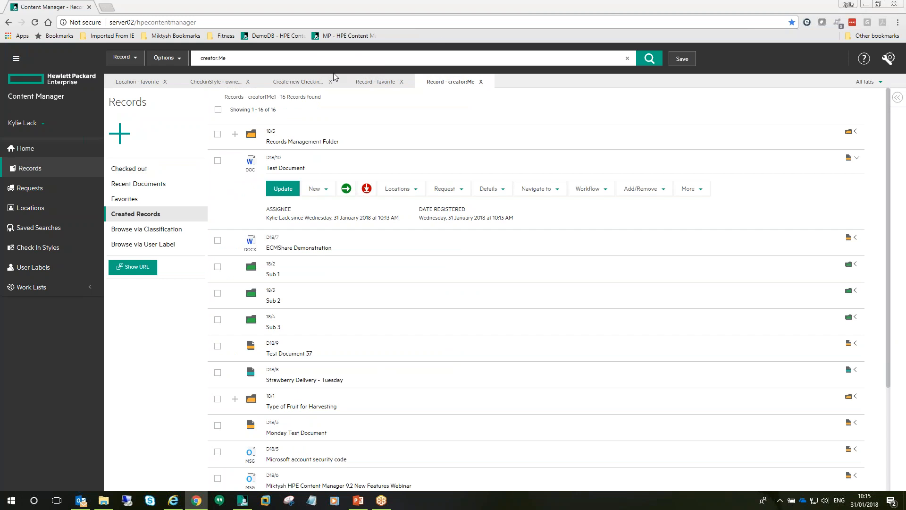
Step: Search for record D17/9 and open the preview of its document
click(296, 60)
drag(252, 56, 190, 60)
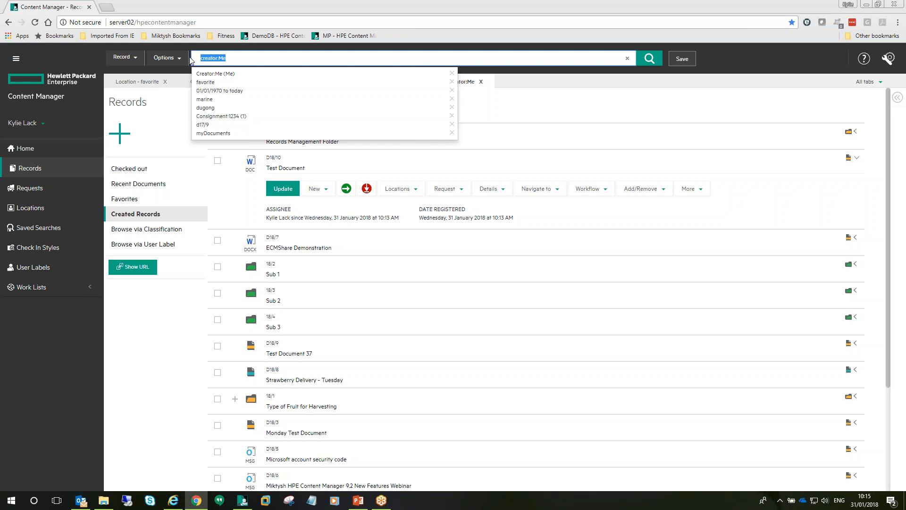
text(D17/9)
key(Return)
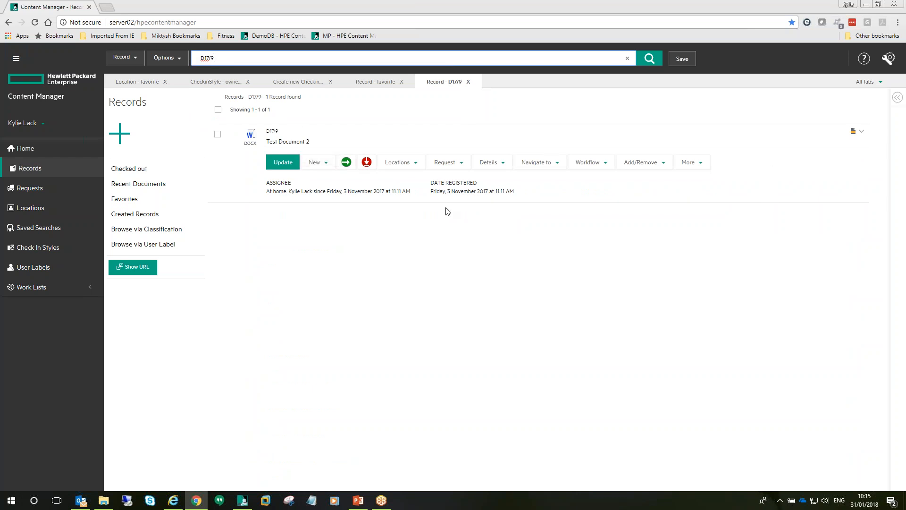
click(255, 138)
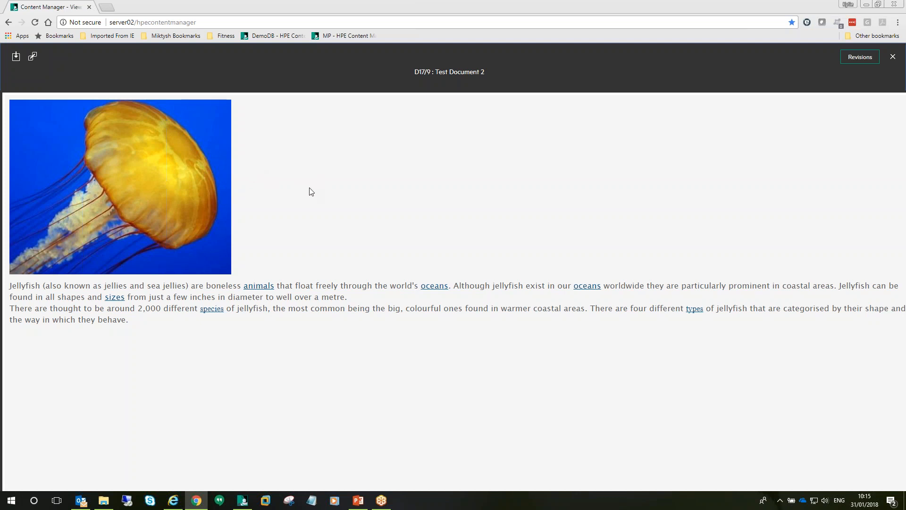
Step: View revisions 2 and 1 of Test Document 2, return to the current document and close the preview
click(859, 61)
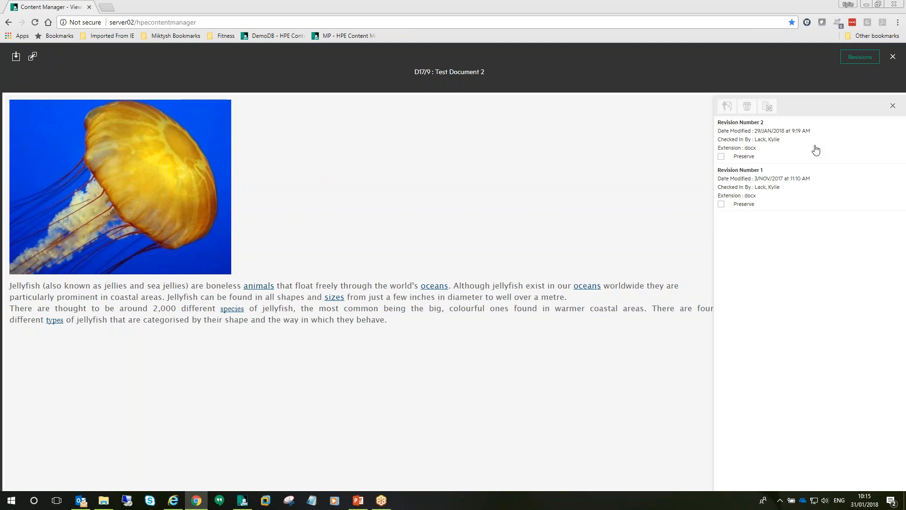
click(777, 146)
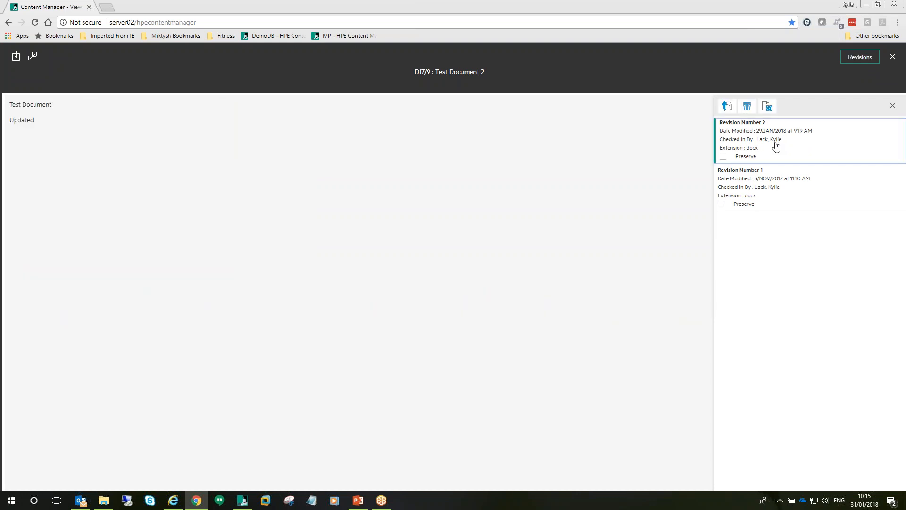
click(766, 187)
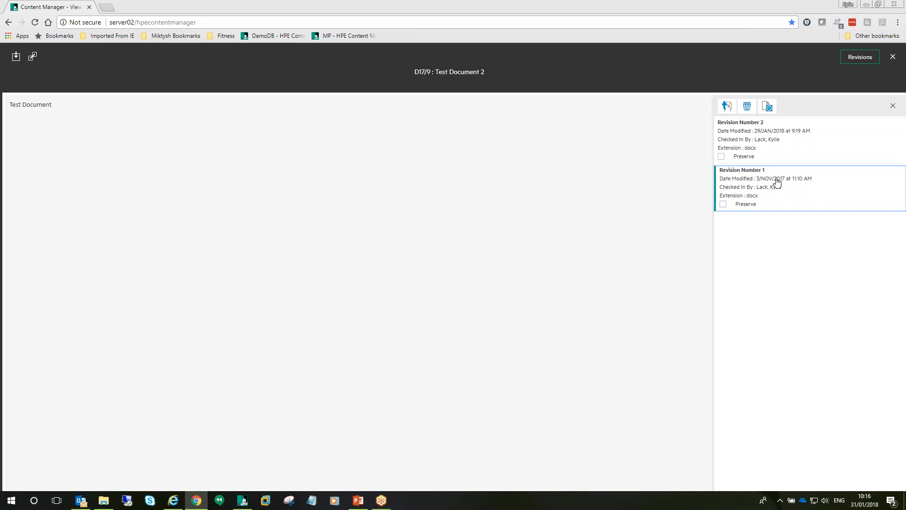
click(783, 153)
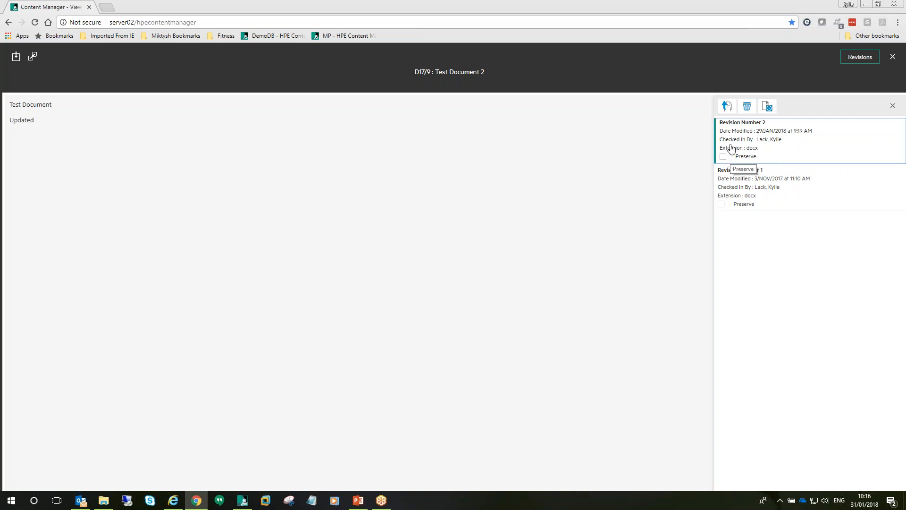
click(768, 108)
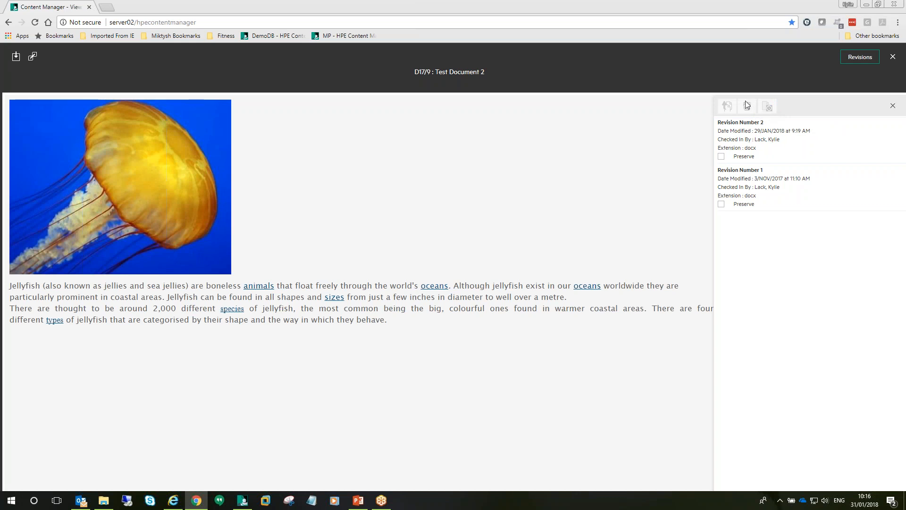
click(892, 57)
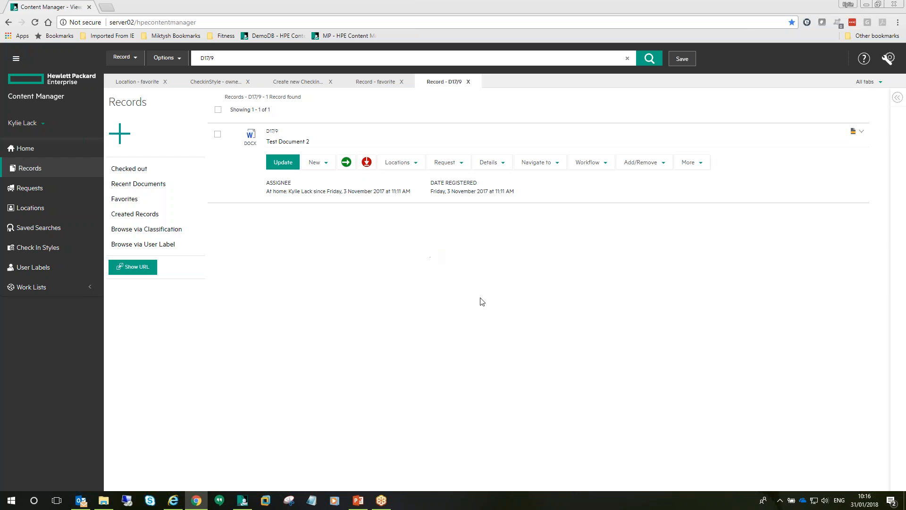
Step: Open the Consignments work list and inspect DC-1598's approver form and rejection dialog, cancelling both
click(51, 291)
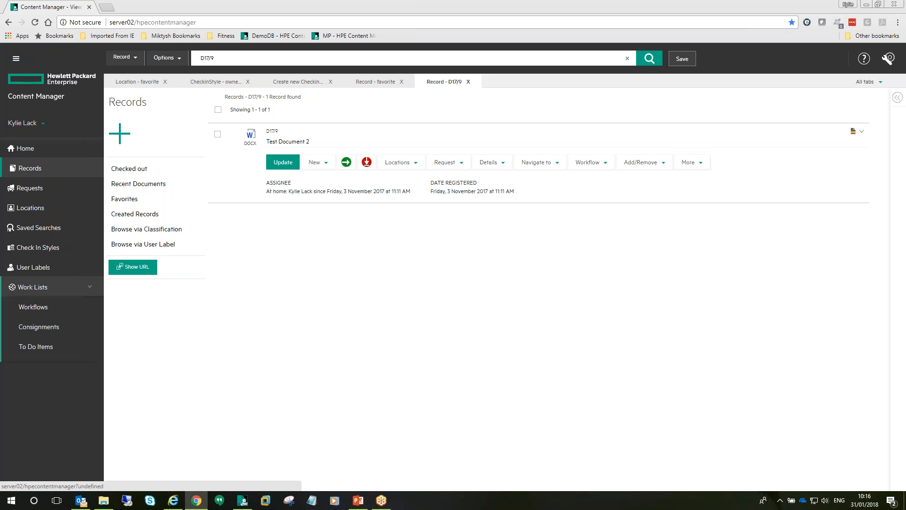
click(64, 331)
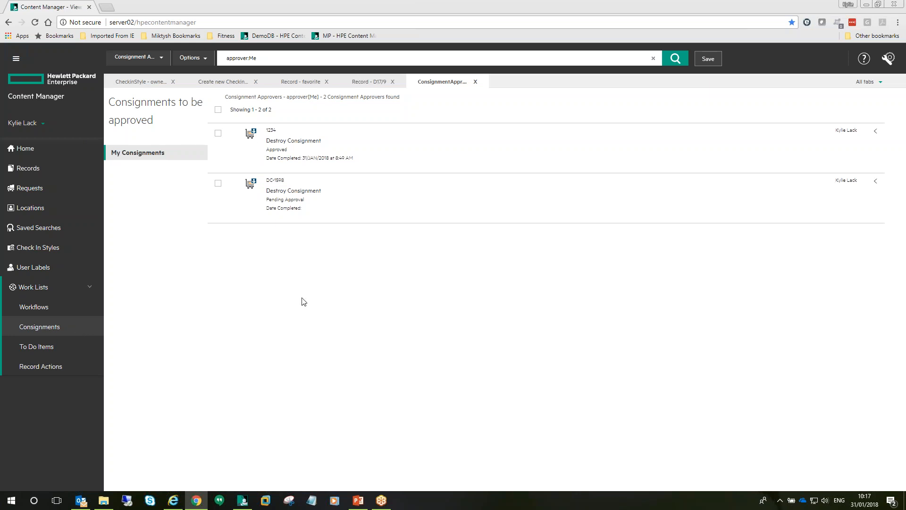
click(314, 193)
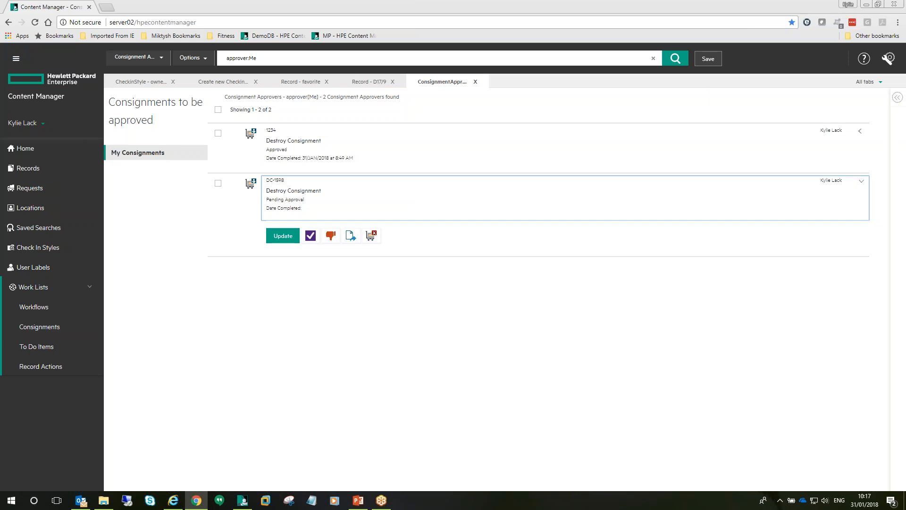
click(291, 238)
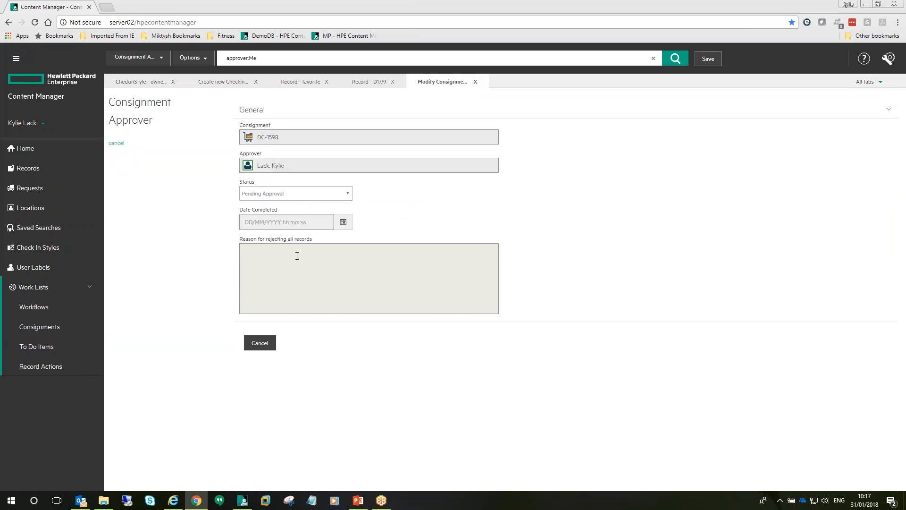
click(271, 345)
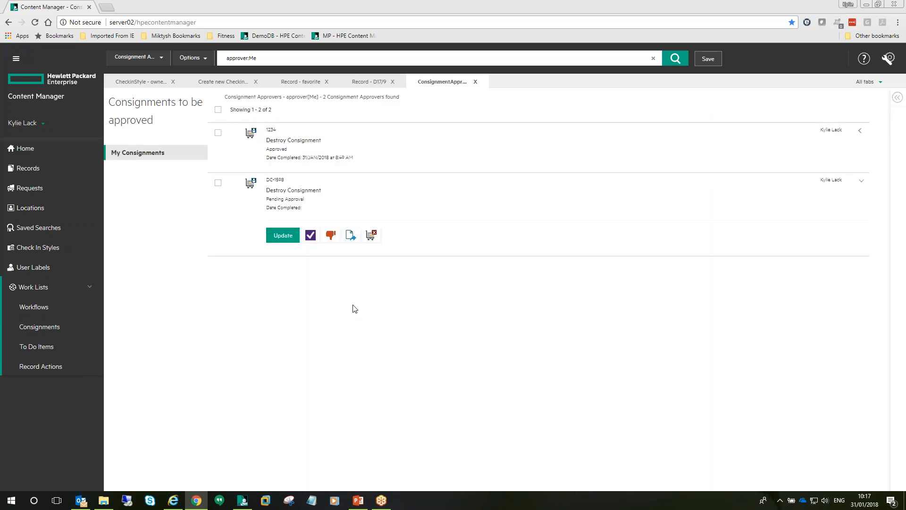
click(332, 235)
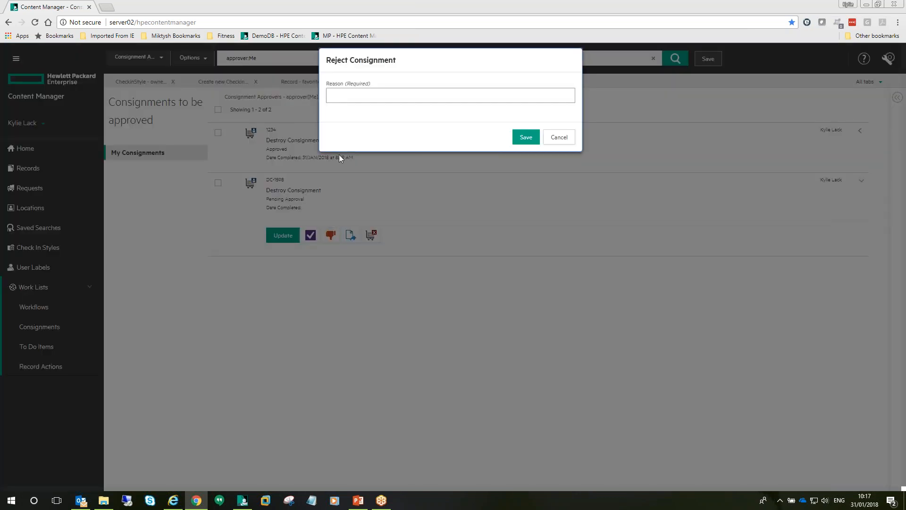
click(558, 137)
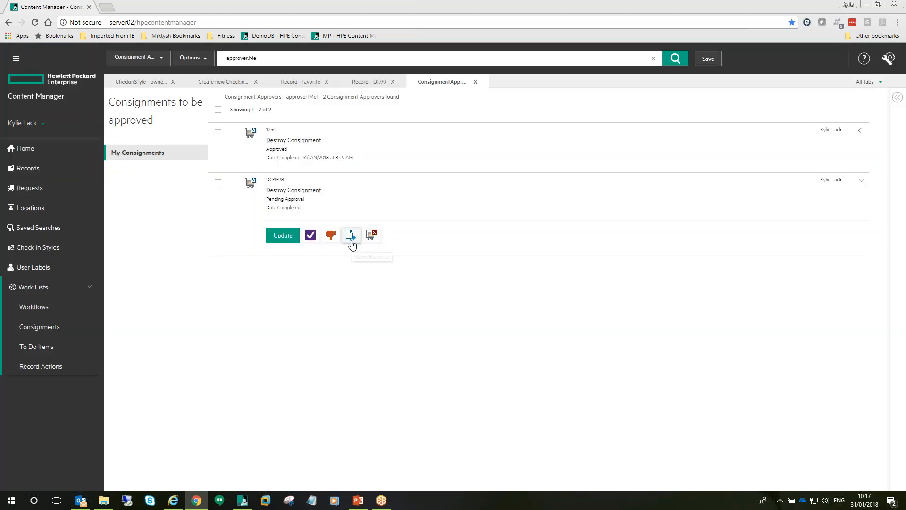
Step: Review the records in consignment DC-1598, return to the approval list and approve the consignment
click(351, 236)
scroll(344, 314, down, 5)
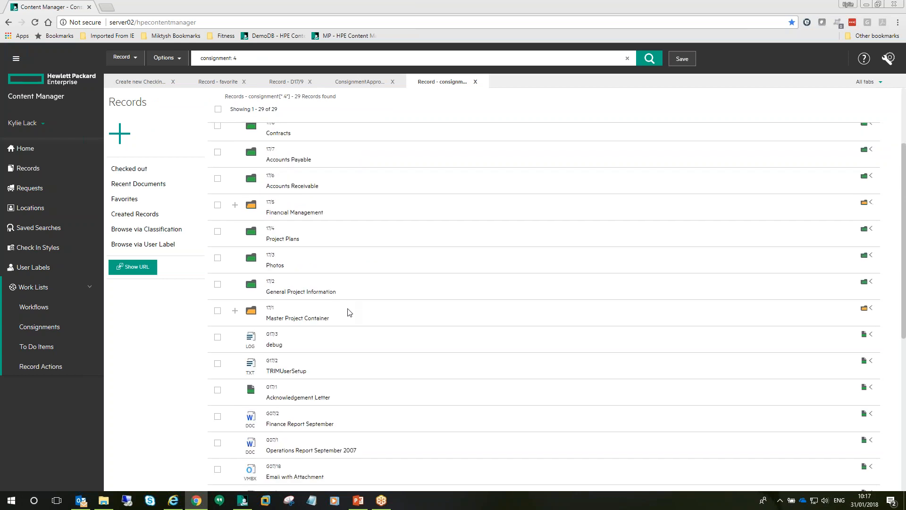
click(358, 82)
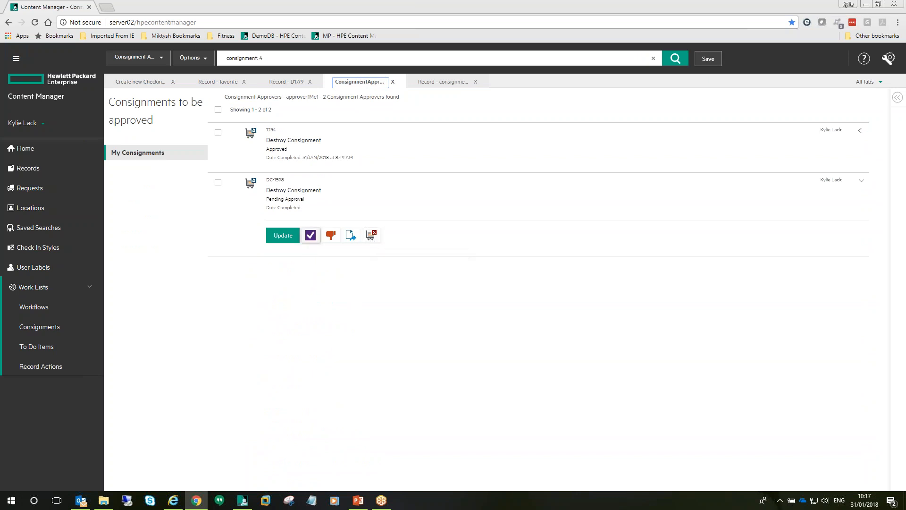
click(310, 235)
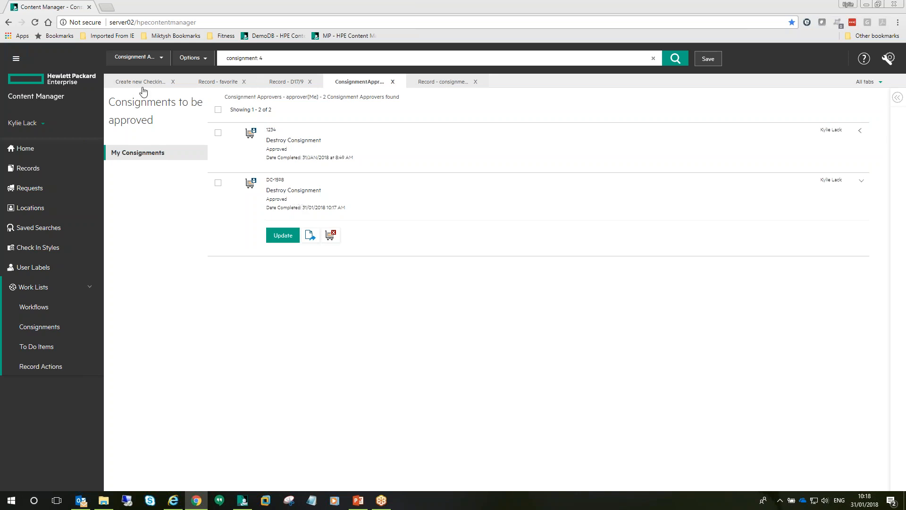
Step: Check the account's dataset details in the current dataset and in the MP dataset, and return to DemoDB
click(45, 125)
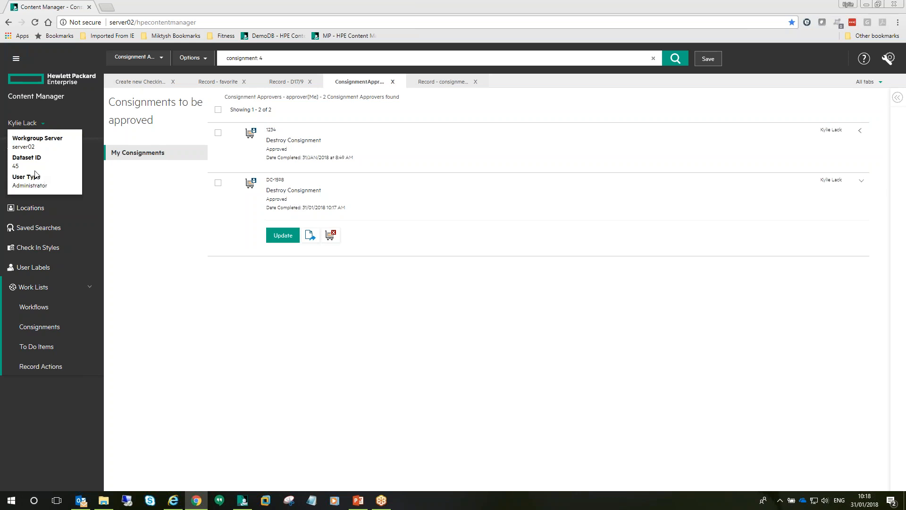
click(42, 126)
click(348, 37)
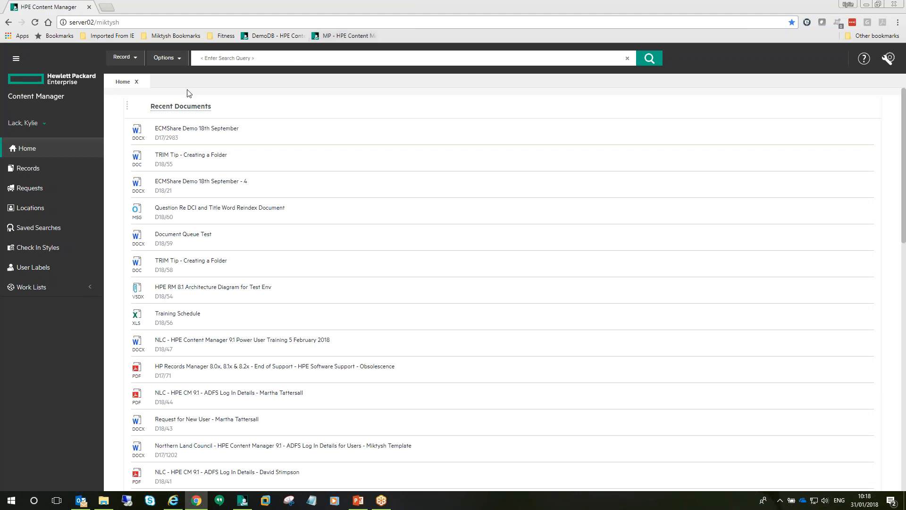
click(45, 124)
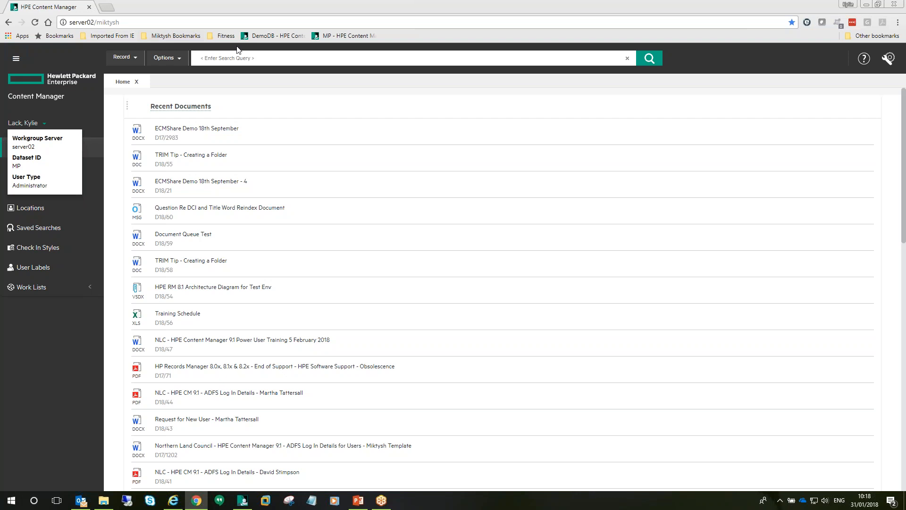
click(265, 38)
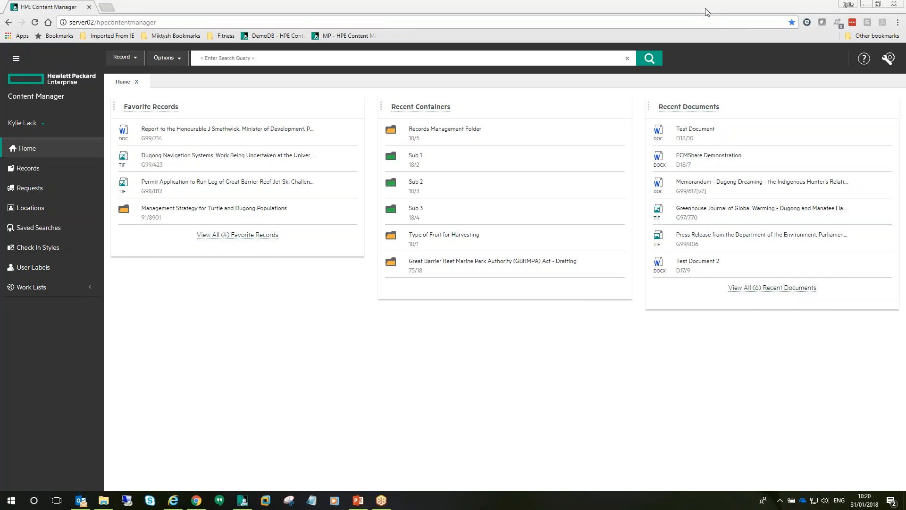
Step: Switch to the Content Manager desktop client and open the lookup items of the Animals lookup set
click(243, 502)
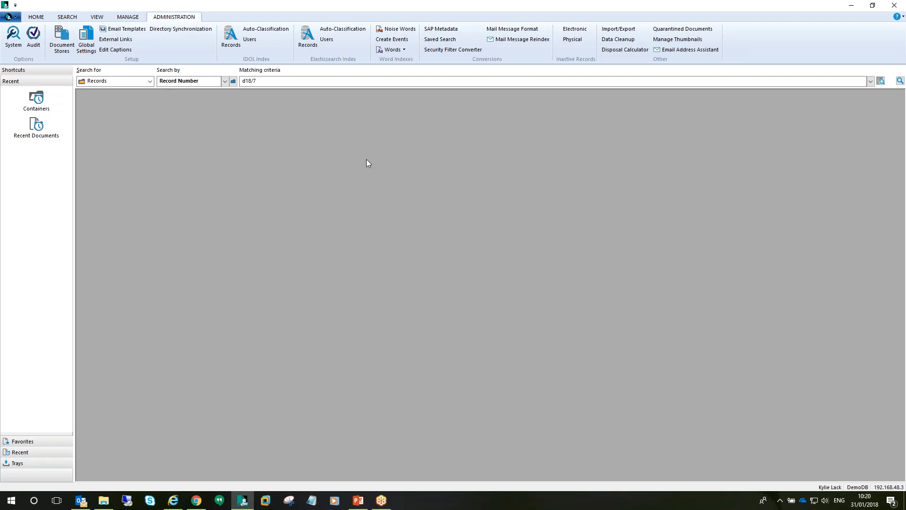
click(132, 17)
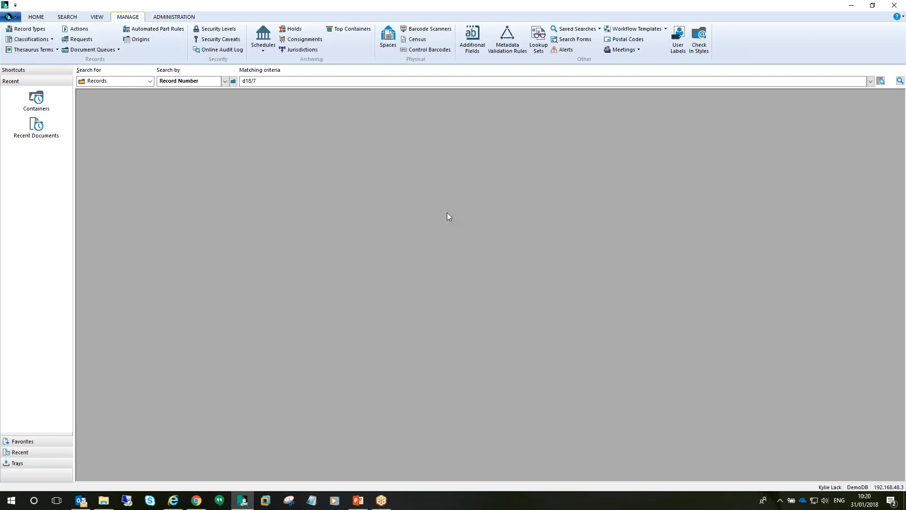
click(536, 47)
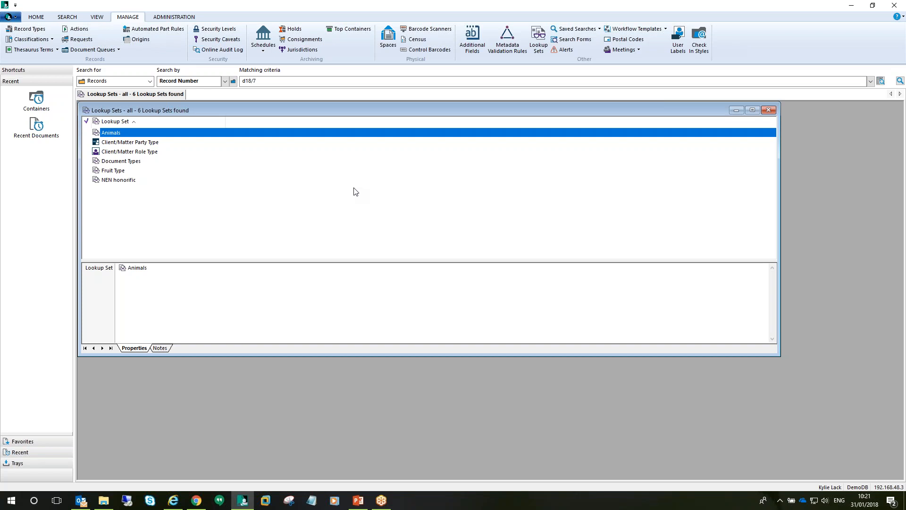
right_click(123, 136)
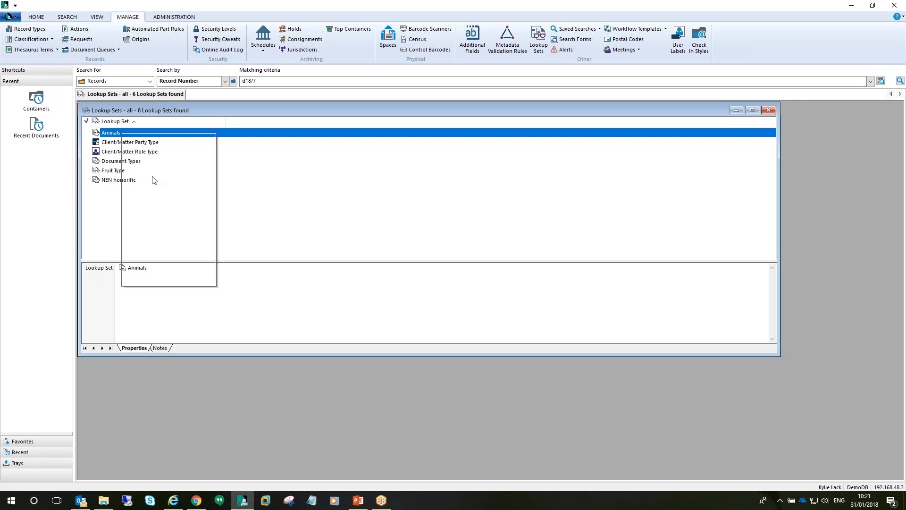
click(160, 218)
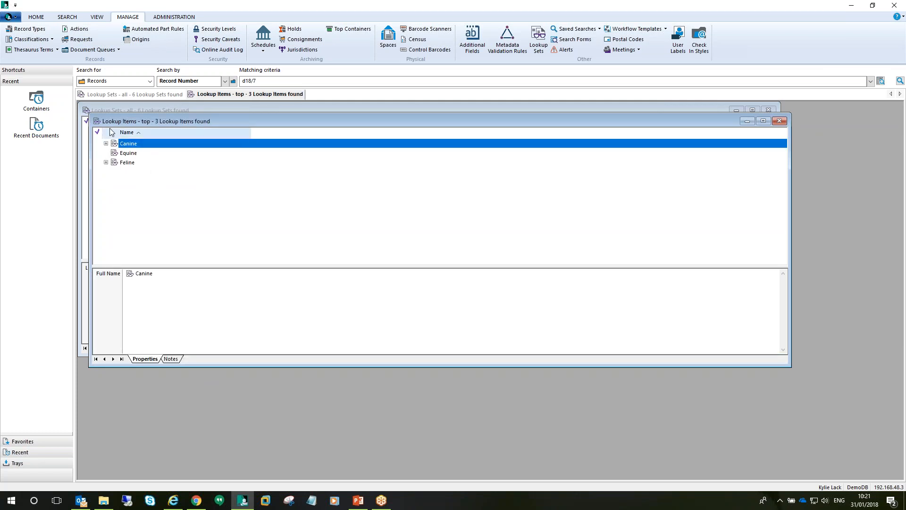
Step: Move the lookup items window off the lookup set list and browse the lower-level items under Canine and Feline, collapsing both again
drag(116, 126, 191, 144)
click(181, 160)
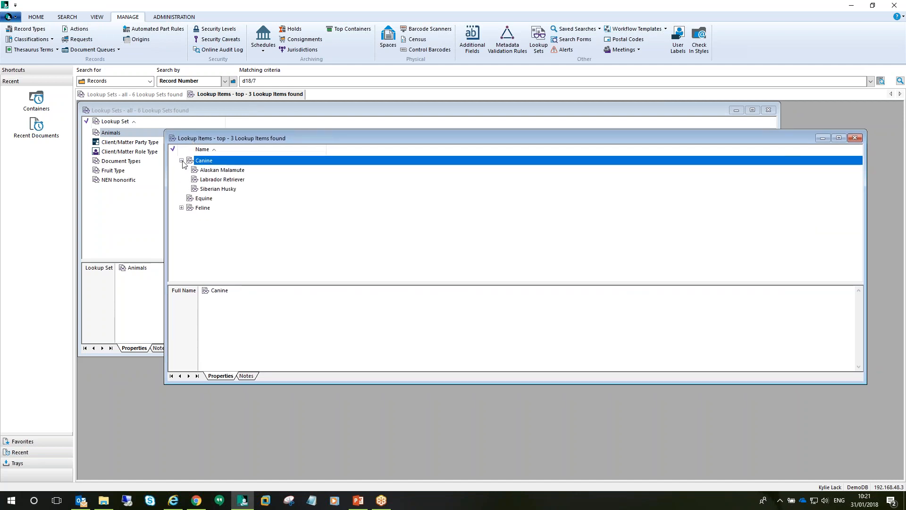
click(181, 208)
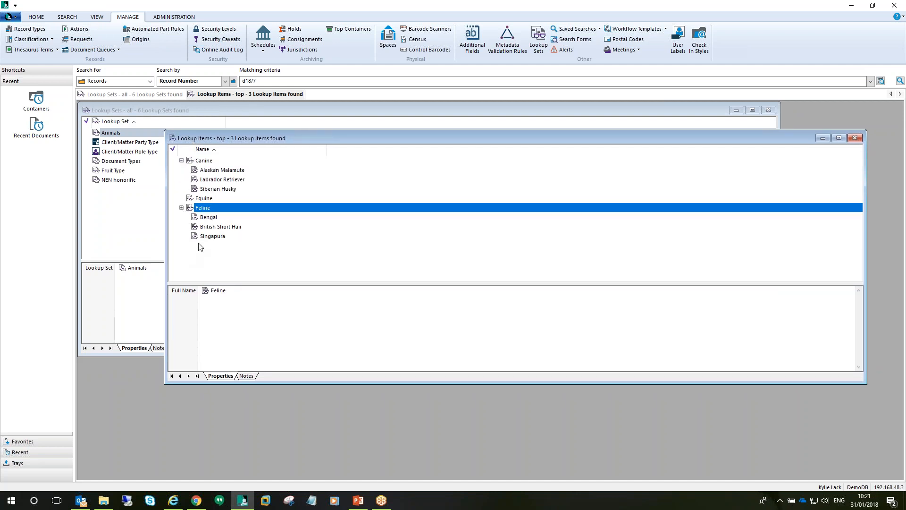
click(181, 208)
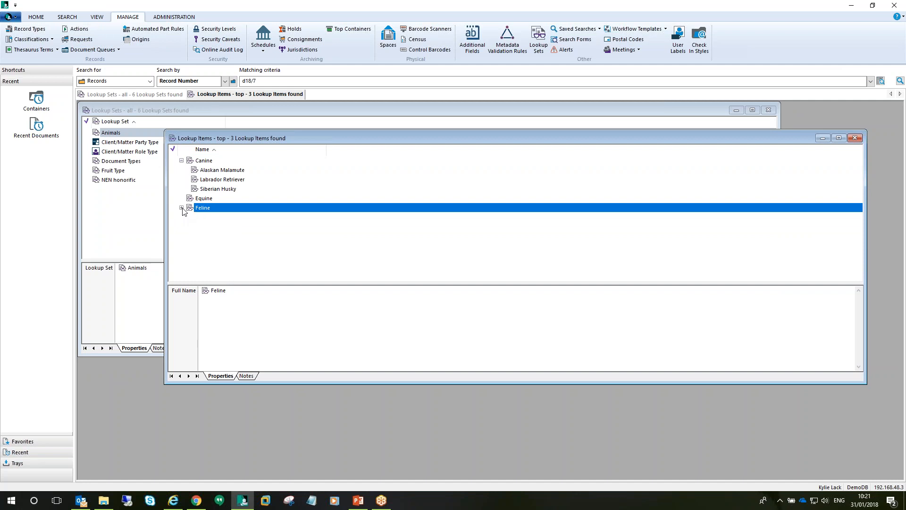
click(181, 160)
Step: Add a lower level item named Arabian under Equine and expand Equine
right_click(208, 173)
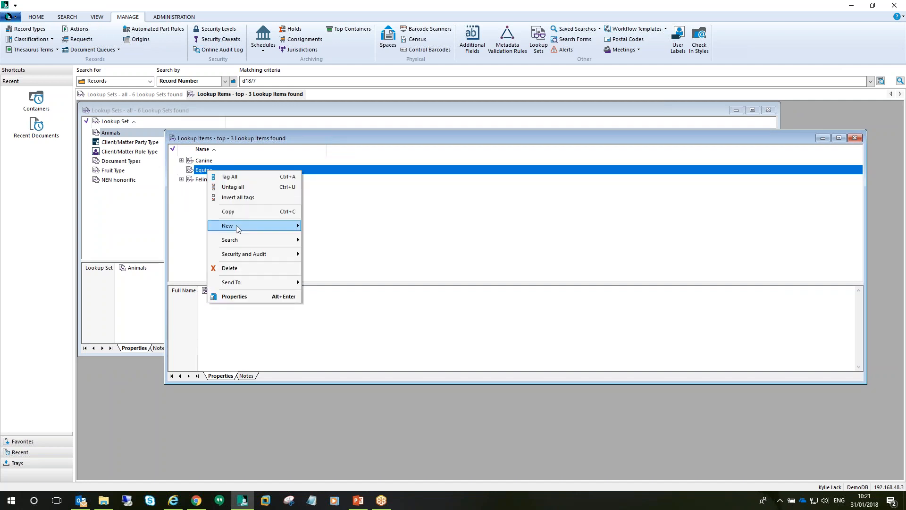
mouse_move(241, 227)
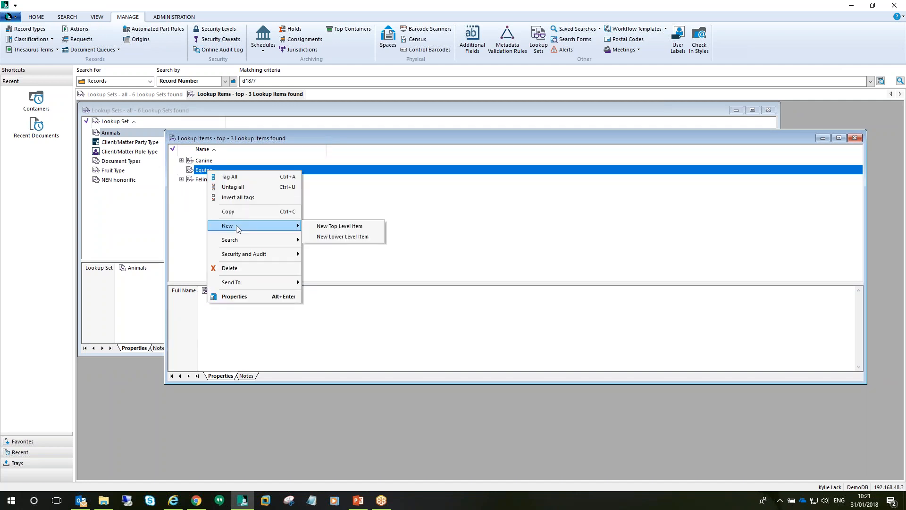
click(323, 237)
text(Arabian)
key(Return)
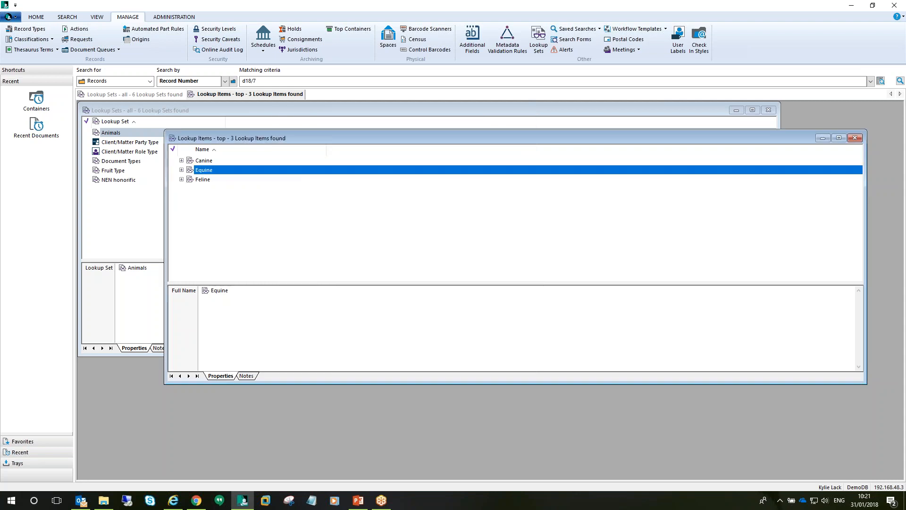
click(182, 170)
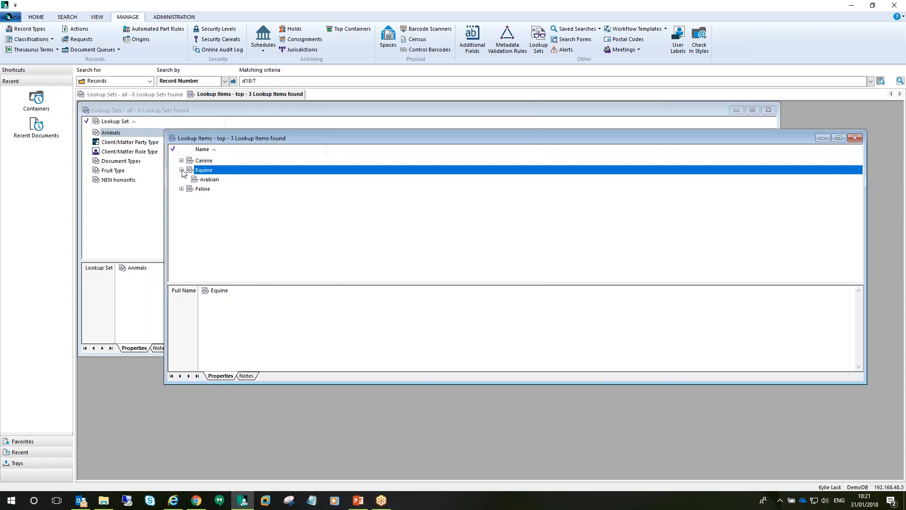
Step: Create a new top level lookup item named Bovine in the Animals lookup set
right_click(229, 216)
mouse_move(244, 261)
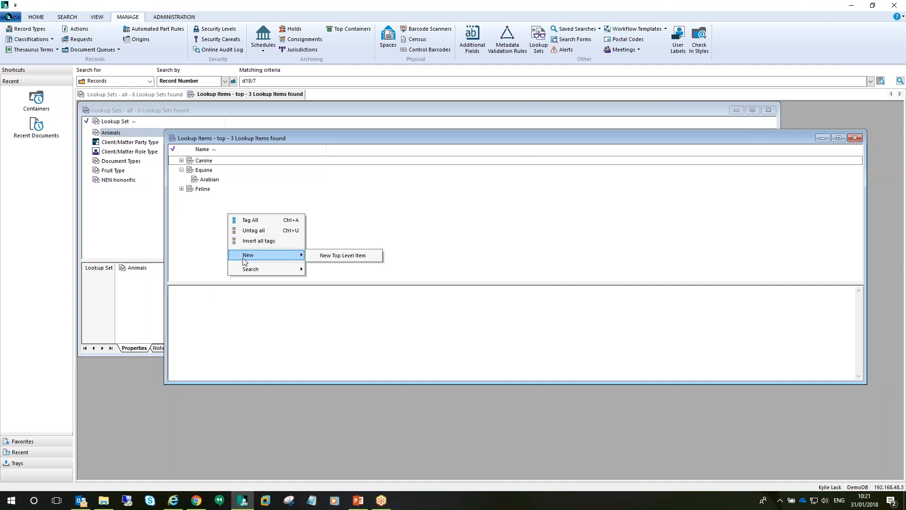
click(331, 260)
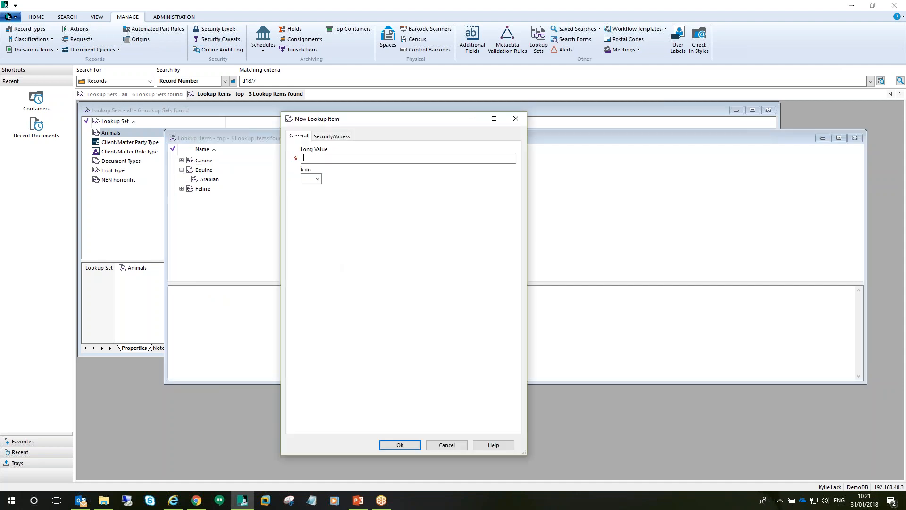
text(Bovine)
key(Return)
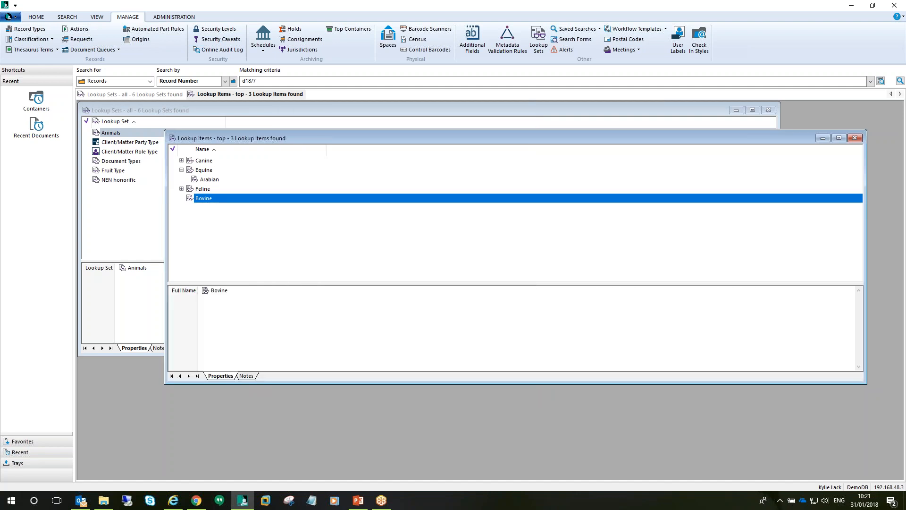
Step: Add a lower level item named Angus under Bovine and expand Bovine
right_click(233, 197)
mouse_move(259, 255)
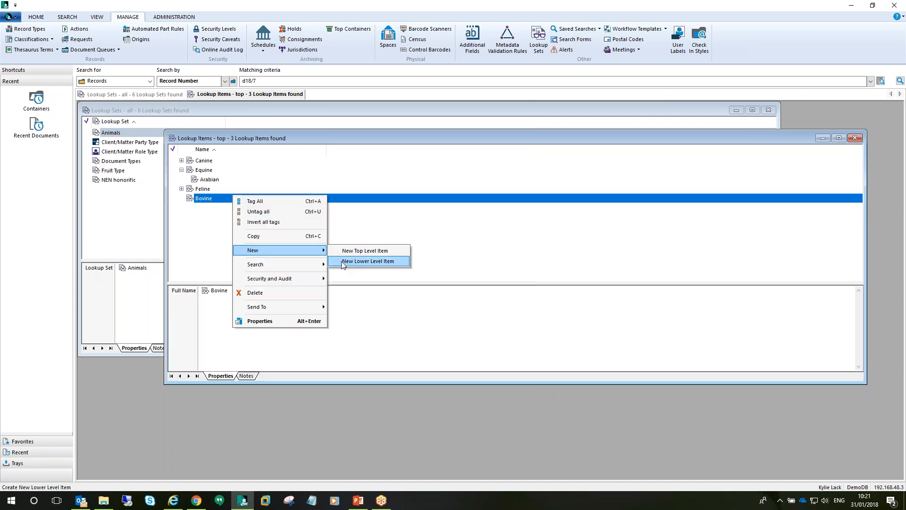
click(367, 261)
text(Angus)
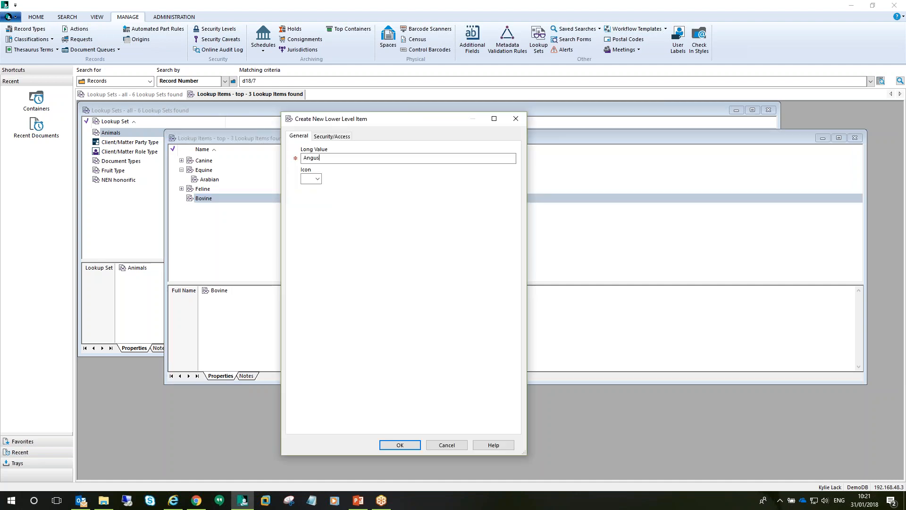
click(395, 445)
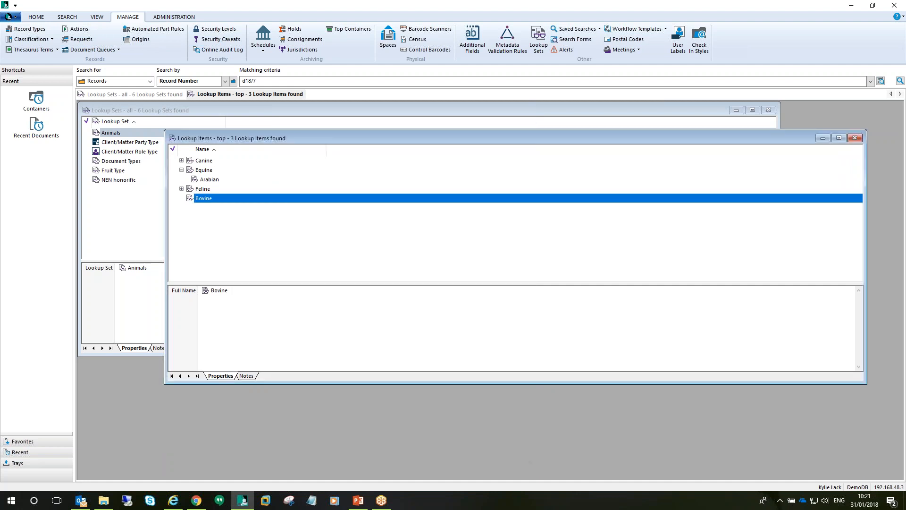
click(182, 199)
Step: Start a new record of type Document and reposition its entry form
click(29, 18)
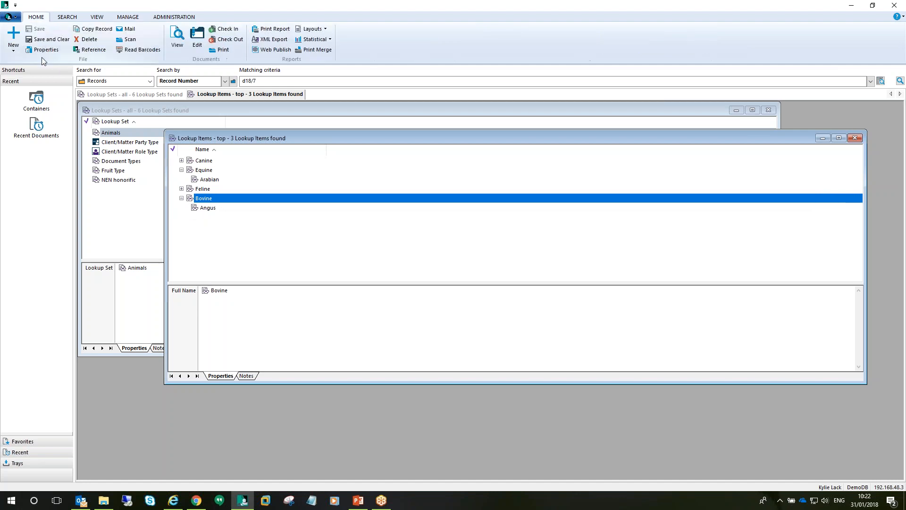
click(12, 34)
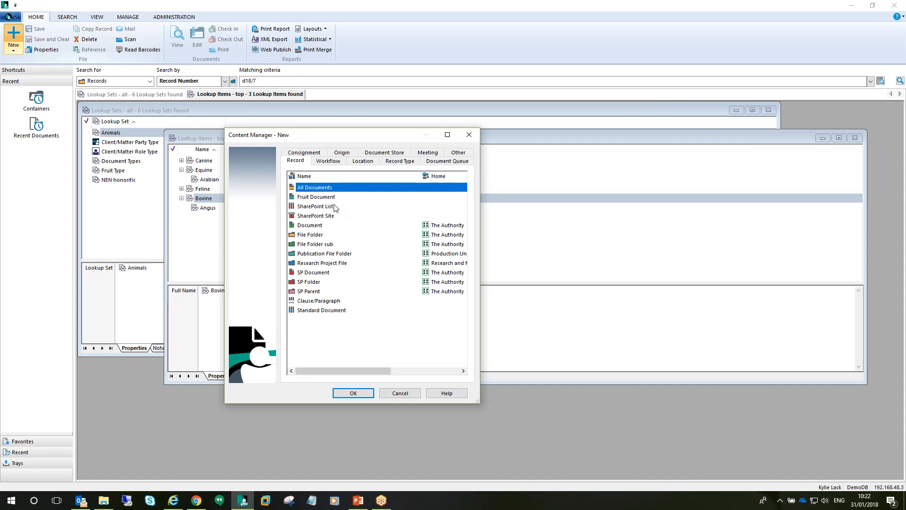
double_click(314, 226)
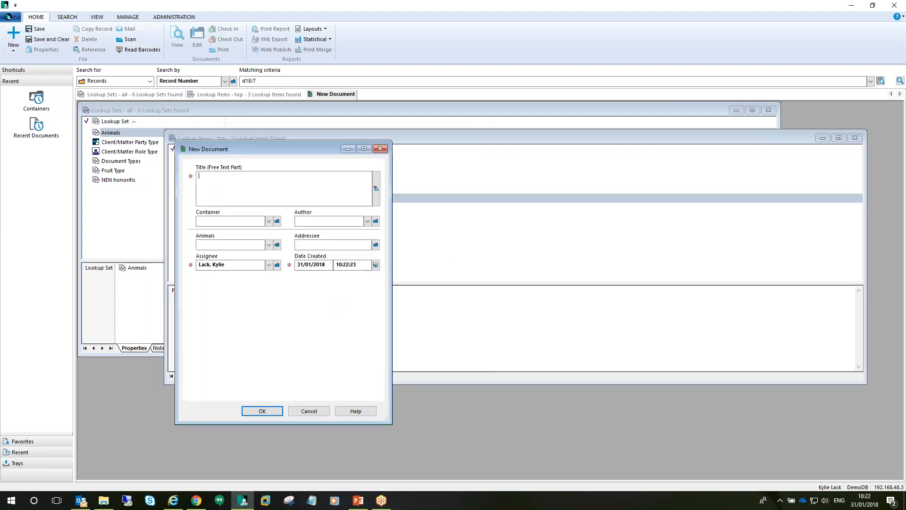
drag(306, 146, 361, 125)
Step: Browse the Animals values, choose Siberian Husky under Canine for the new document, and discard the document without saving
click(332, 224)
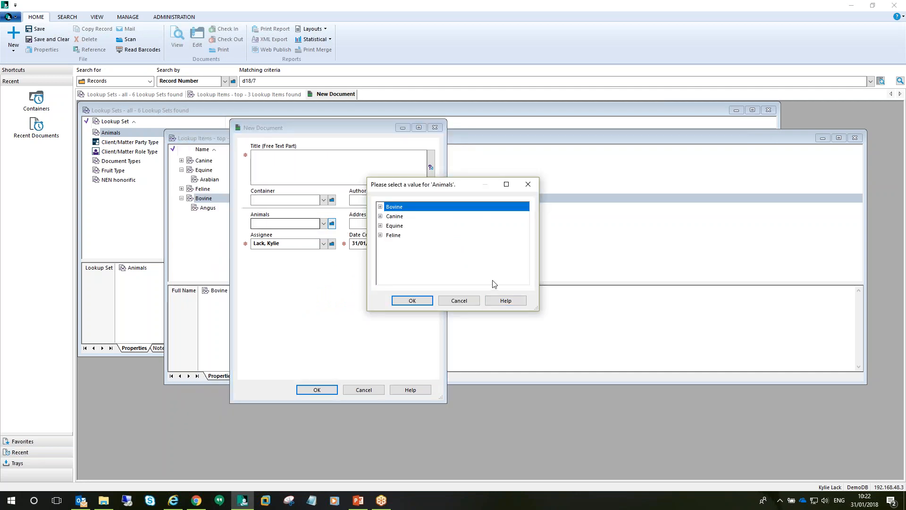
click(381, 207)
click(381, 207)
click(381, 216)
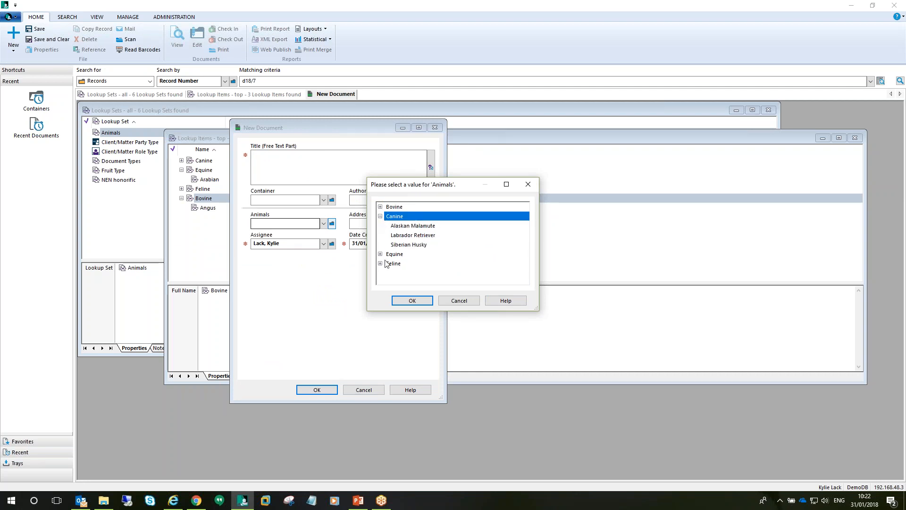
click(415, 246)
click(418, 301)
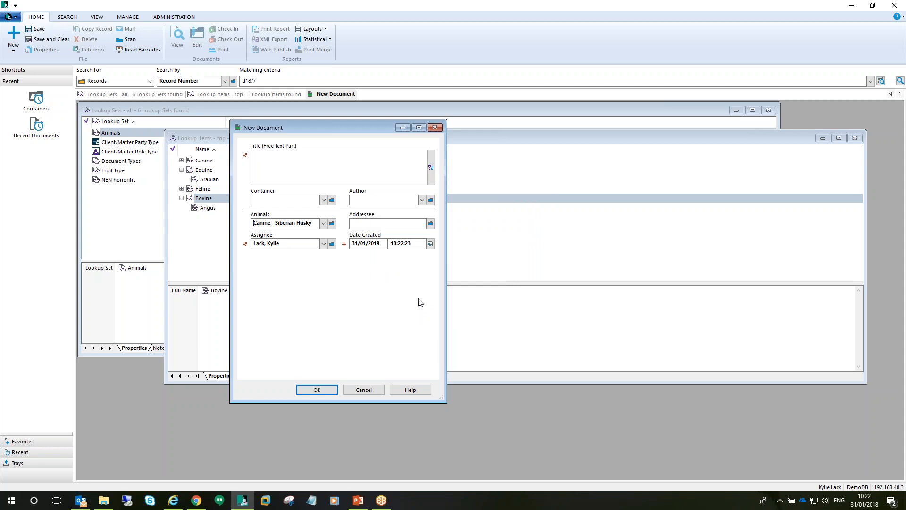
click(364, 389)
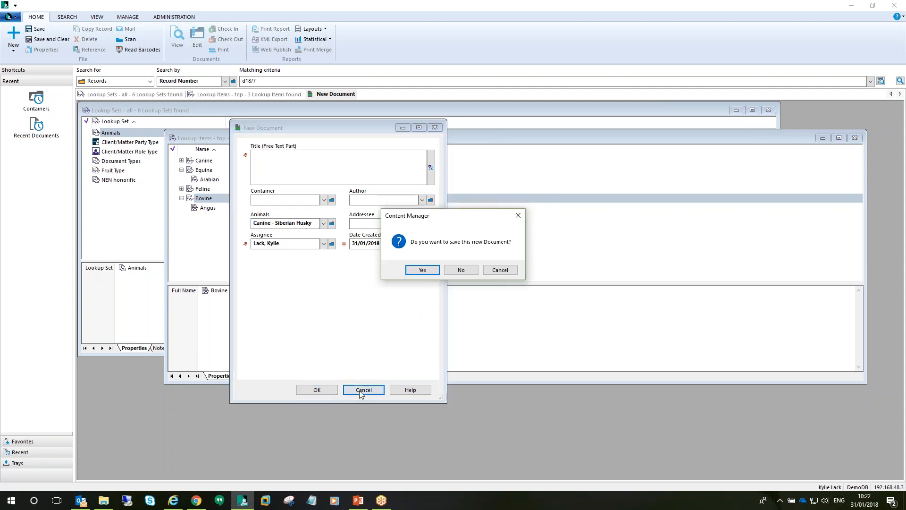
click(461, 269)
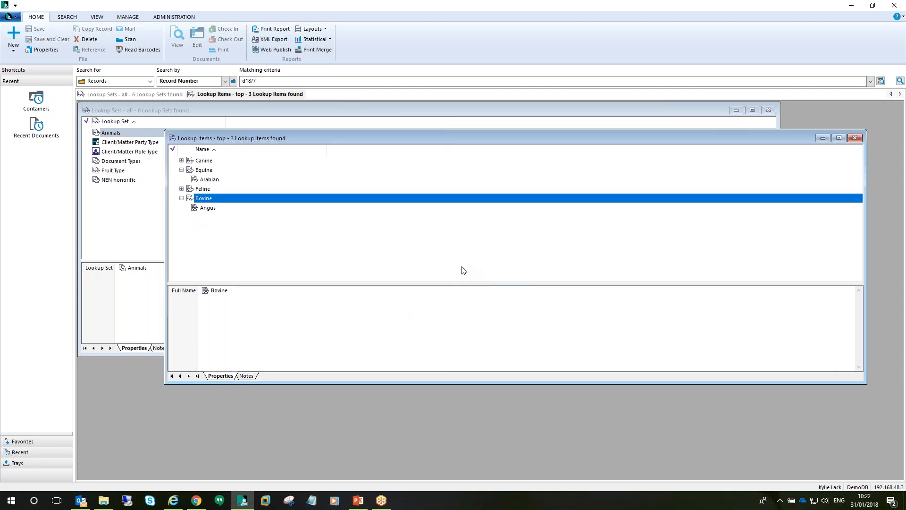
Step: Close the lookup items and lookup sets windows
click(135, 18)
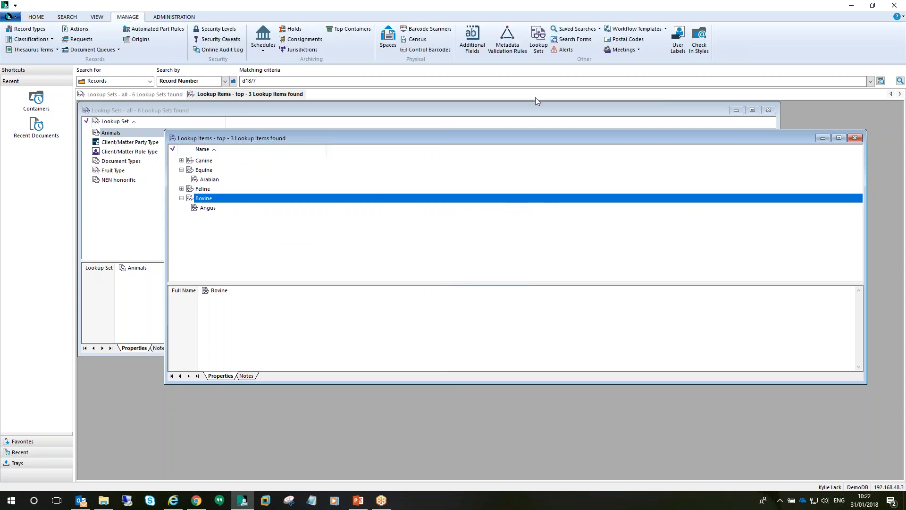
click(855, 138)
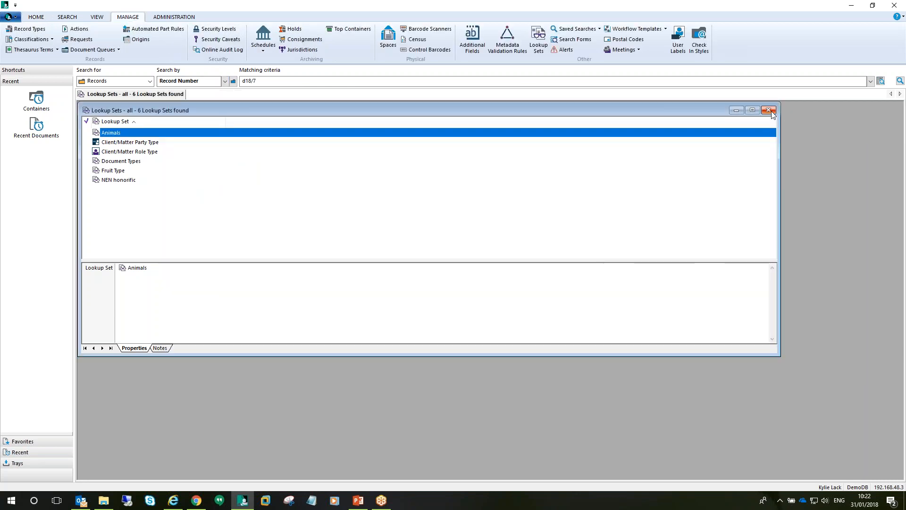
click(769, 110)
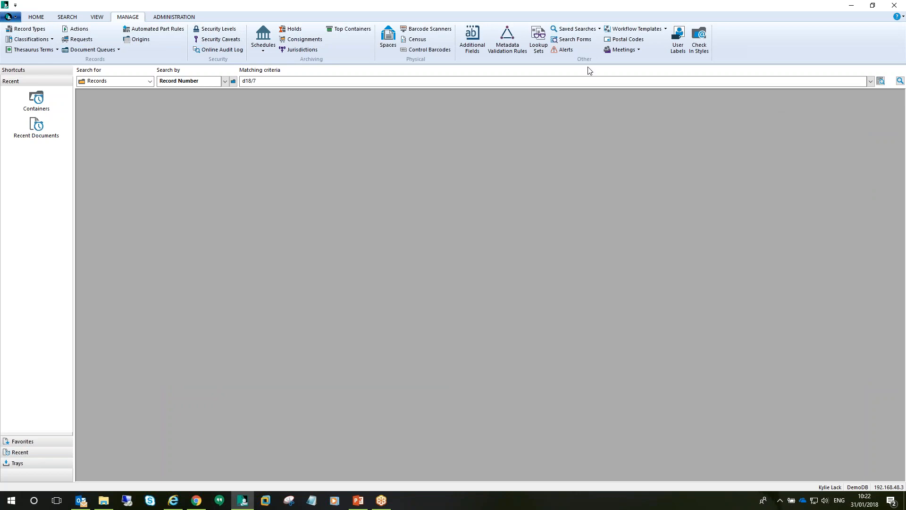
Step: Open the metadata validation rules and review the criteria of the rule requiring a banana type in the Fruit Type field
click(515, 48)
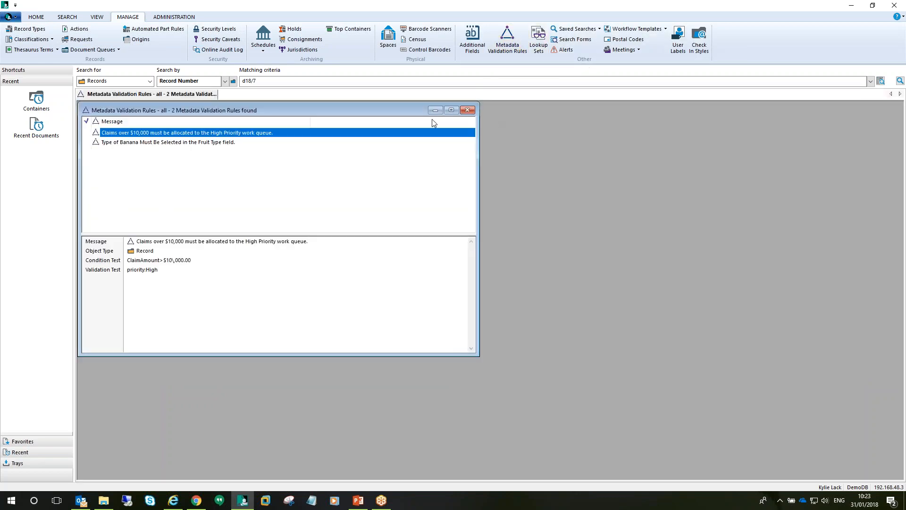
drag(399, 116, 475, 117)
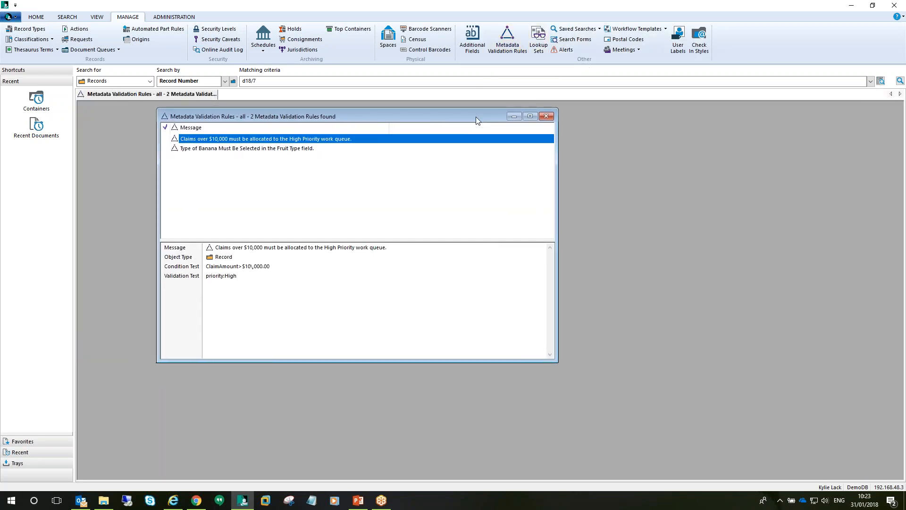
double_click(257, 149)
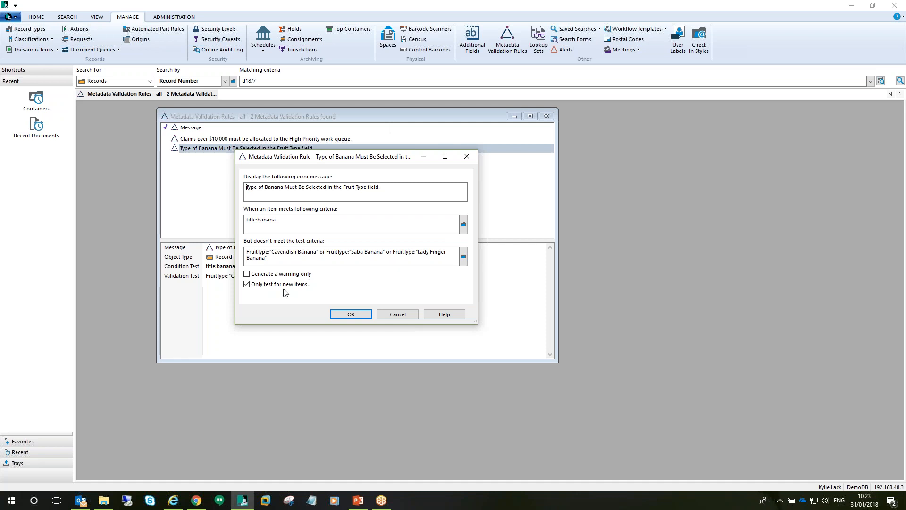
click(351, 314)
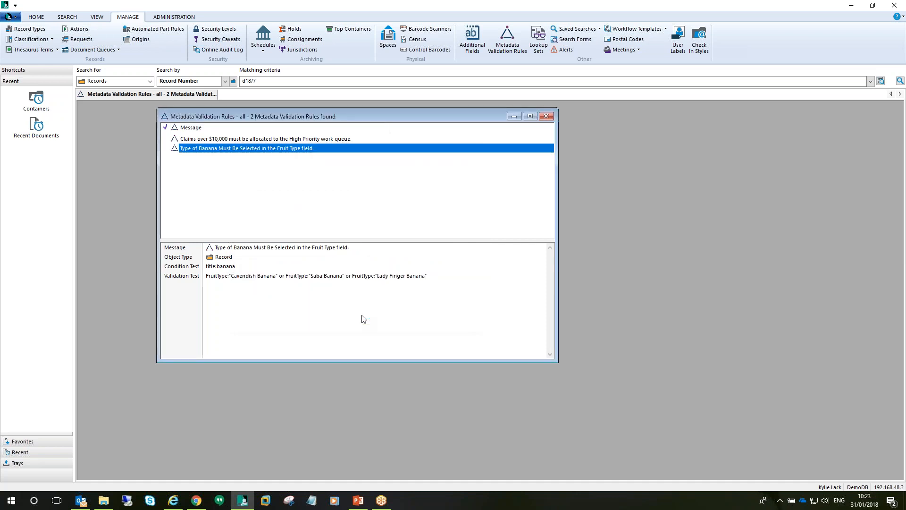
Step: Start a new Fruit Document record titled "Banana Delivery for Friday"
click(35, 18)
click(18, 38)
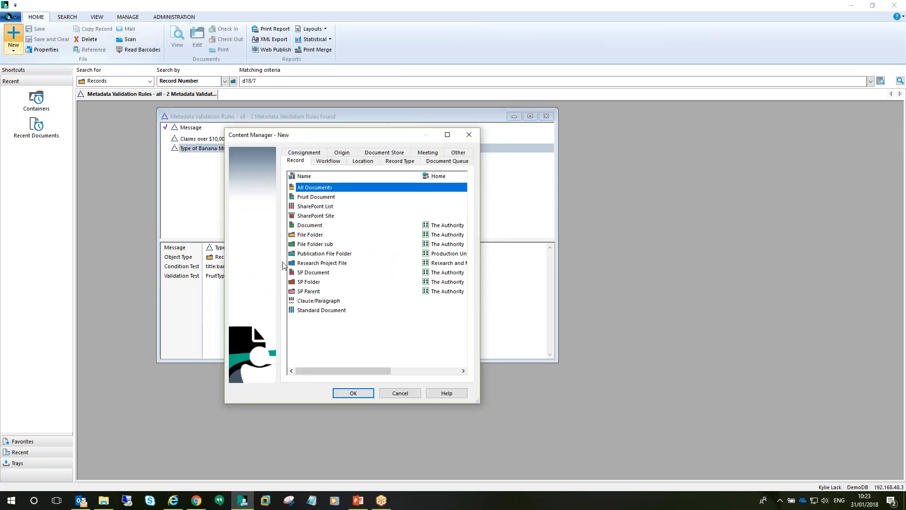
click(312, 196)
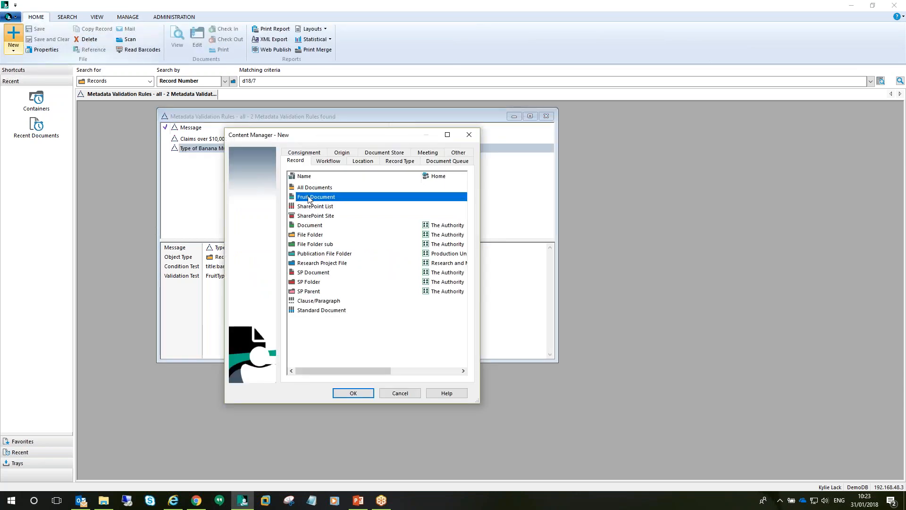
click(350, 392)
text(Banana D)
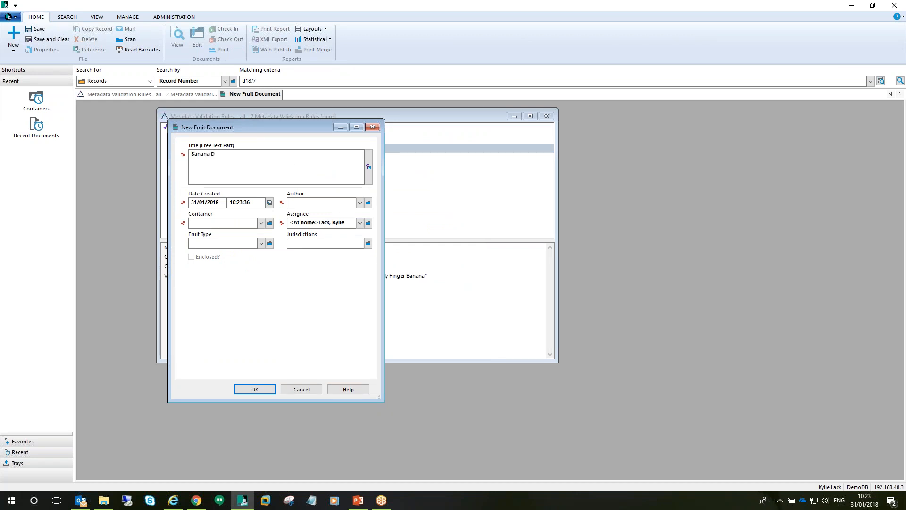
text(elivery for Friday)
Step: Fill in the document's author with the suggested person and set the container to 18/1
click(360, 202)
click(311, 208)
click(266, 225)
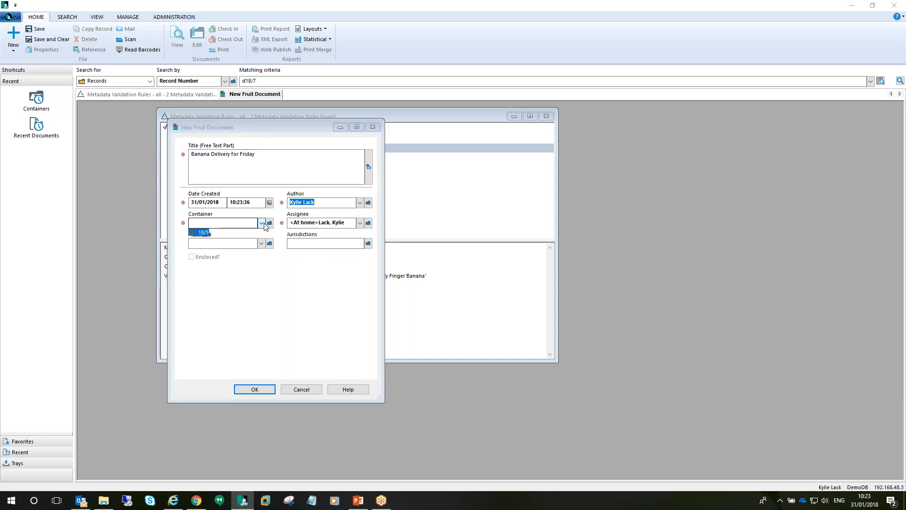
click(249, 240)
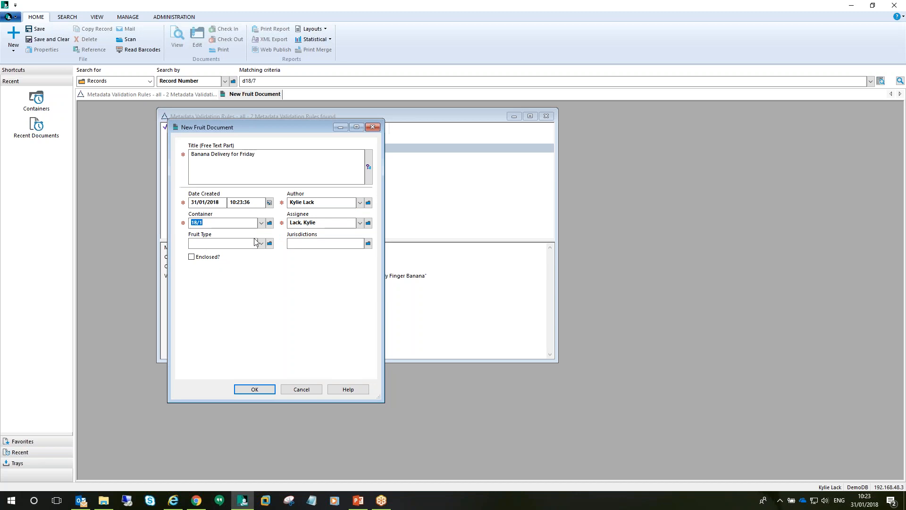
Step: Set the Fruit Type to Apple and try to save the banana document to test the validation rule
click(269, 244)
click(270, 244)
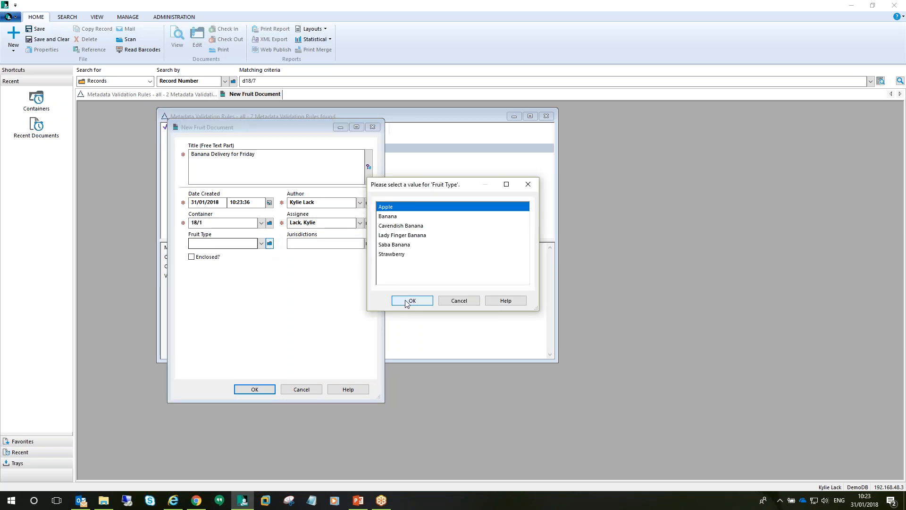
click(405, 300)
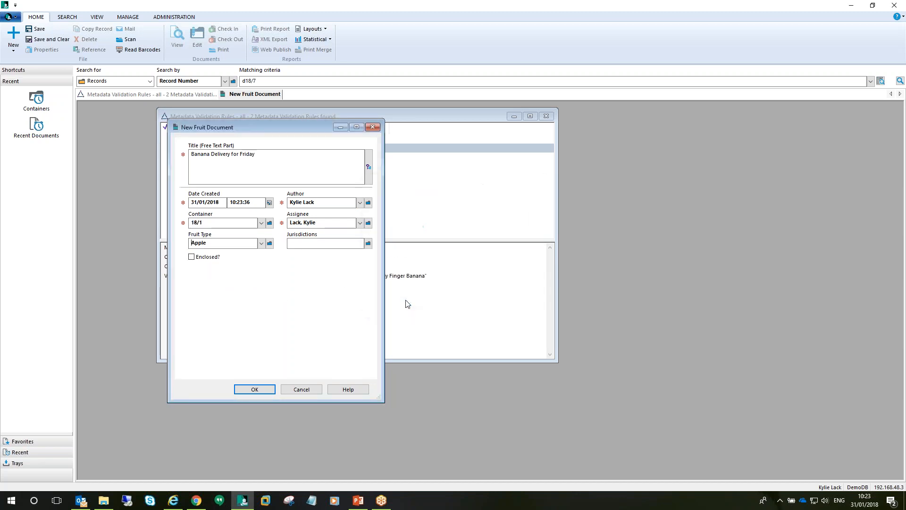
click(261, 388)
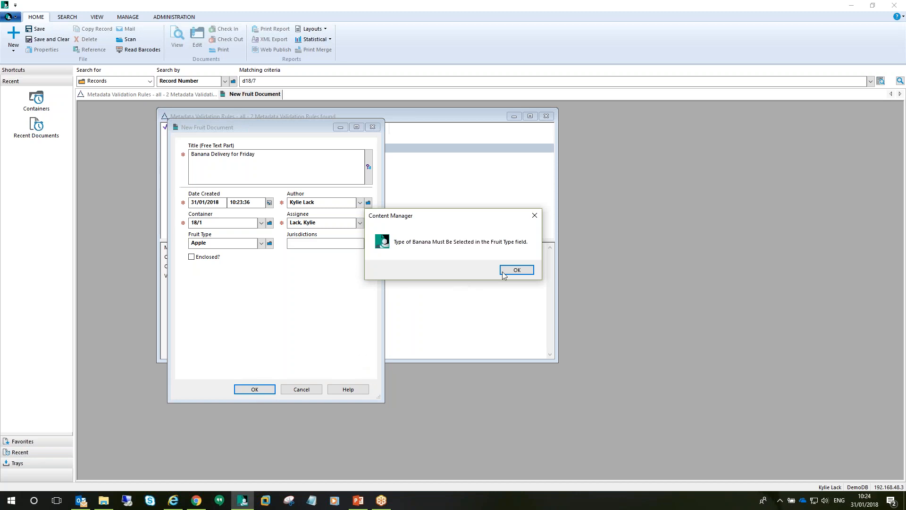
click(517, 270)
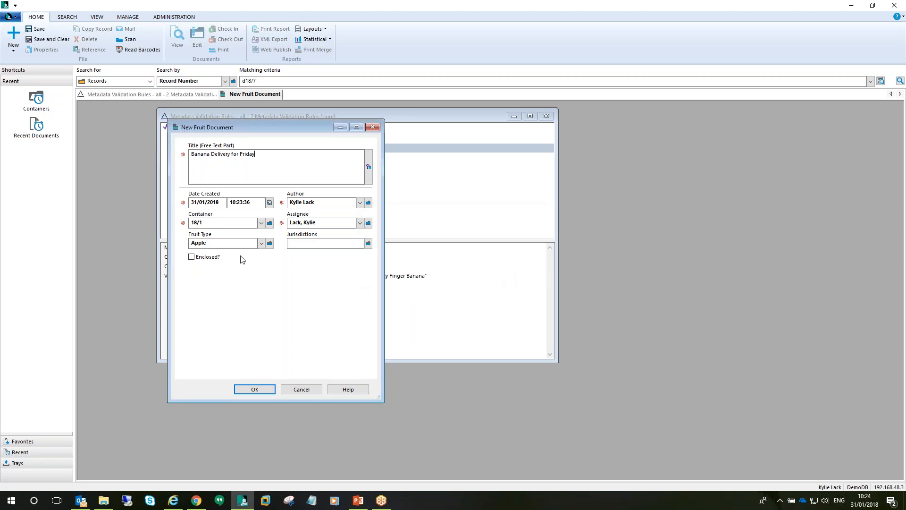
Step: Change the banana document's Fruit Type to Cavendish Banana and save the record
click(269, 243)
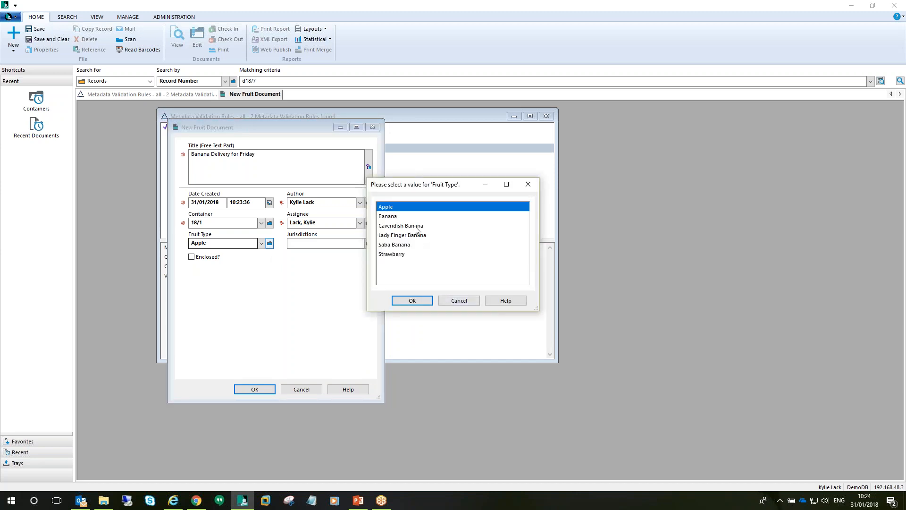
click(415, 226)
click(412, 301)
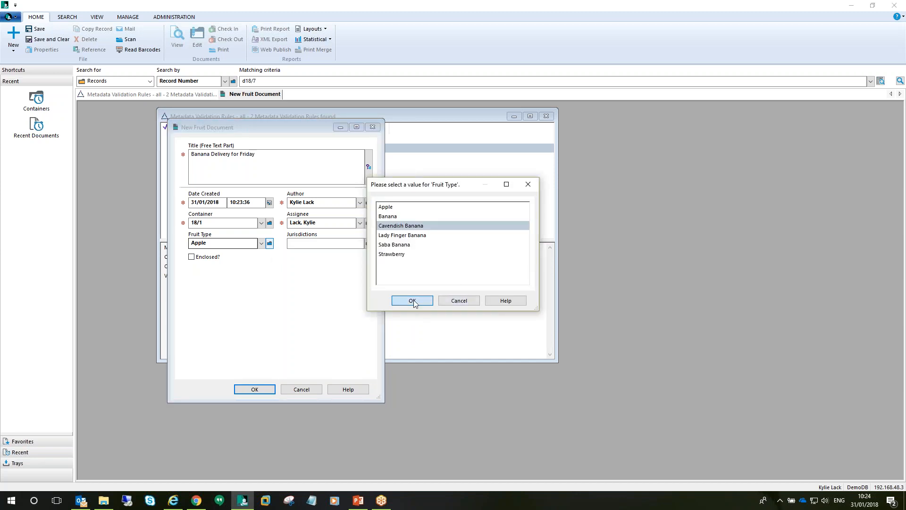
click(254, 389)
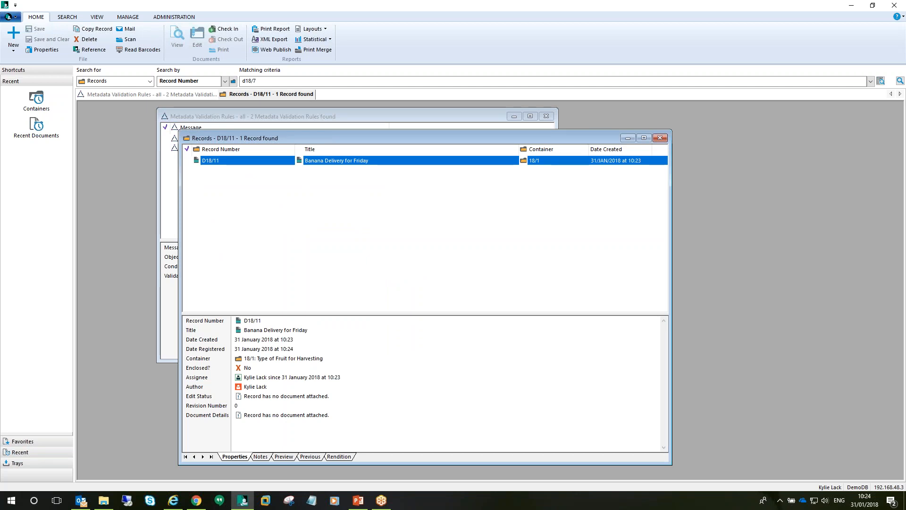
Step: Open the properties of the "Banana Delivery for Friday" record, clear its container and browse for a container record
right_click(417, 161)
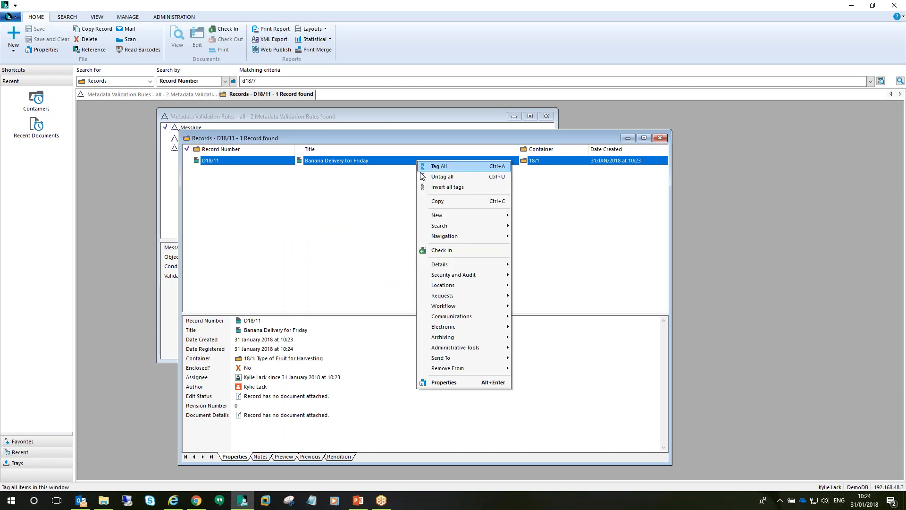
click(443, 383)
drag(375, 121, 403, 114)
double_click(317, 228)
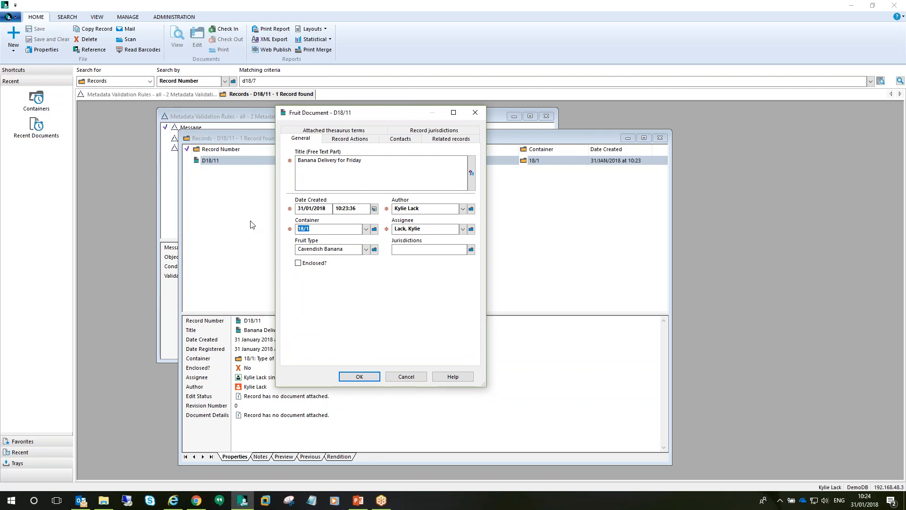
key(BackSpace)
click(375, 228)
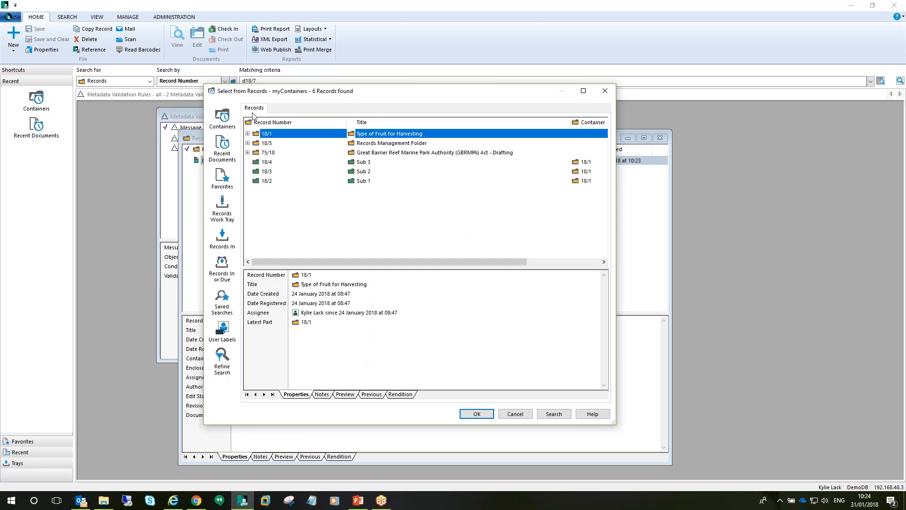
Step: Look through the Favorites, Records Work Tray and Saved Searches shortcuts in the container record picker
click(224, 177)
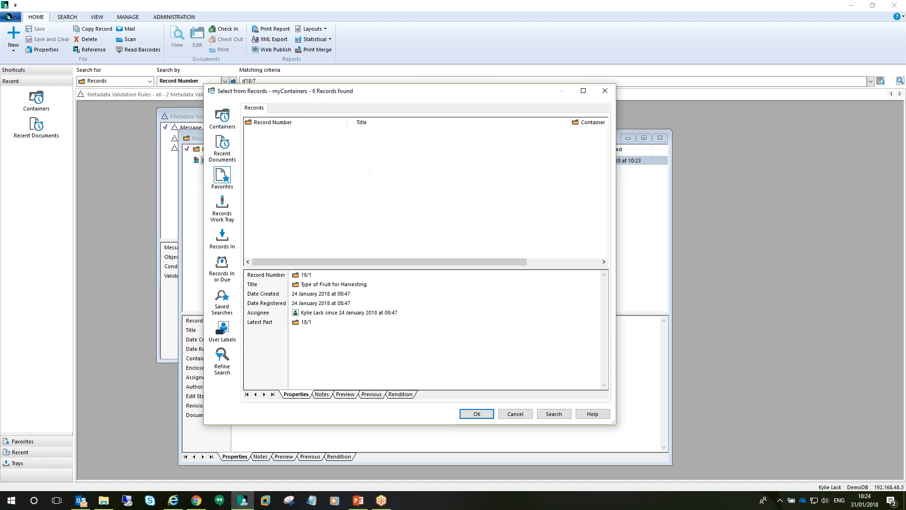
click(221, 207)
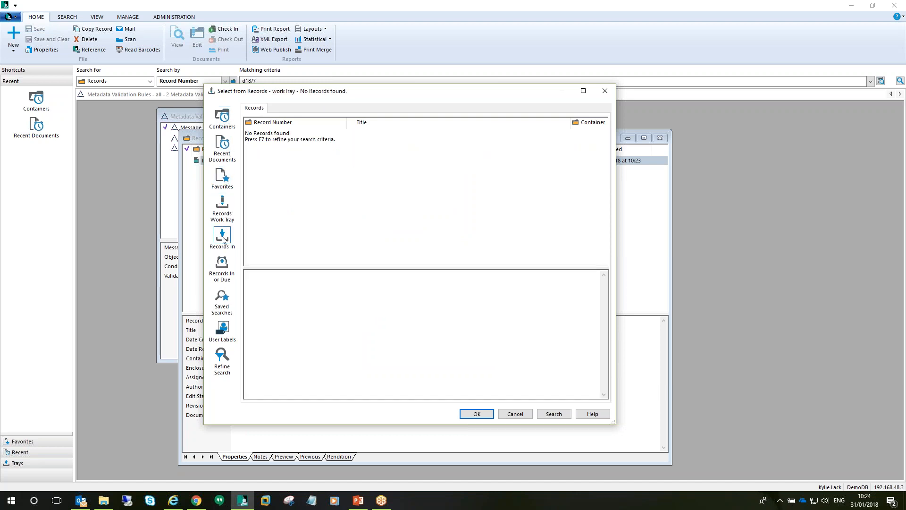
click(222, 301)
drag(350, 195, 325, 119)
click(516, 393)
Step: View the record search options available from the container picker, then close the record's properties without saving changes
click(555, 414)
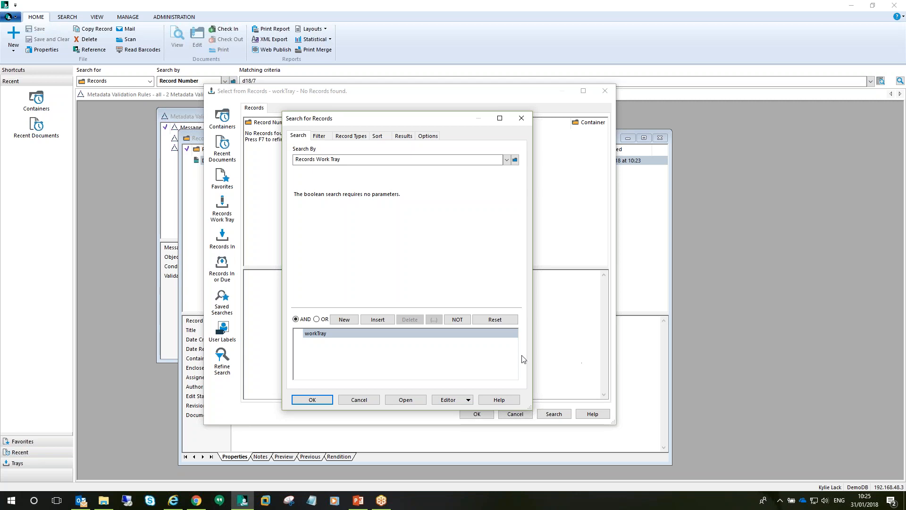
click(372, 399)
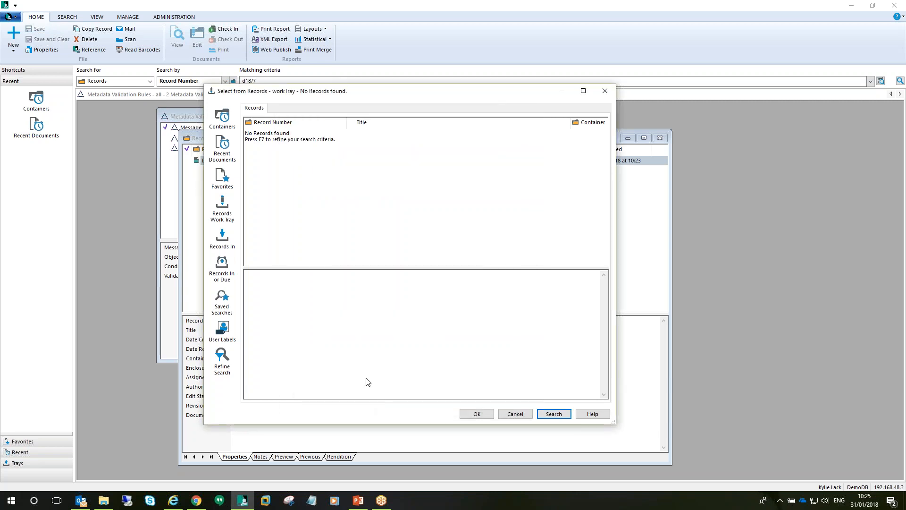
click(510, 416)
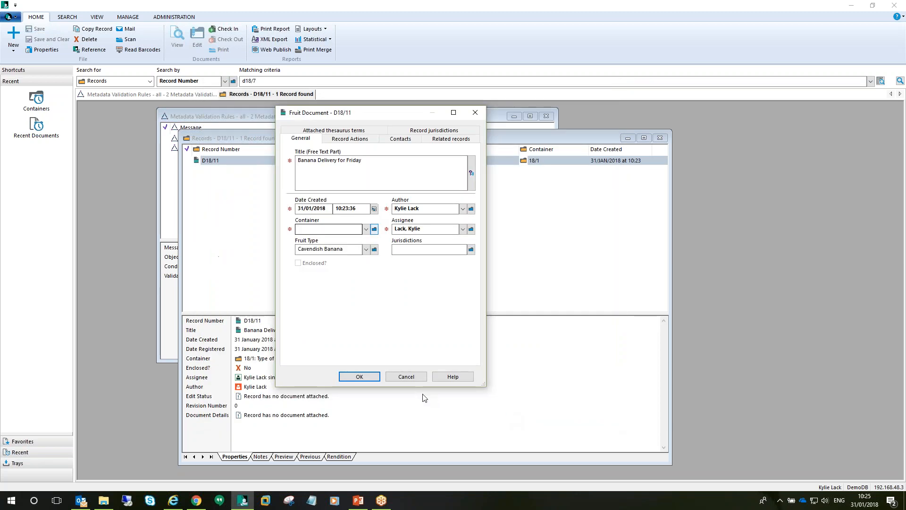
click(406, 376)
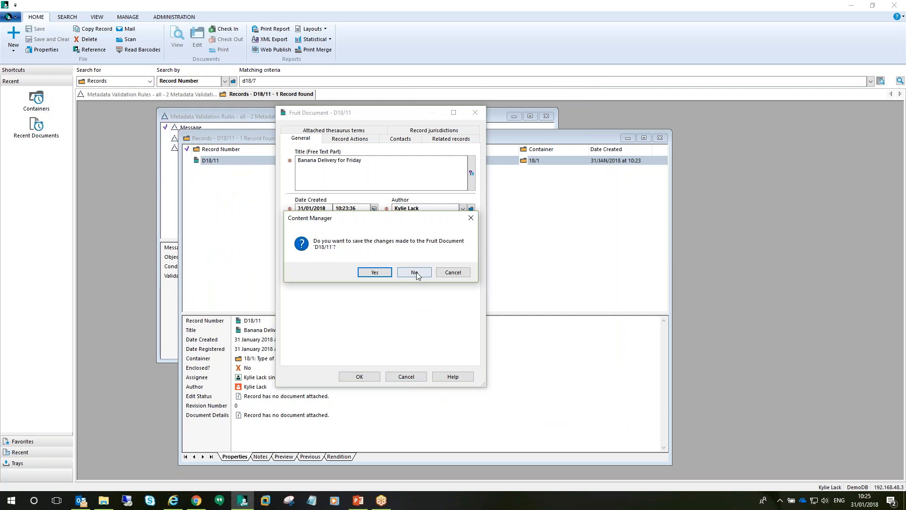
click(416, 274)
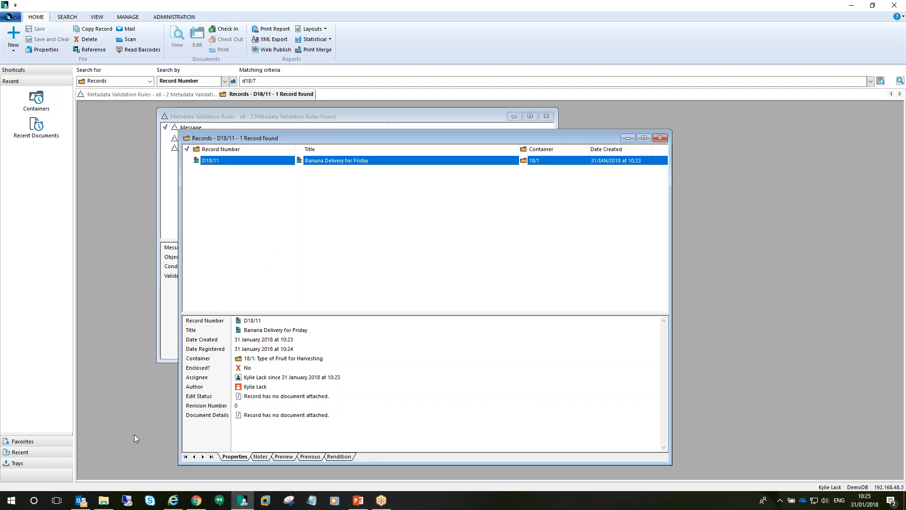
Step: Switch to Word, create a blank document and enter the text "Test Document"
click(11, 501)
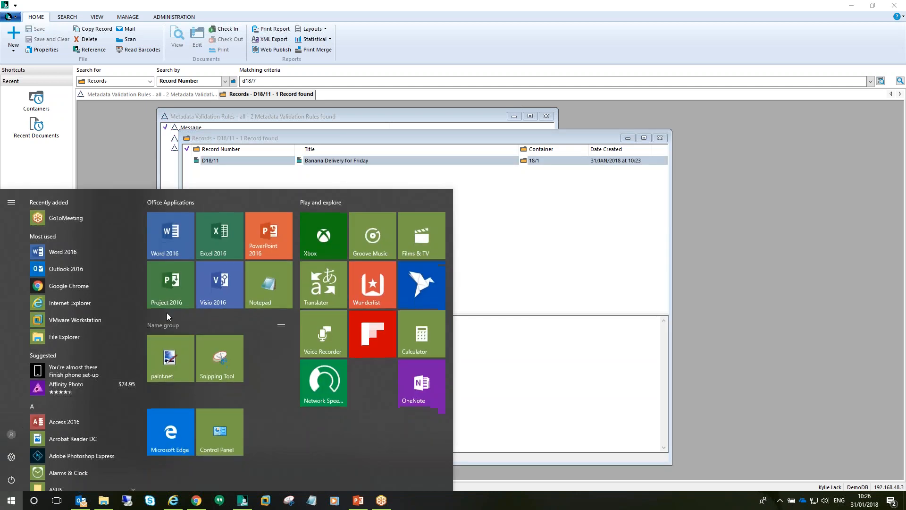
click(171, 245)
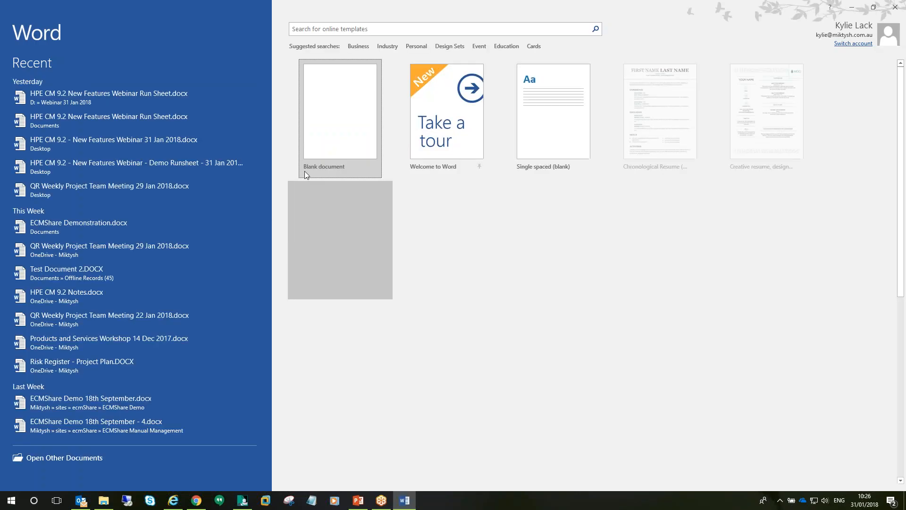
click(305, 171)
text(Te)
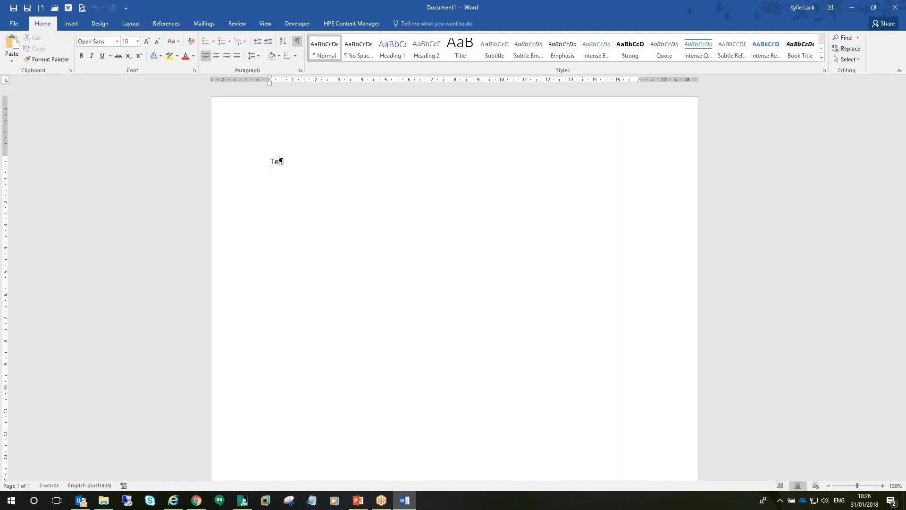
text(st Document)
click(384, 7)
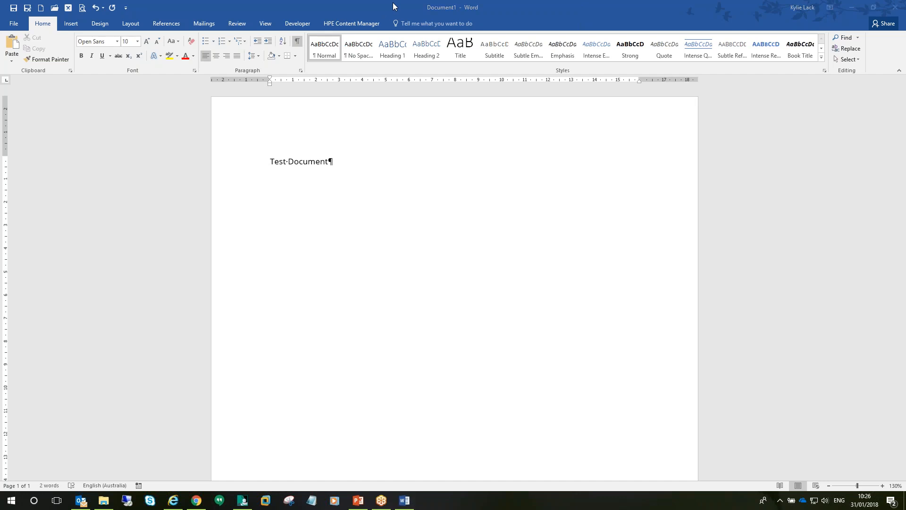
Step: Review the file types and record types offered for saving the document into HPE Content Manager, then cancel the check-in
click(349, 23)
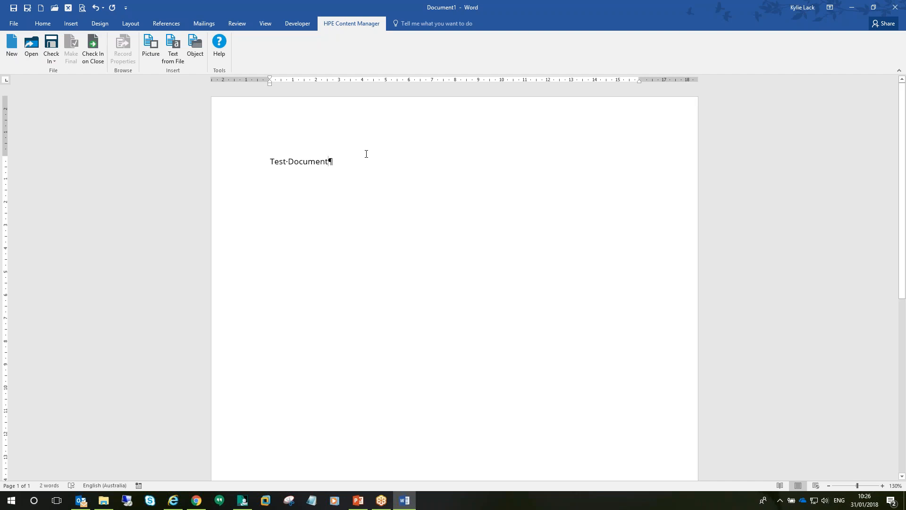
click(18, 21)
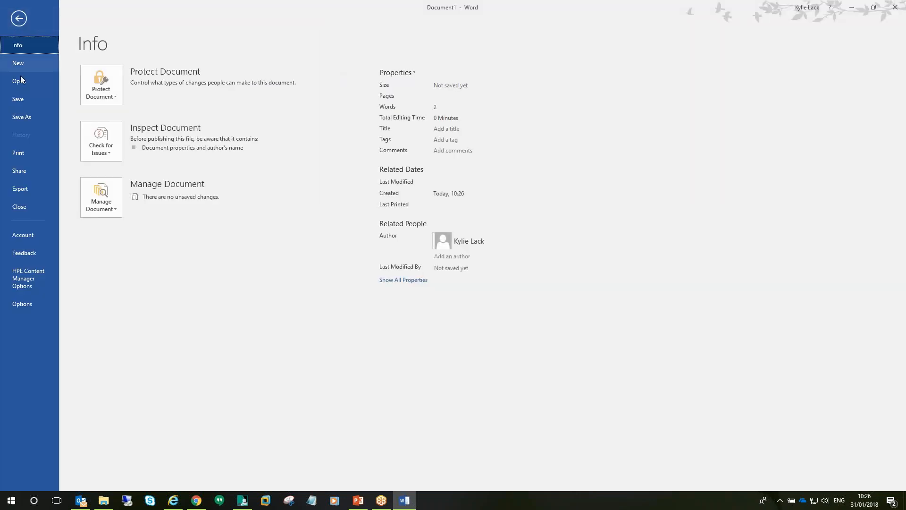
click(22, 98)
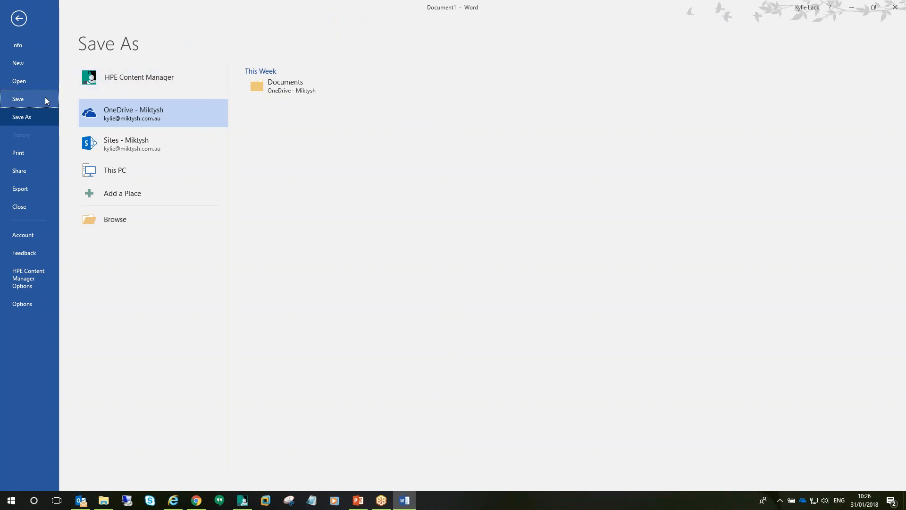
click(117, 83)
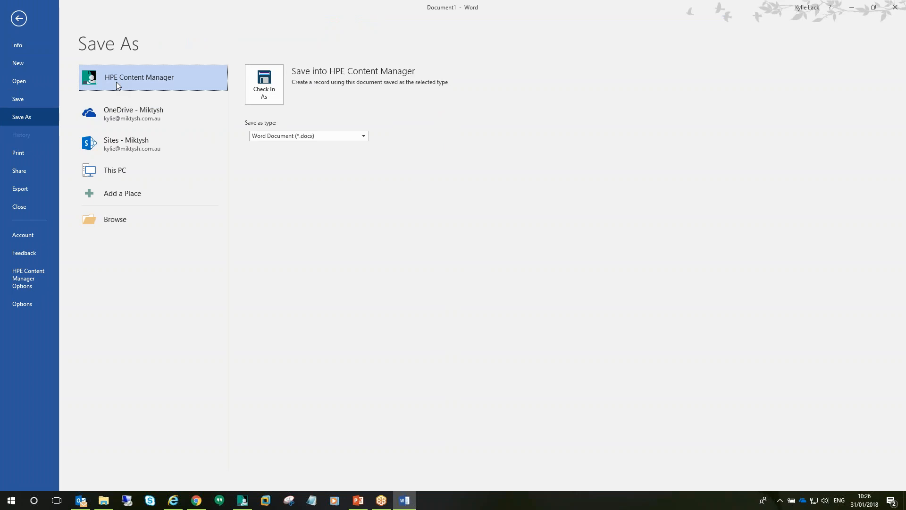
click(364, 136)
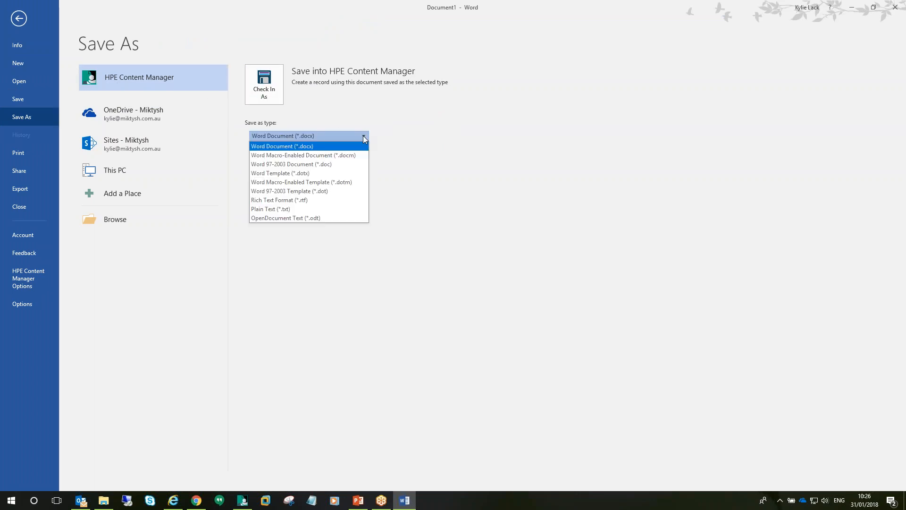
click(364, 138)
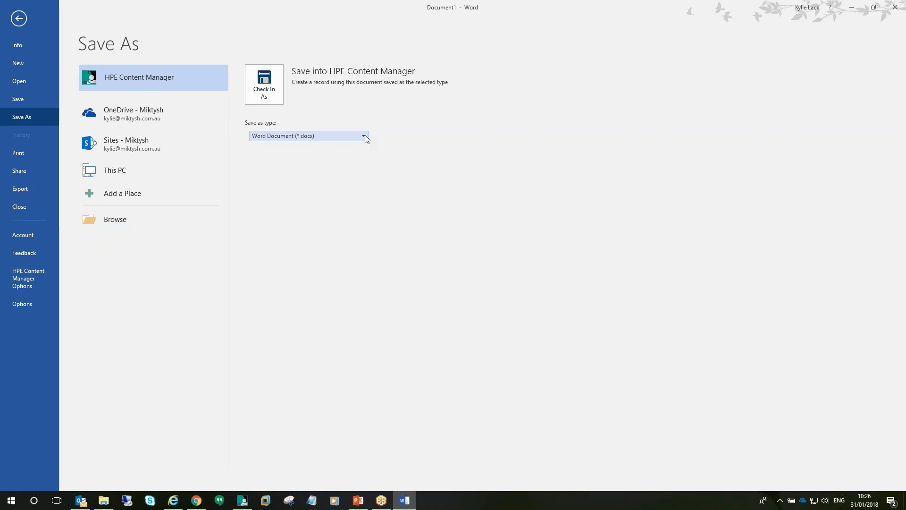
click(260, 95)
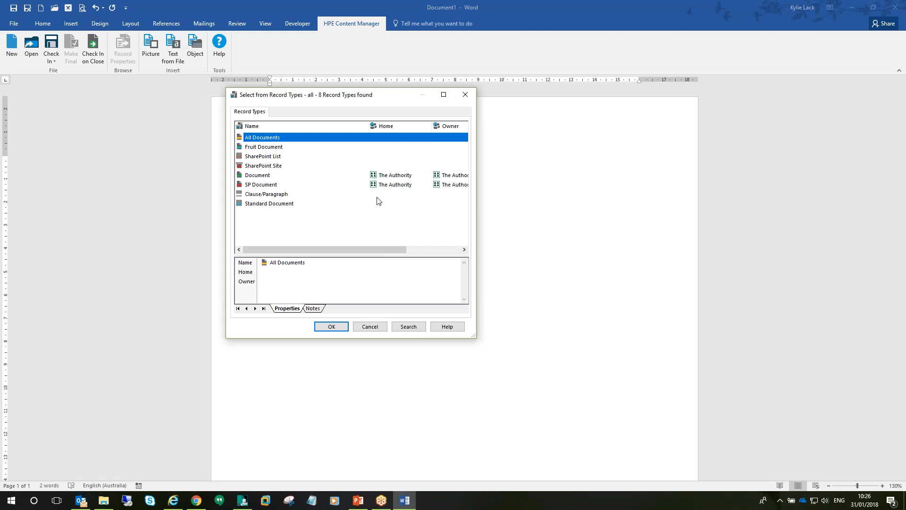
click(377, 328)
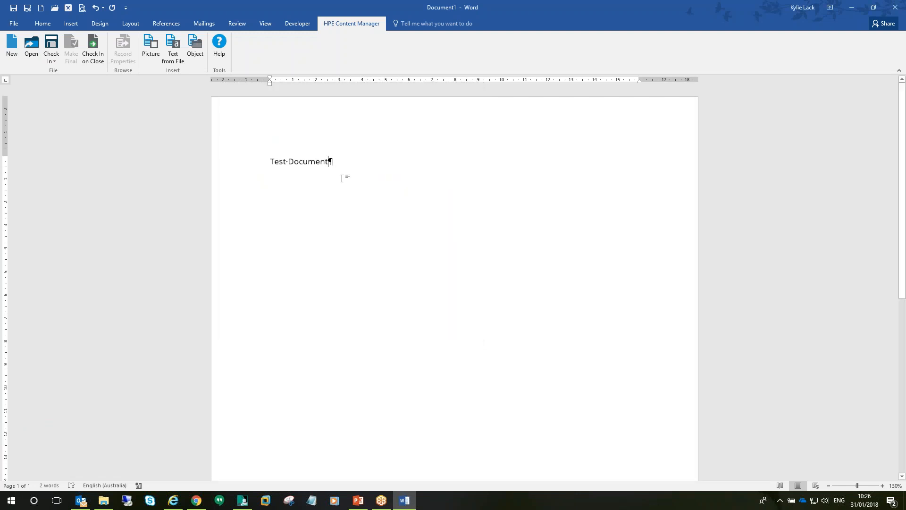
Step: Enable a default record type in the HPE Content Manager integration options and set it to All Documents
click(14, 23)
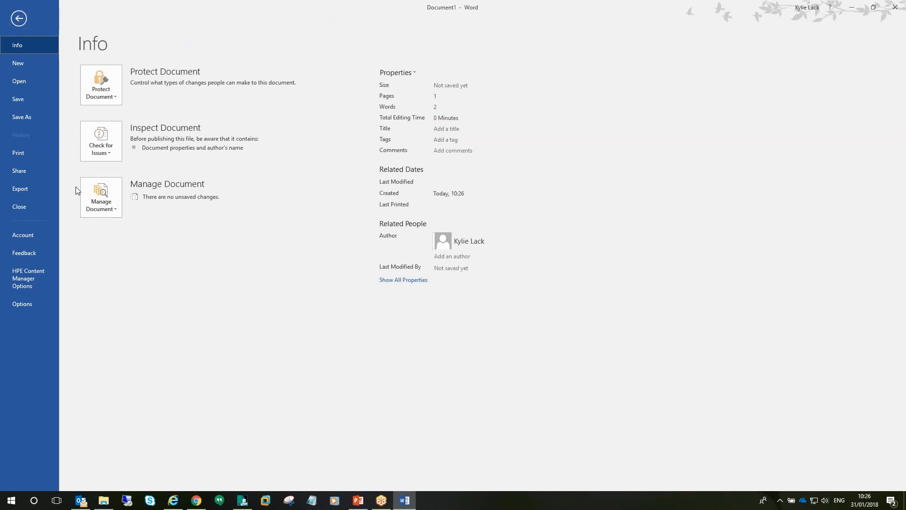
click(19, 23)
click(18, 24)
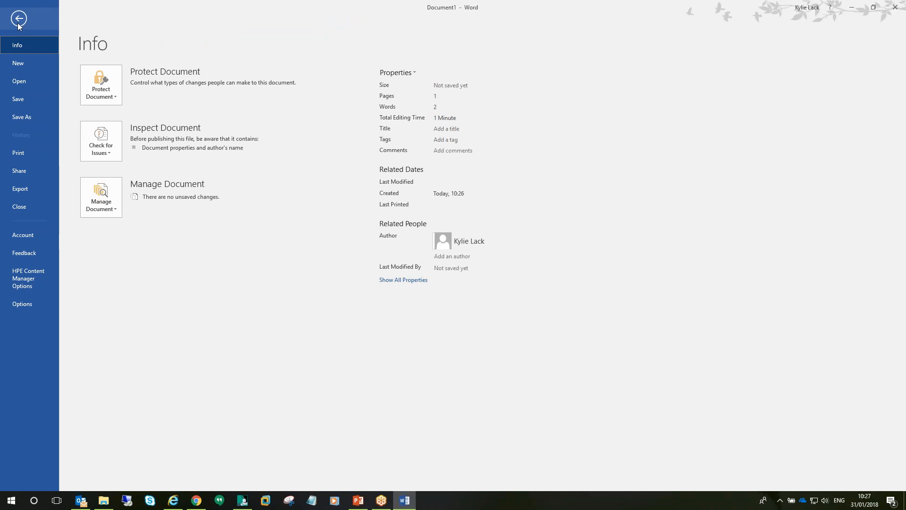
click(46, 281)
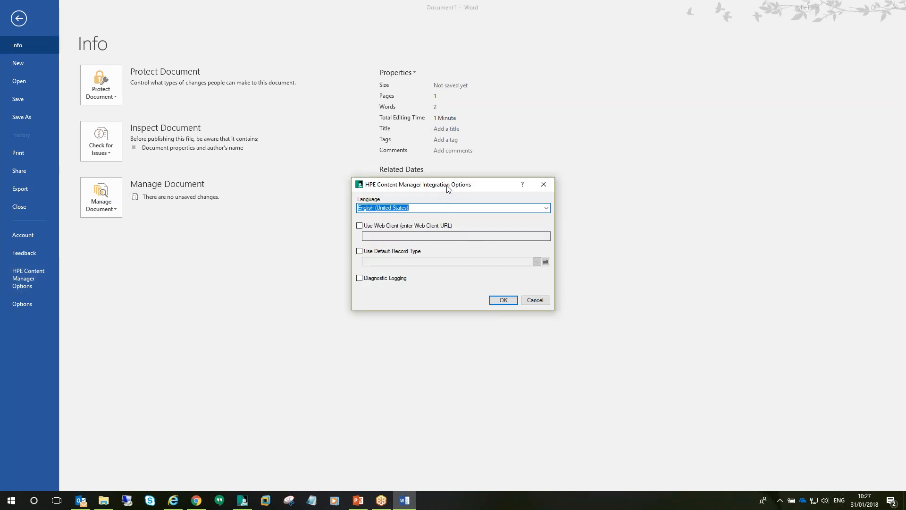
drag(449, 189, 424, 166)
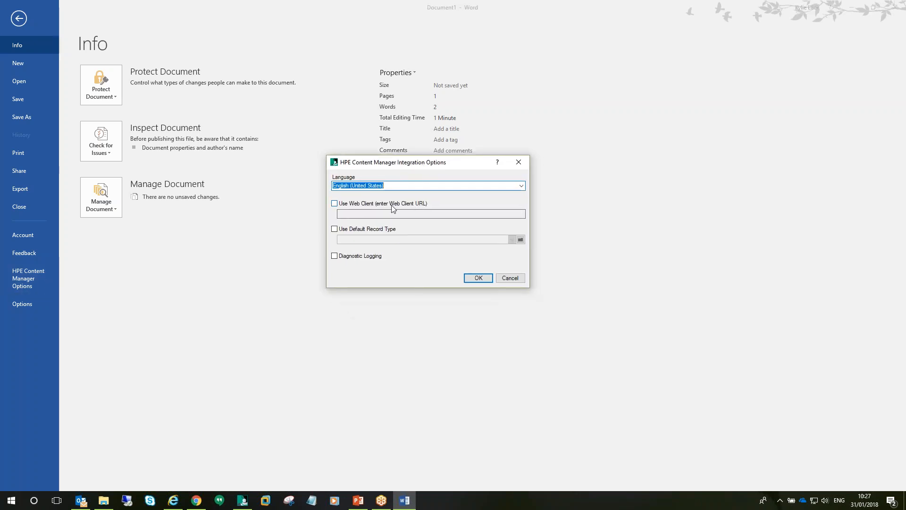
click(378, 231)
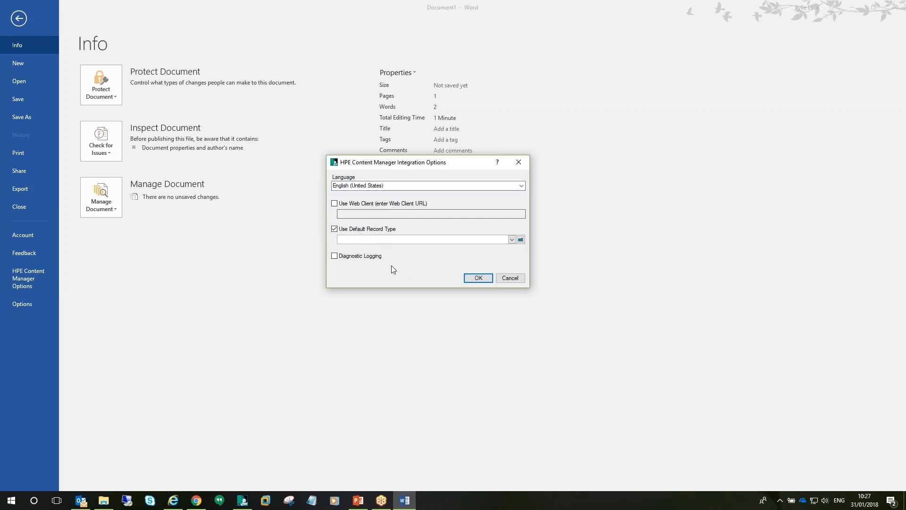
click(520, 239)
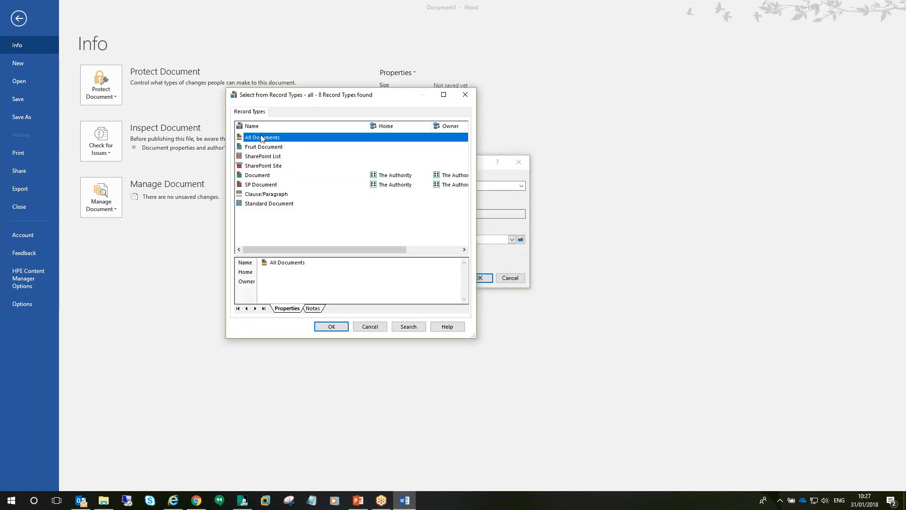
click(331, 328)
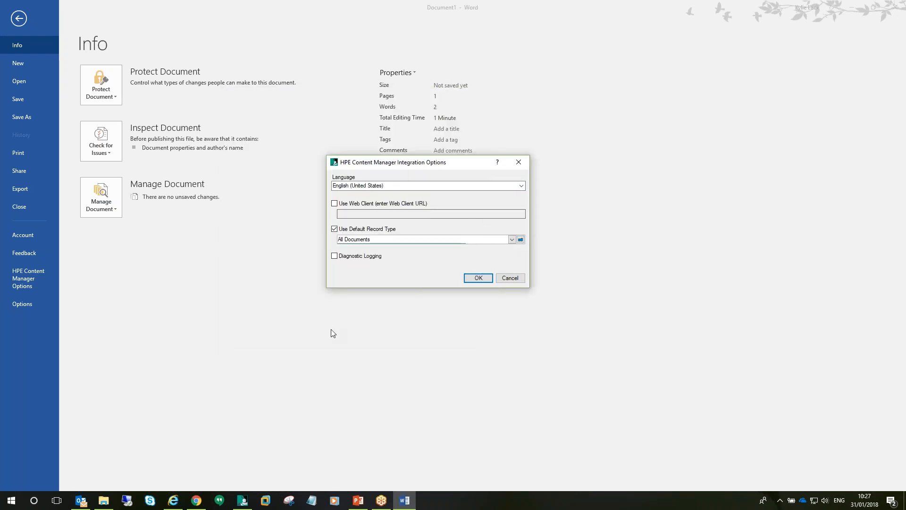
click(478, 278)
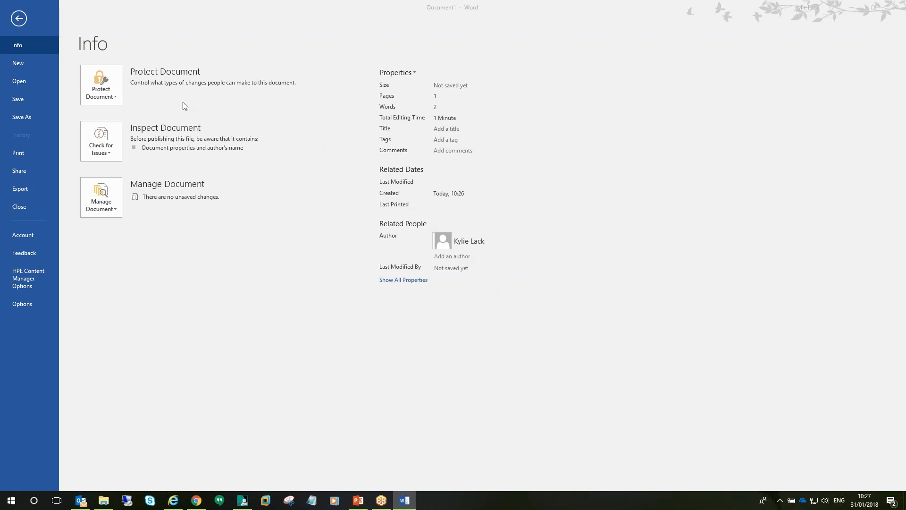
Step: Start checking the document into HPE Content Manager to view the All Documents record form, then close it without saving
click(19, 98)
click(102, 83)
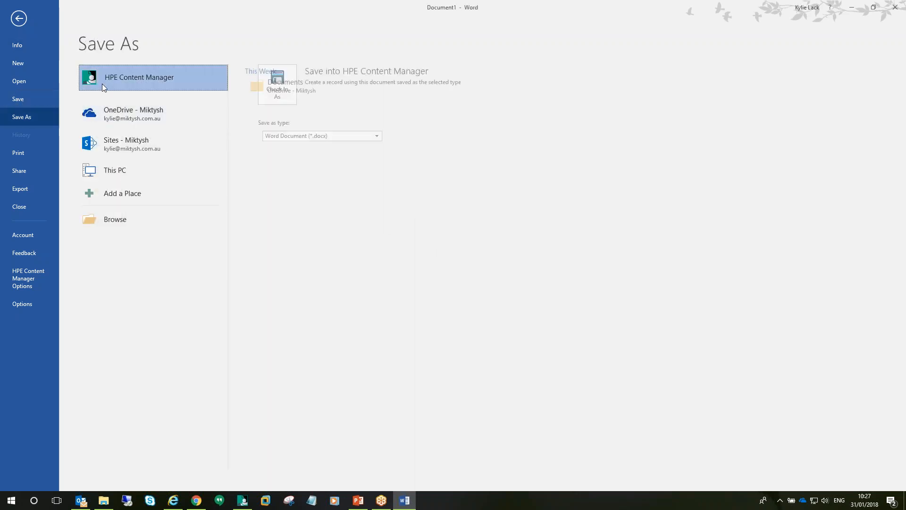
click(277, 95)
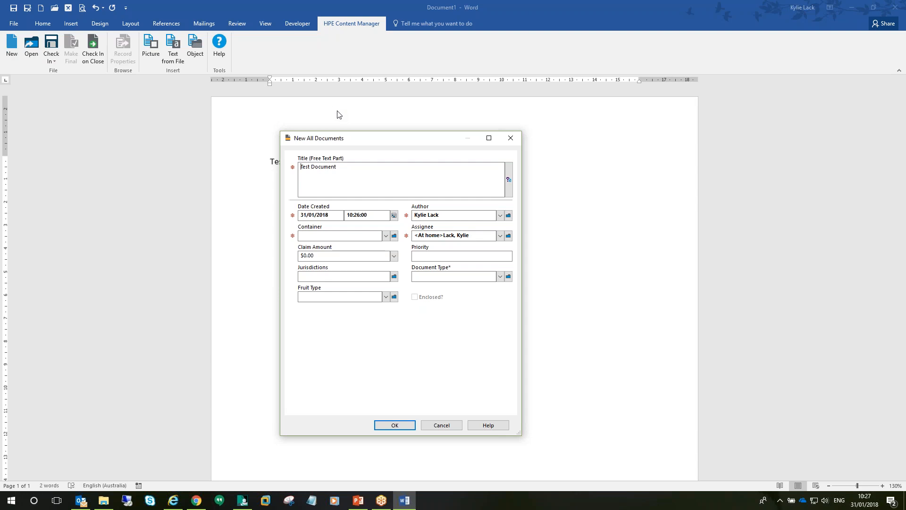
click(447, 426)
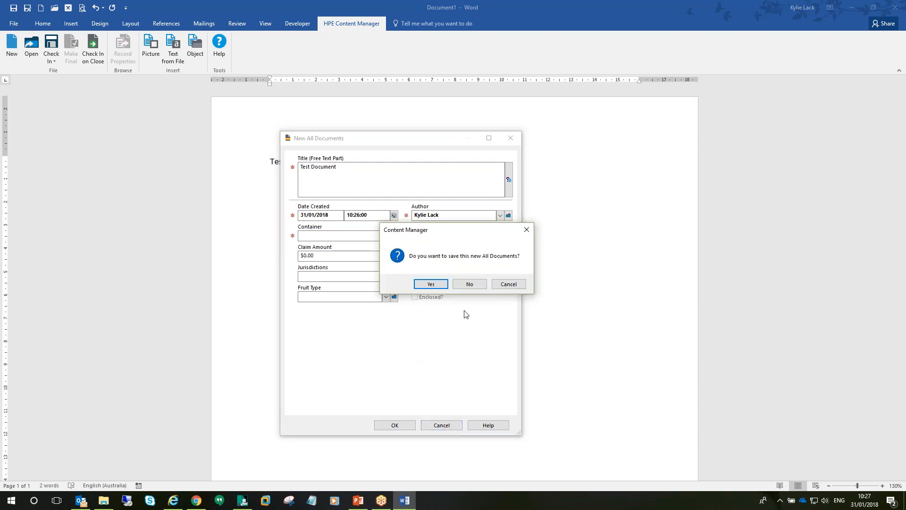
click(470, 283)
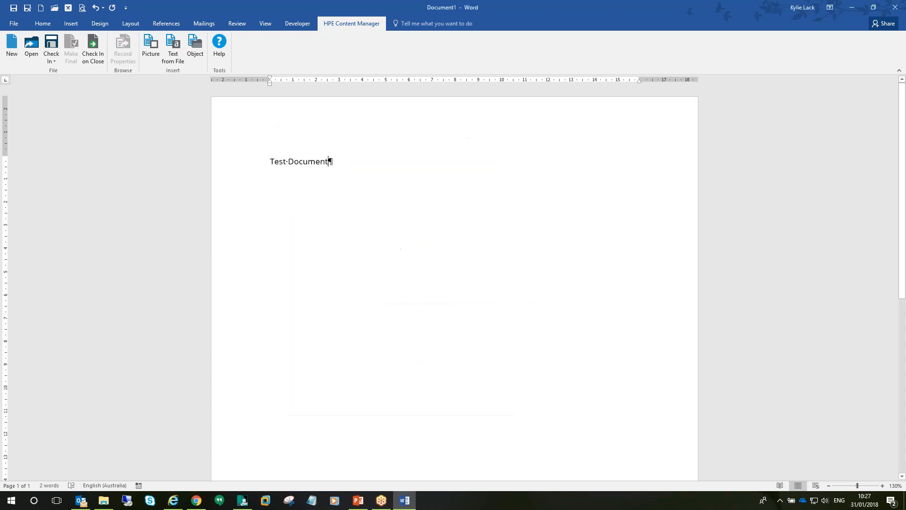
Step: Switch to Outlook, open the main mailbox's Inbox and display the HPE Content Manager check in styles
click(81, 500)
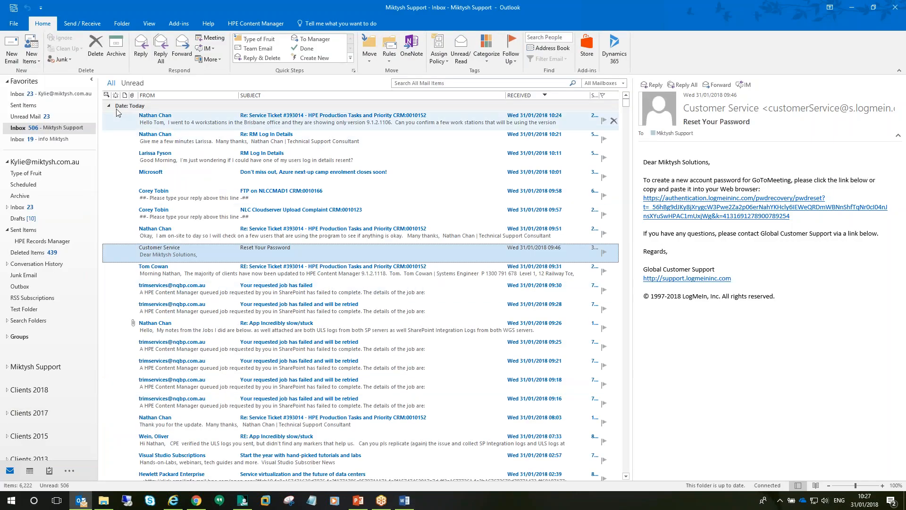
click(37, 94)
click(259, 23)
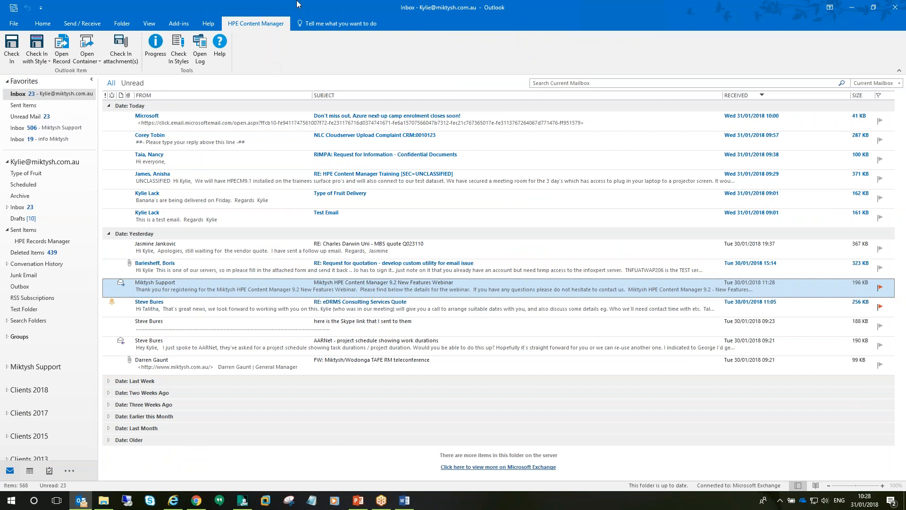
click(184, 49)
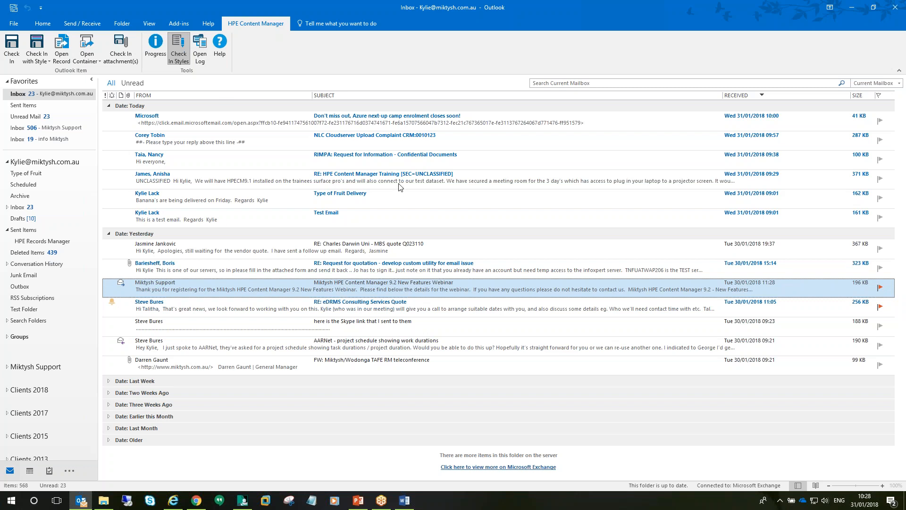
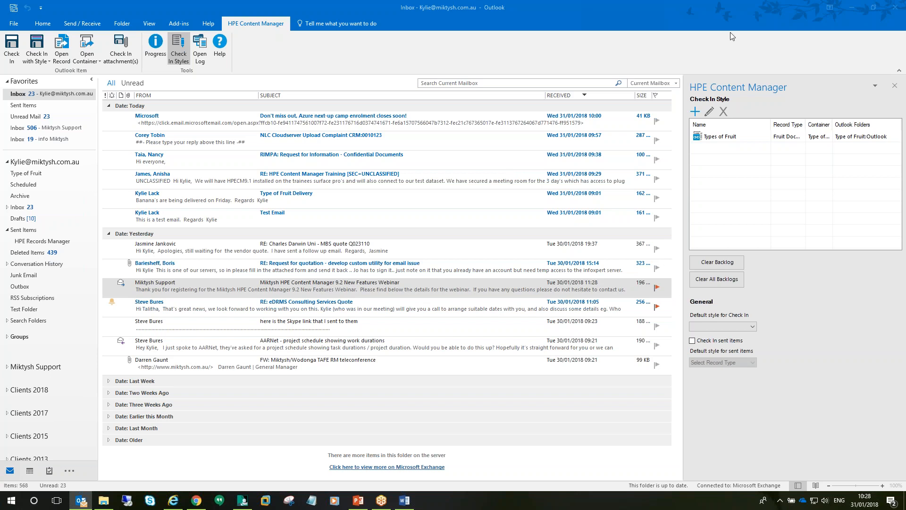
click(738, 42)
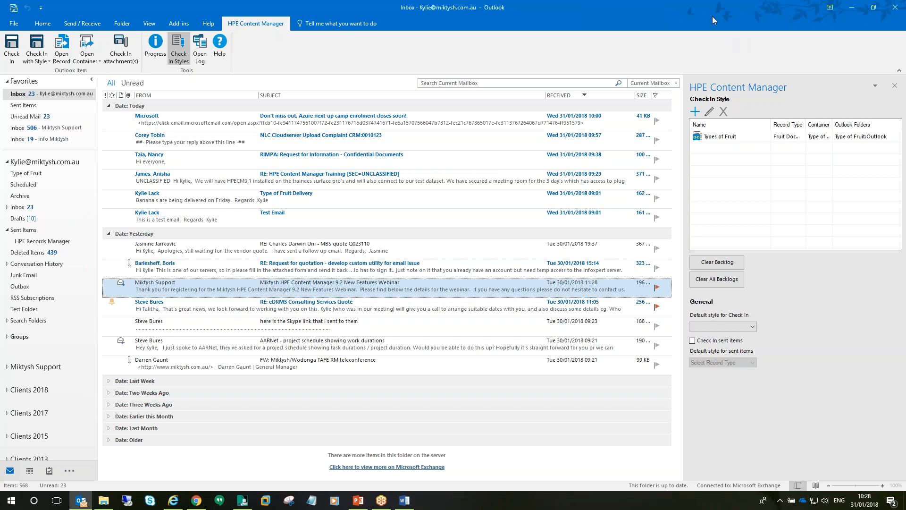
Step: Edit the Types of Fruit check in style to link the Inbox folder to it, then cancel the changes
click(729, 140)
click(709, 113)
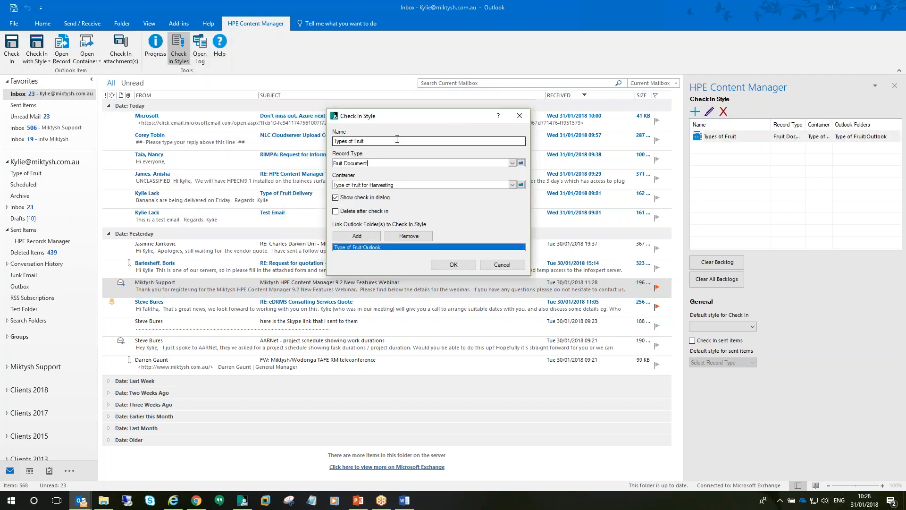
click(401, 163)
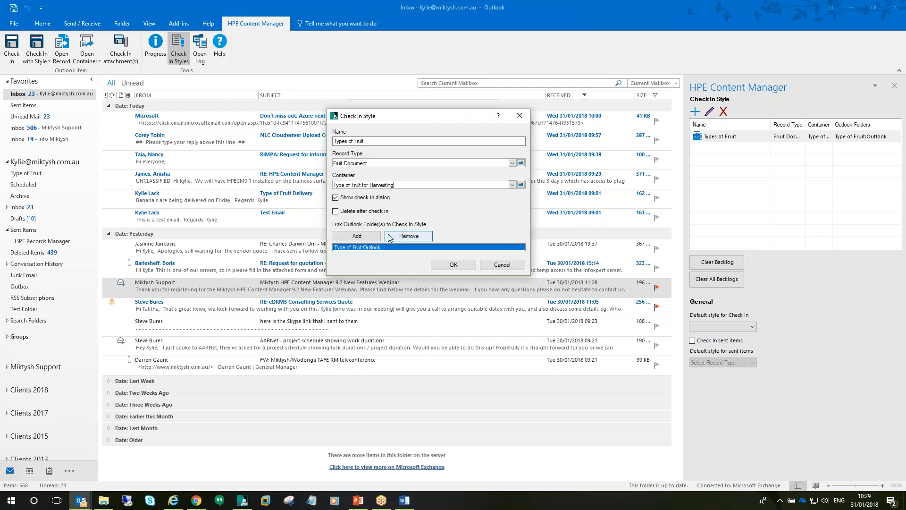
click(368, 237)
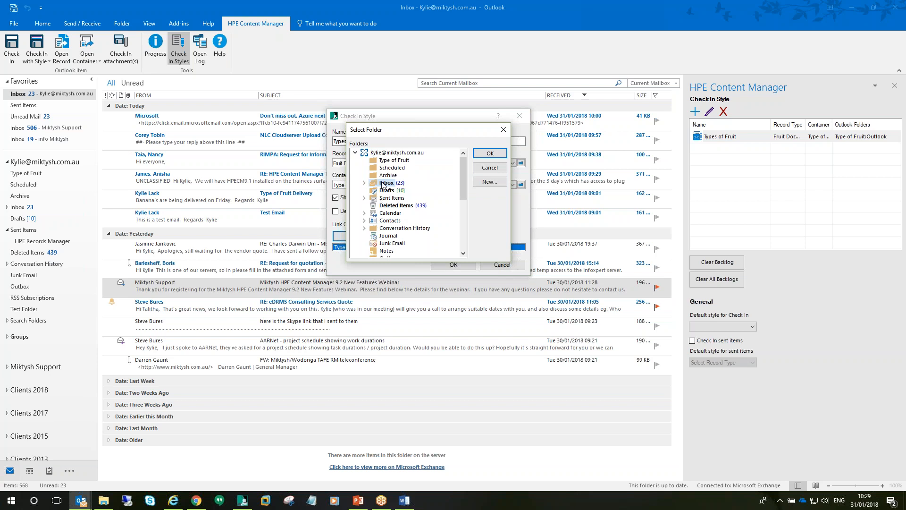
click(479, 156)
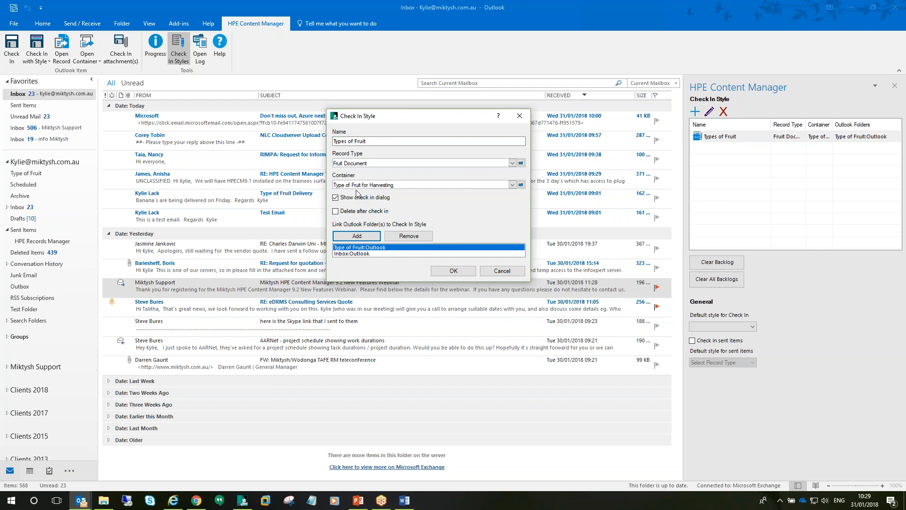
click(502, 271)
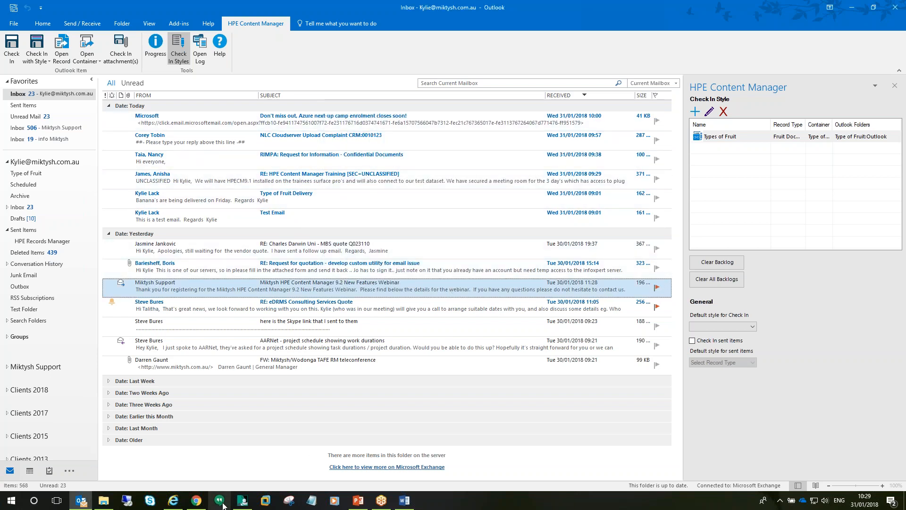
Step: Switch to HPE Content Manager, dismiss the meeting notification and close the record and metadata validation rules result windows
click(243, 500)
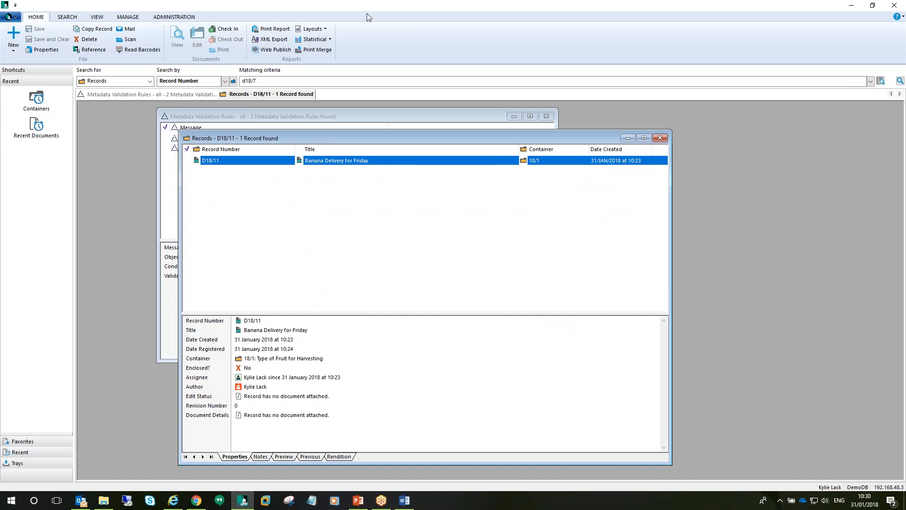
click(501, 11)
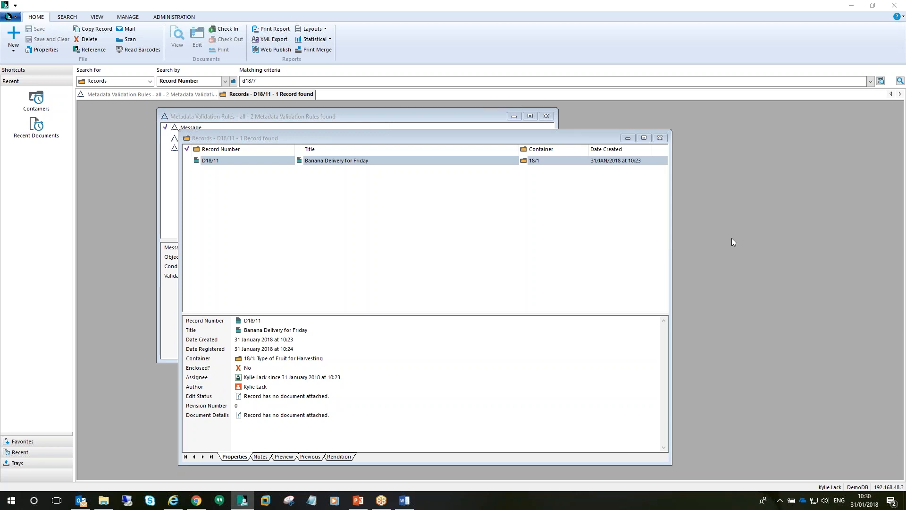
click(444, 250)
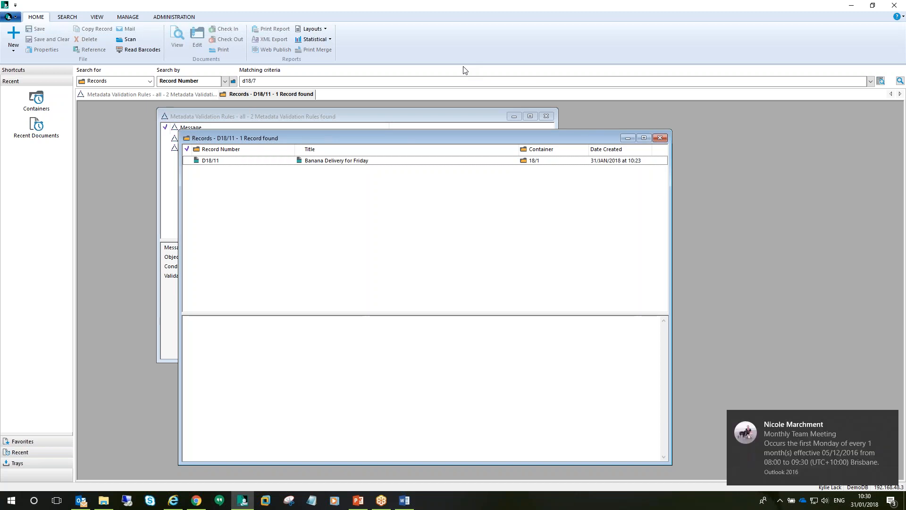
click(891, 424)
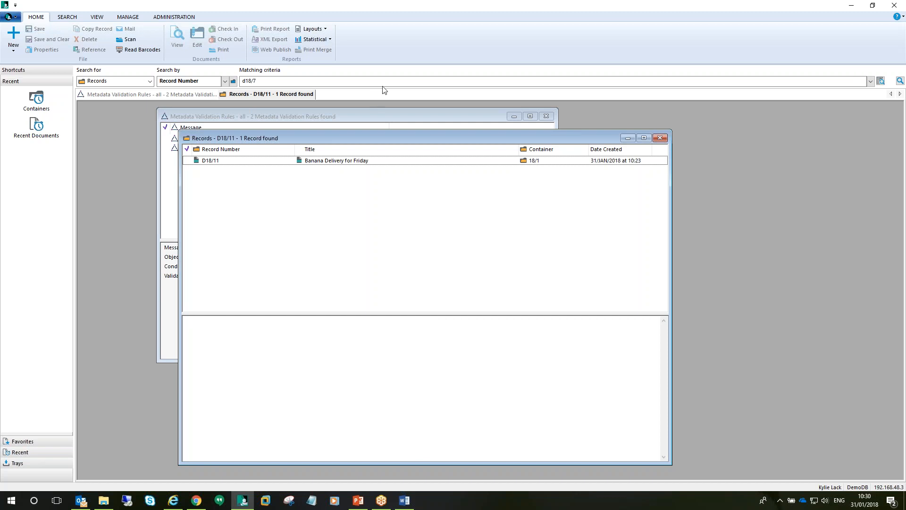
click(703, 8)
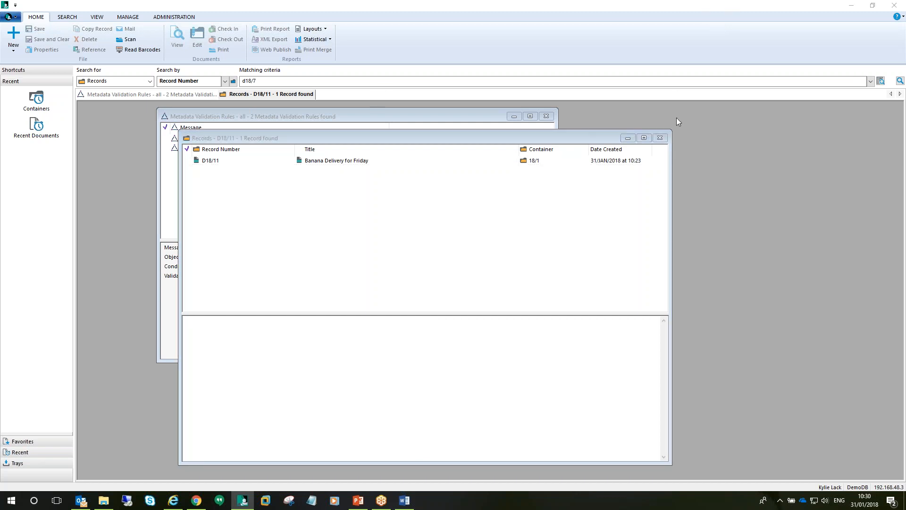
click(661, 138)
click(549, 116)
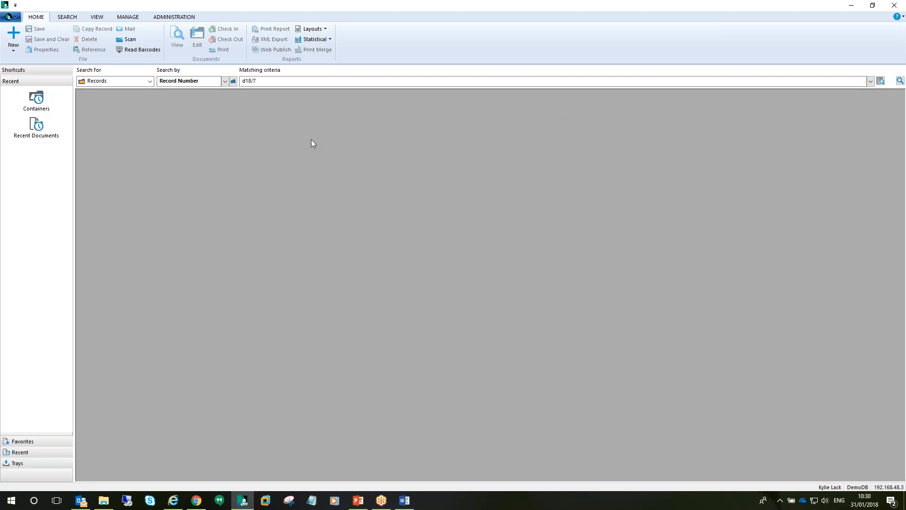
Step: Start a location search and choose User Type as the search method from the alphabetical list of methods
click(67, 17)
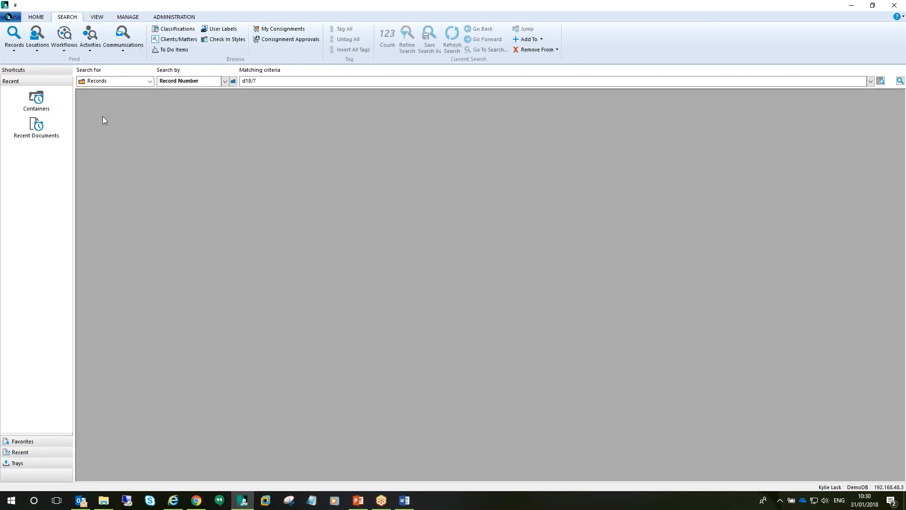
click(37, 36)
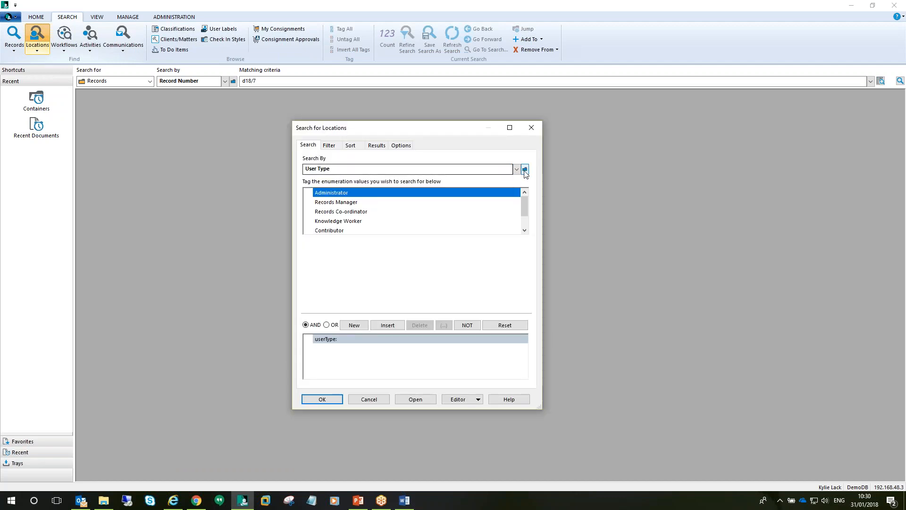
click(525, 170)
click(388, 166)
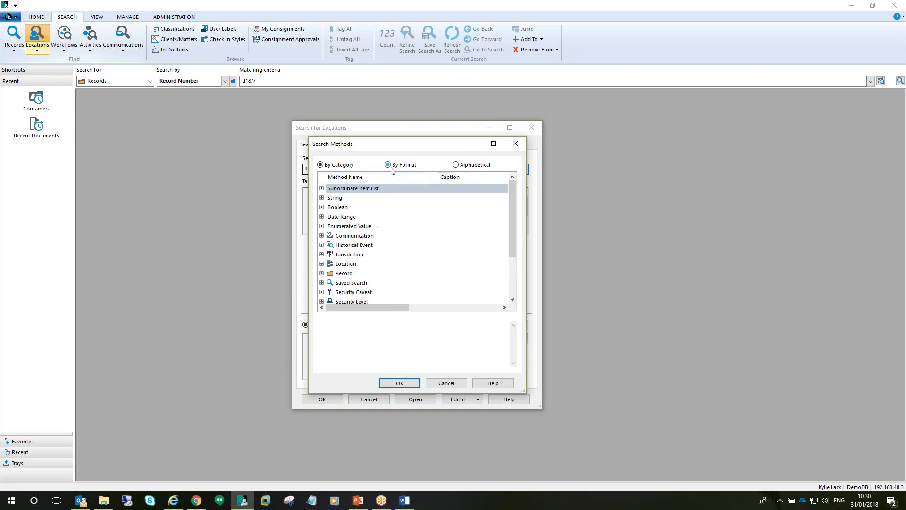
click(467, 167)
click(464, 178)
click(508, 197)
scroll(513, 230, down, 15)
click(446, 283)
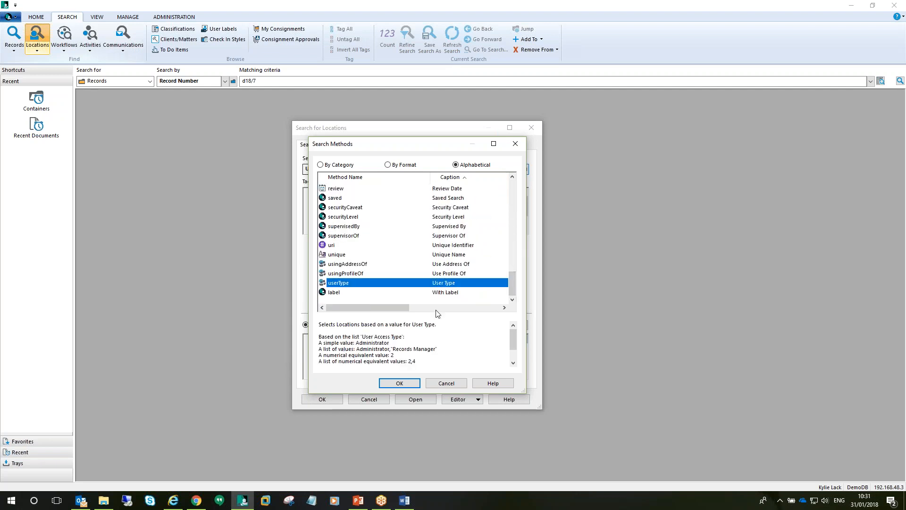
click(400, 383)
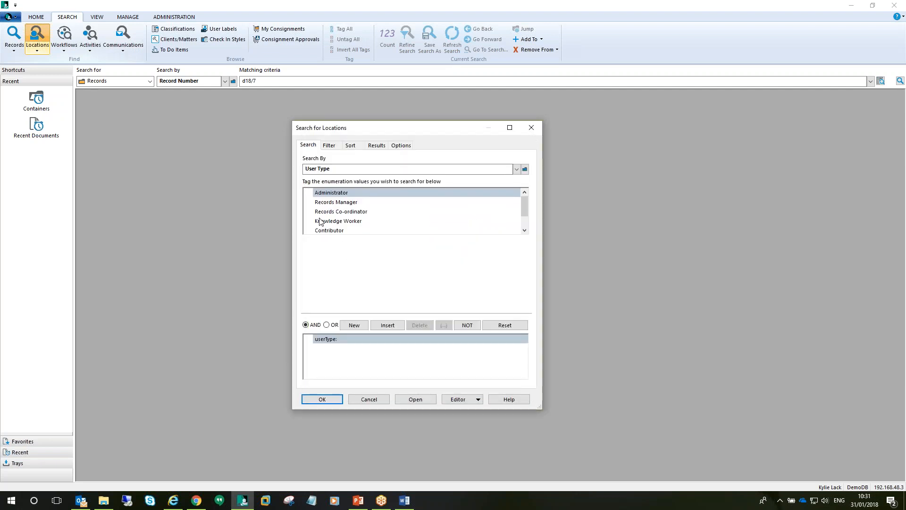
Step: Search for locations with the Records Manager user type, then close the results window
click(310, 202)
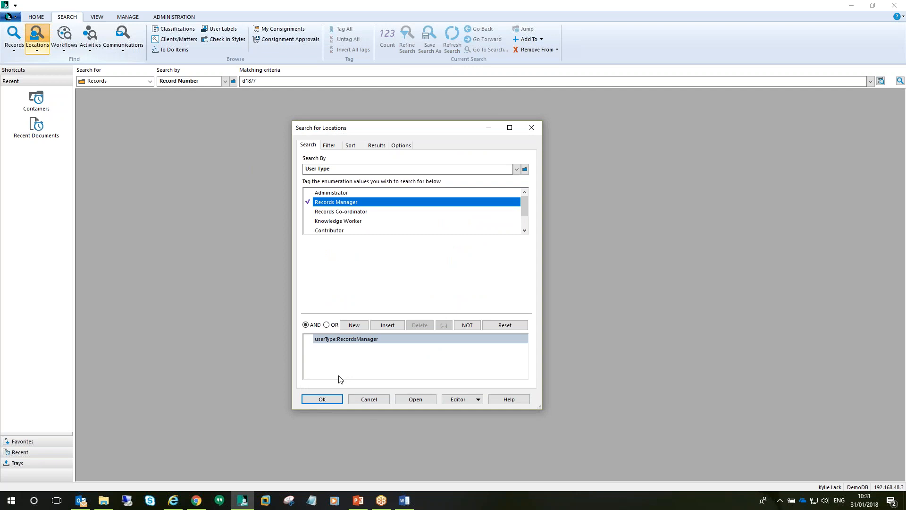
click(326, 402)
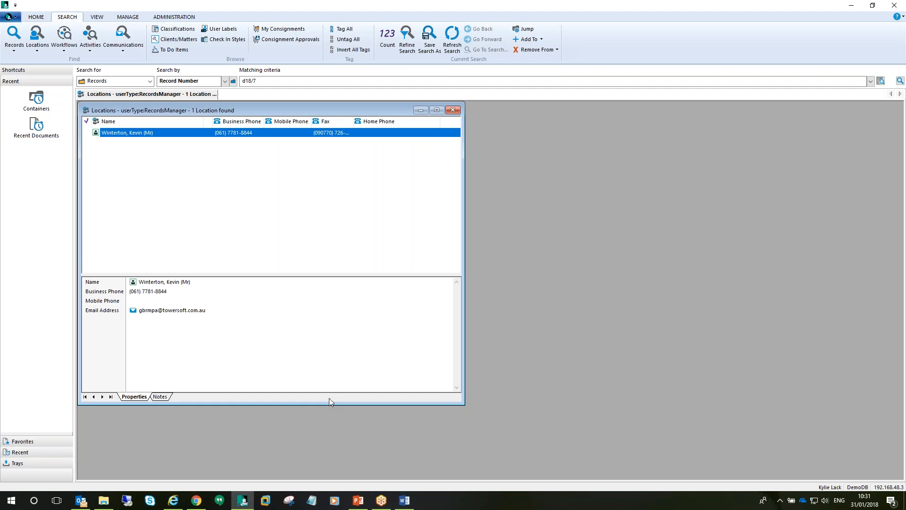
click(452, 111)
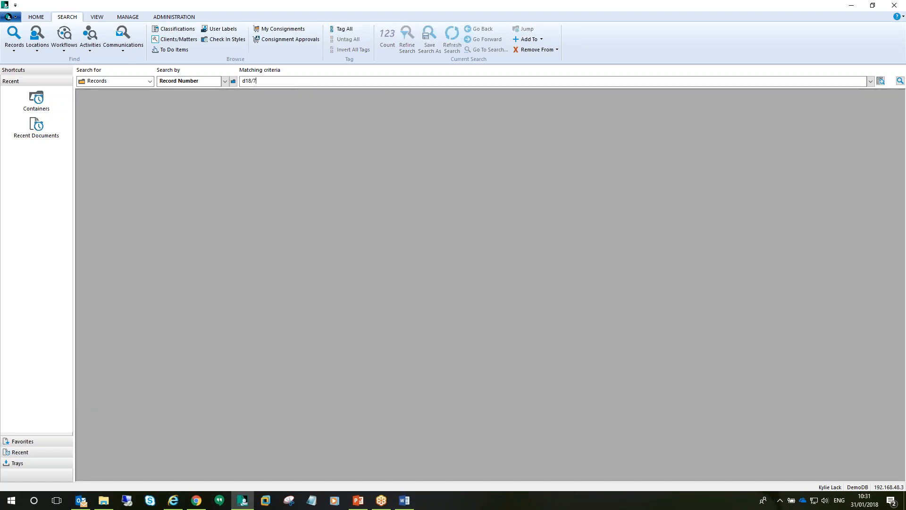
Step: Find the record numbered d18/7 and open its security and access policy
text(d18/7)
key(Return)
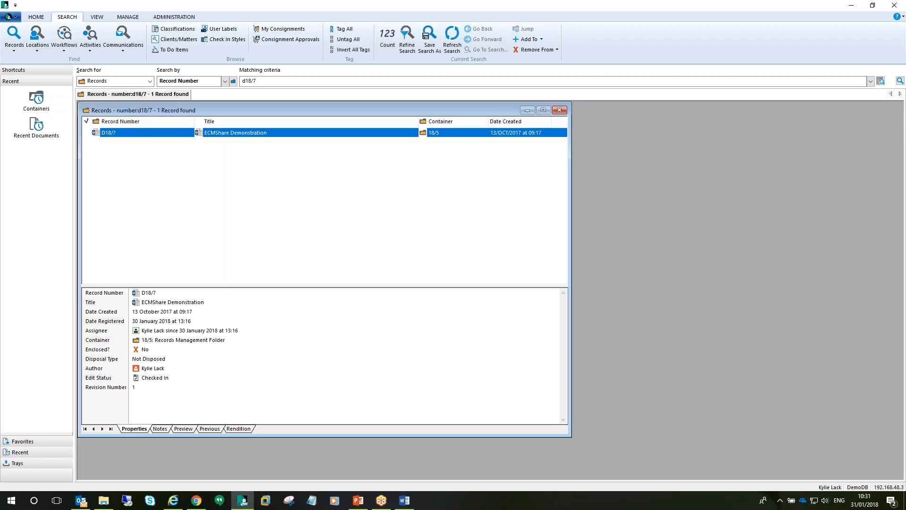
right_click(264, 132)
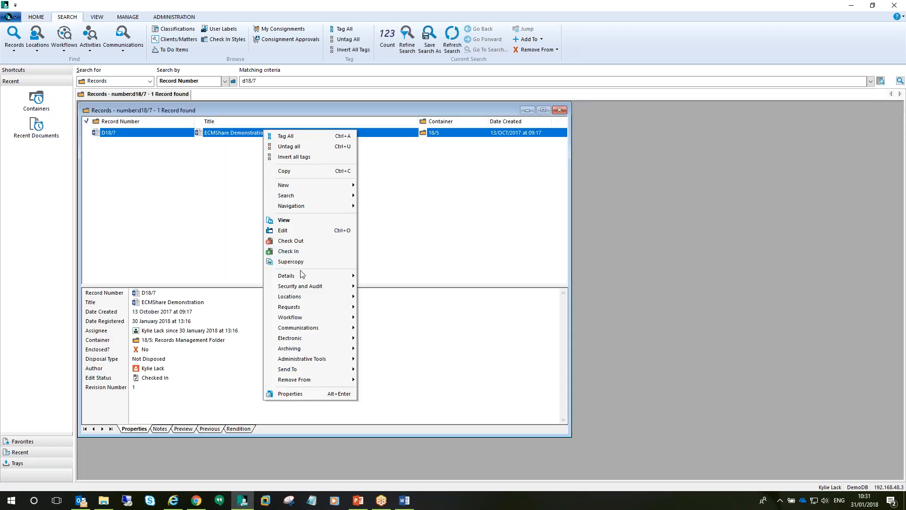
mouse_move(315, 286)
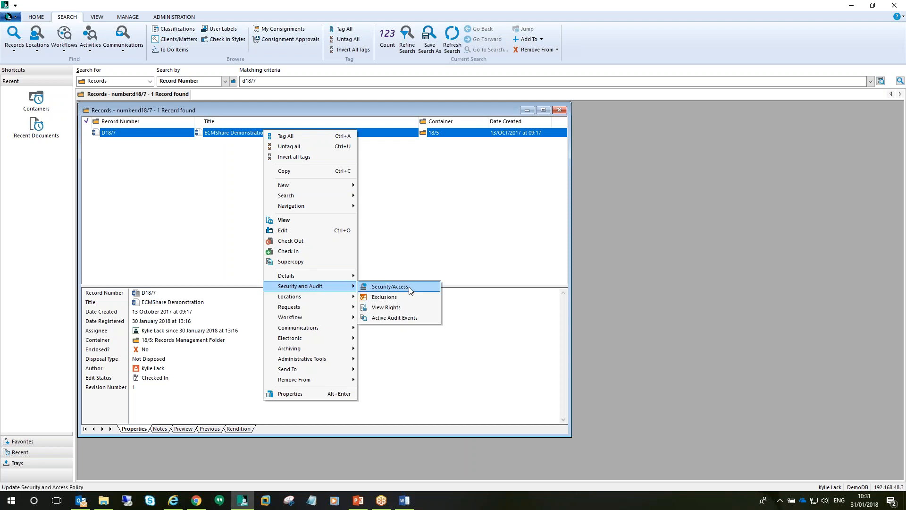
click(409, 287)
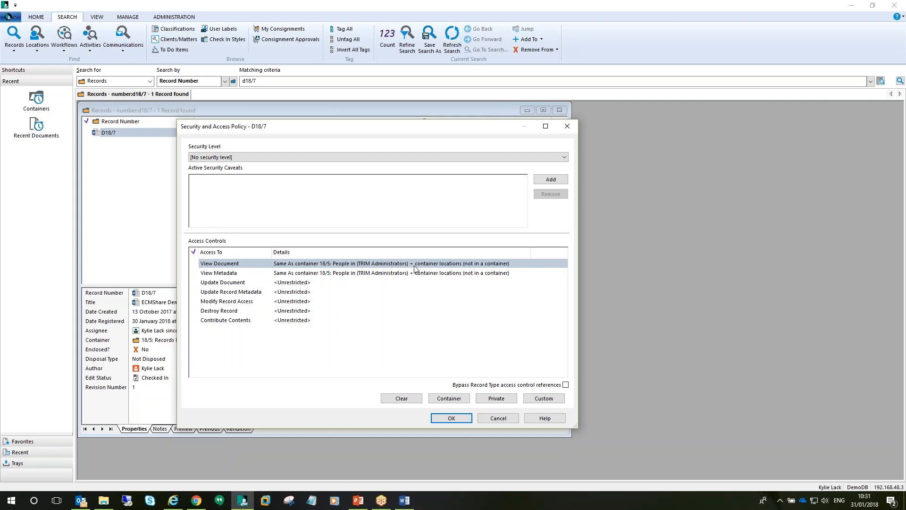
Step: Tag the View Document and View Metadata access controls and start customizing access for both together
click(193, 263)
click(194, 273)
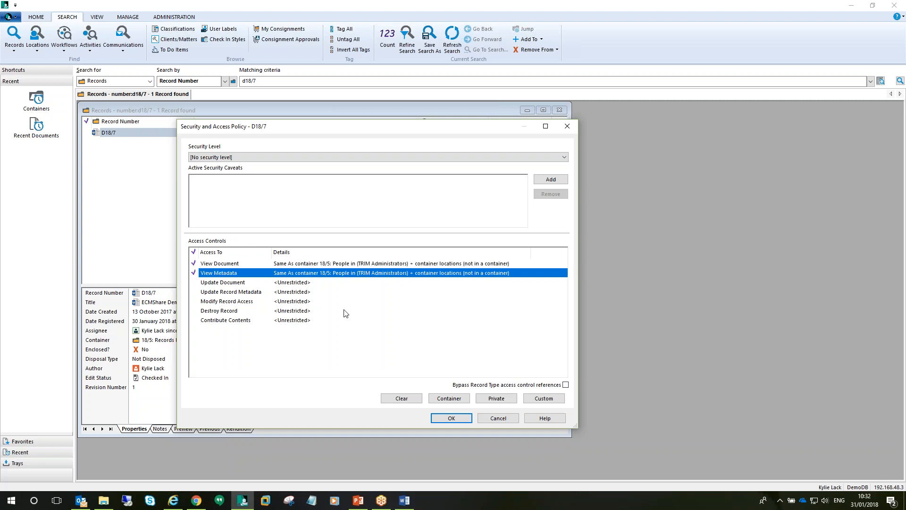
click(530, 400)
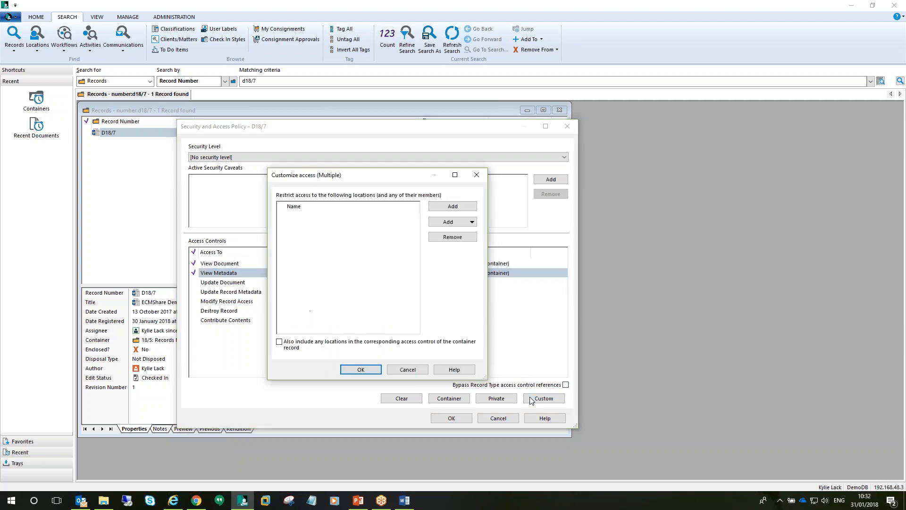
Step: Search the locations by name prefix and add the matching person to the list of locations with restricted access
click(469, 209)
text(aboo)
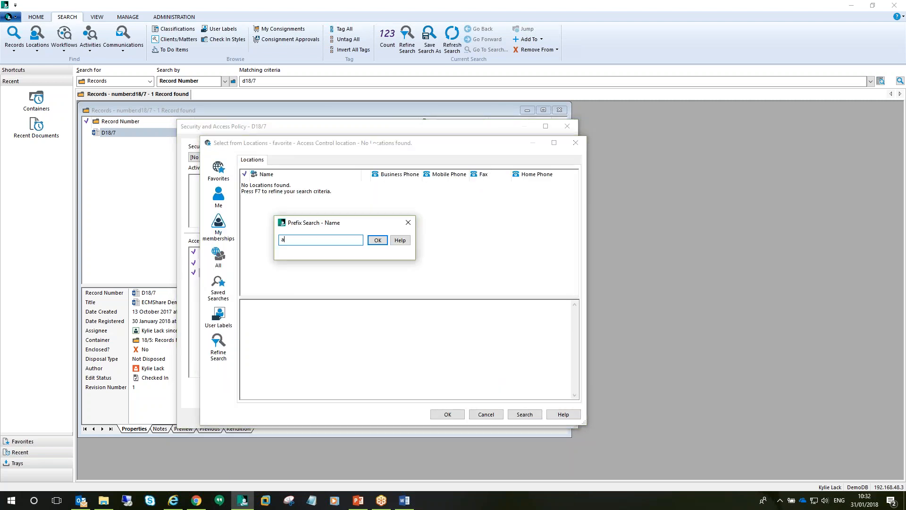
key(BackSpace)
key(BackSpace)
text(bo)
key(Return)
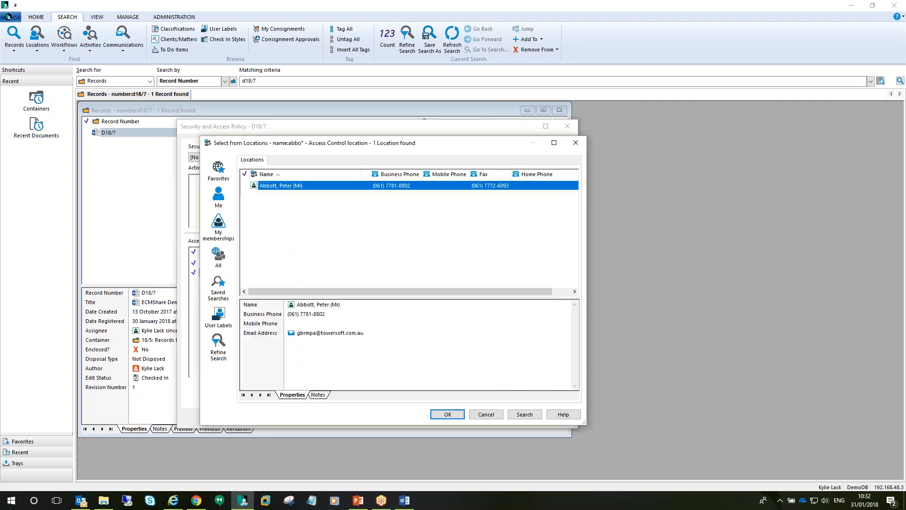
click(459, 414)
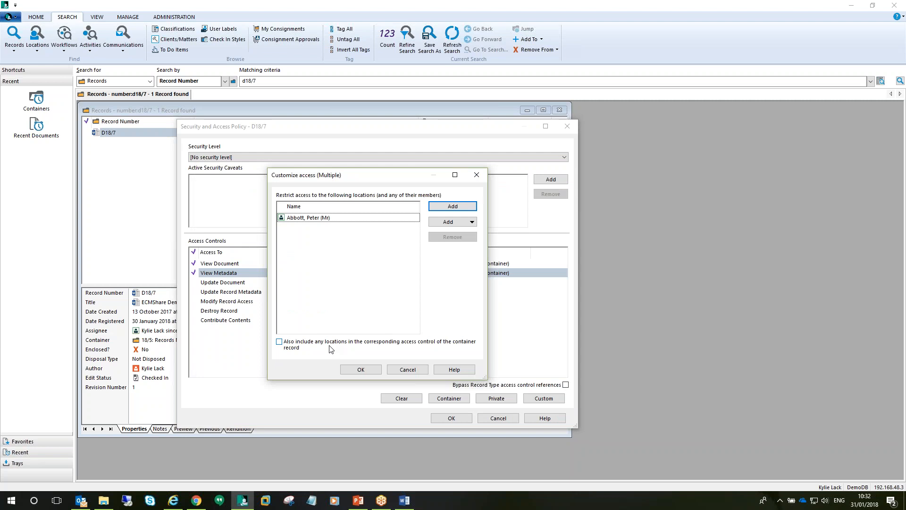
Step: Include the locations from the container record's access control in the custom access, then discard the security and access policy changes
click(295, 348)
click(358, 370)
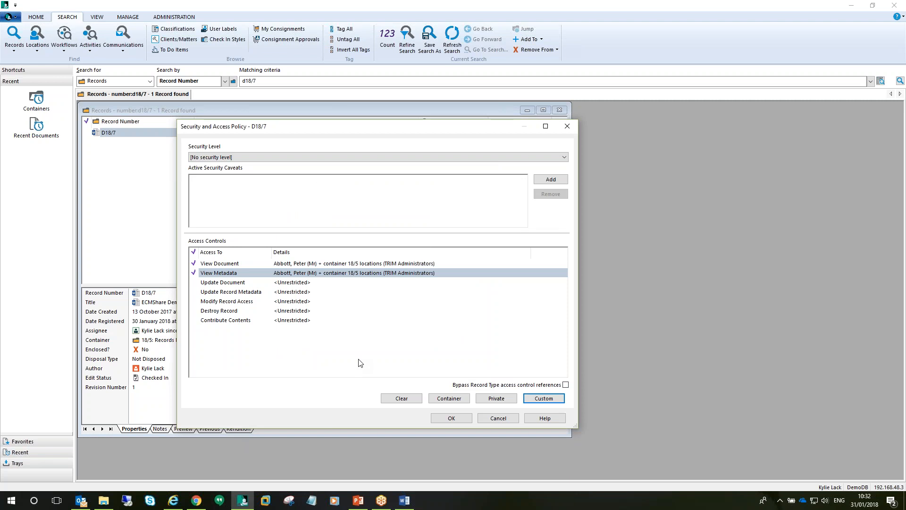
click(491, 420)
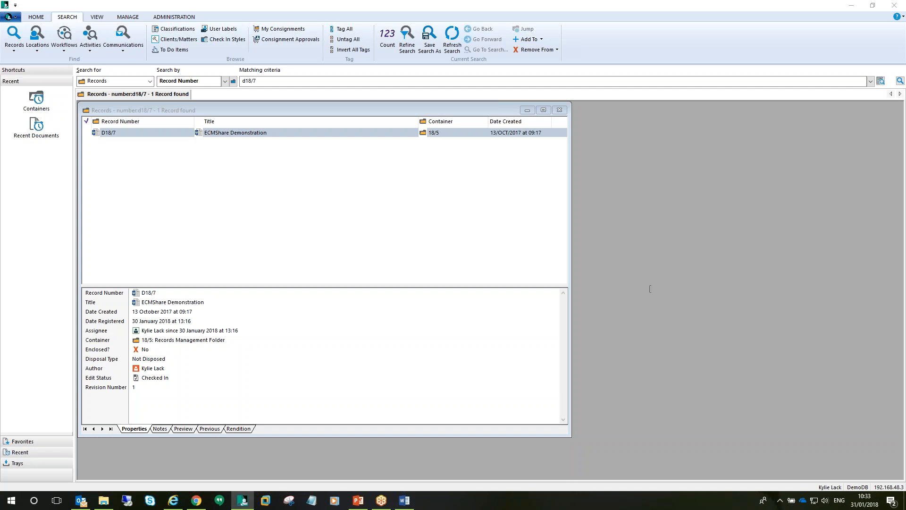
Step: Switch to the ECM Share SharePoint site in Internet Explorer and open OneDrive from the Office 365 apps
click(173, 503)
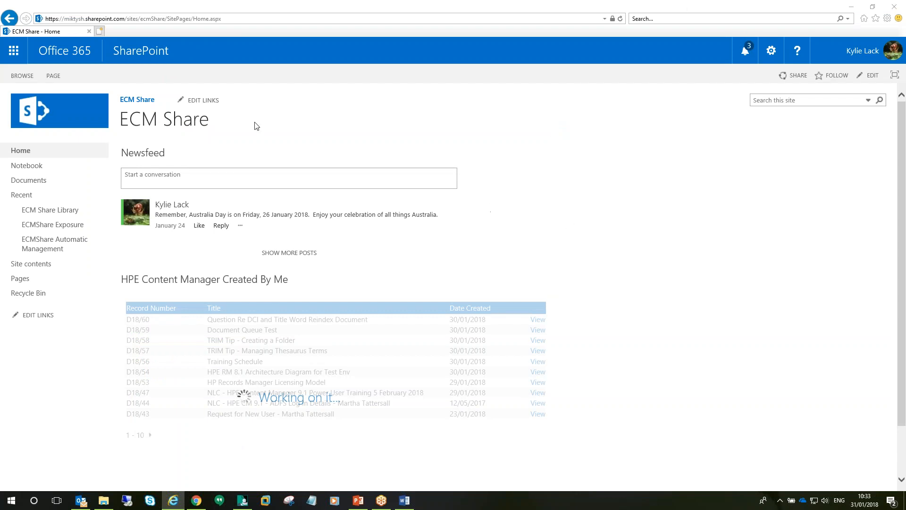
click(14, 52)
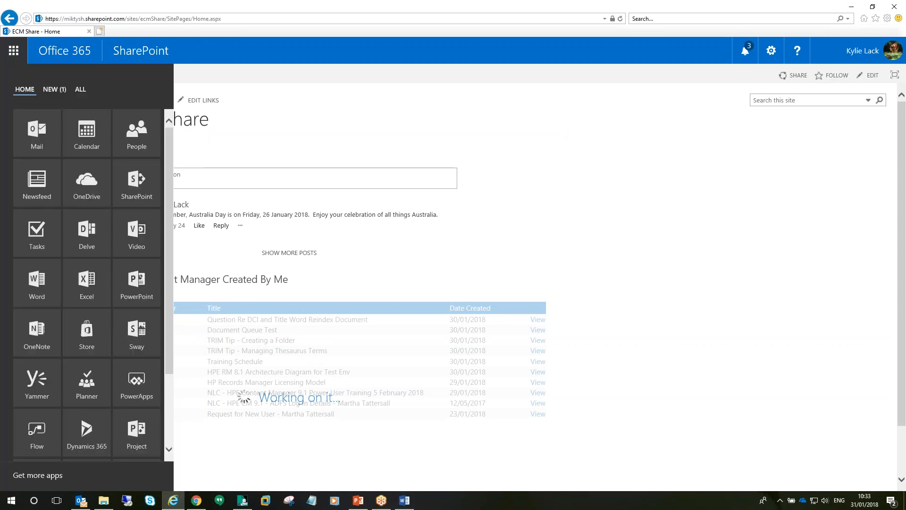
click(86, 182)
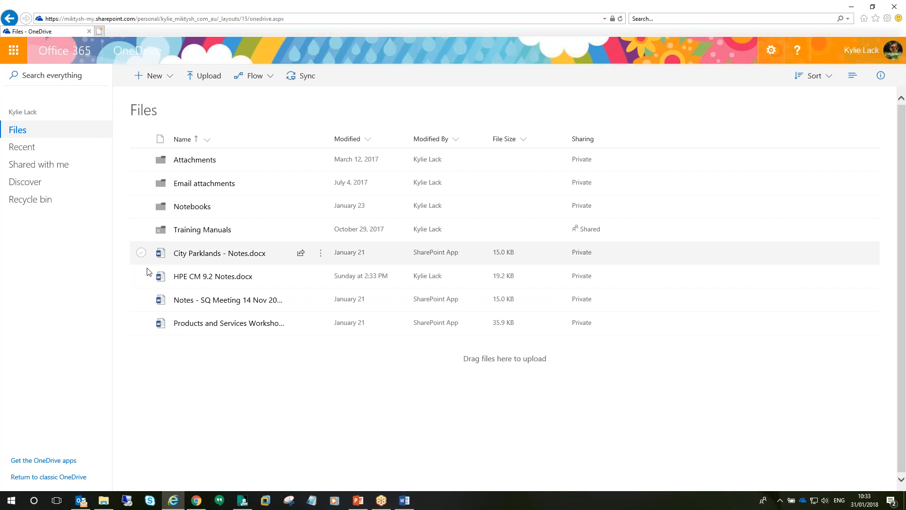
Step: Check the additional actions offered for City Parklands - Notes.docx, then return to classic OneDrive
click(141, 252)
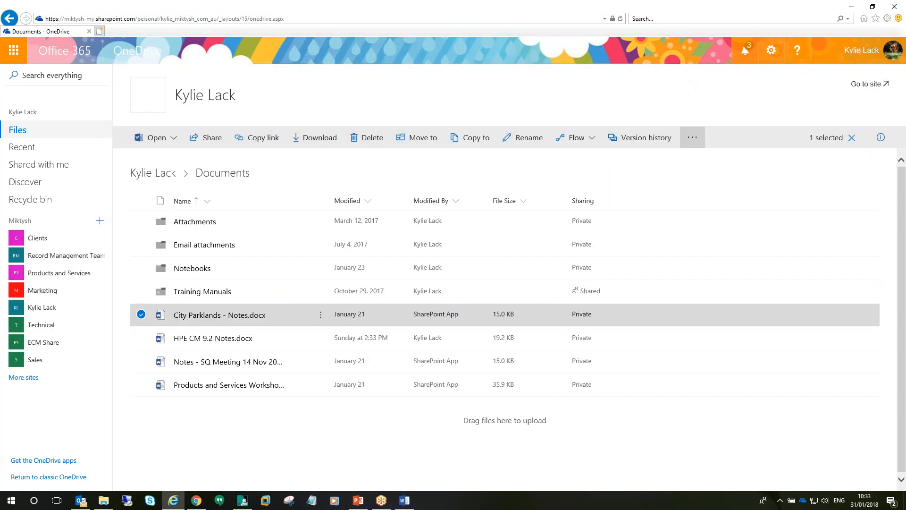
click(692, 138)
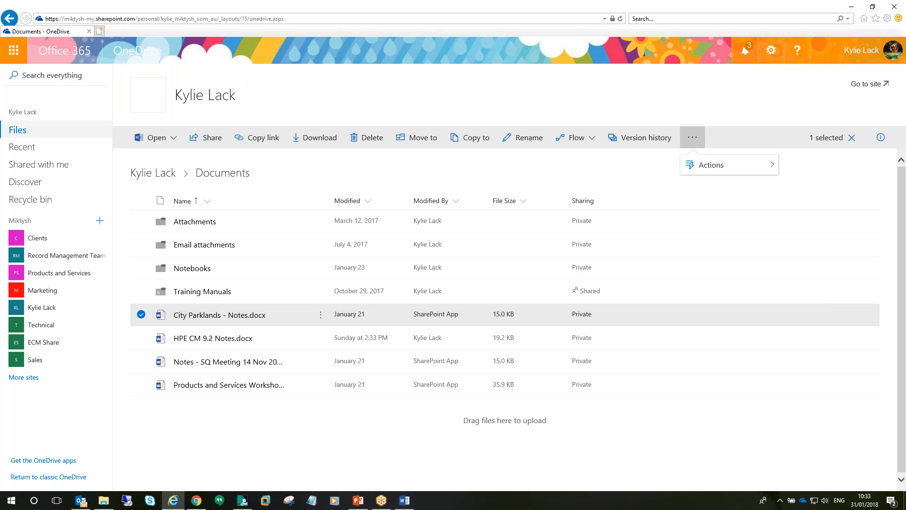
click(48, 477)
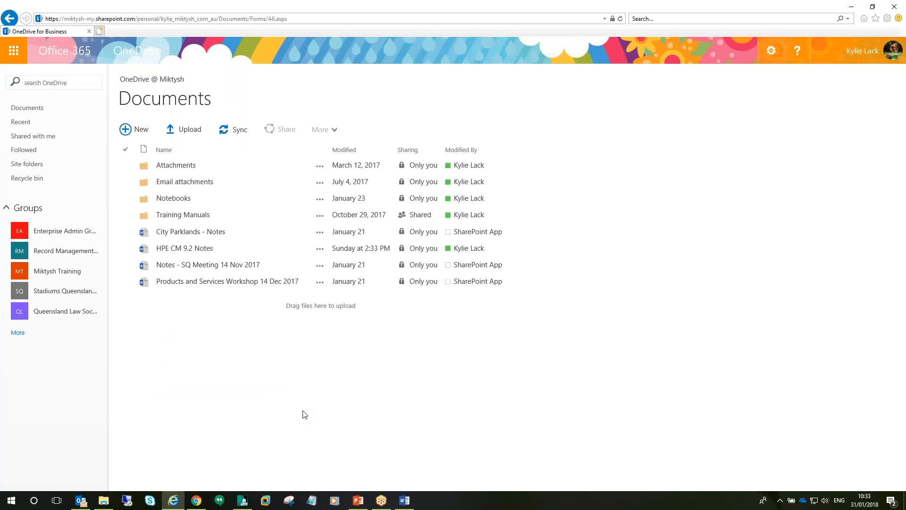
Step: View the Content Manager management details of the HPE CM 9.2 Notes document, then close them
click(125, 249)
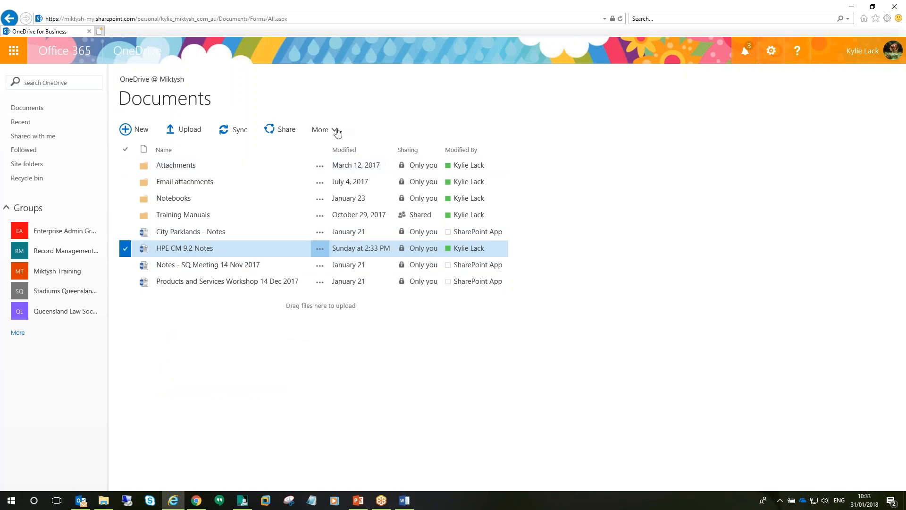
click(336, 131)
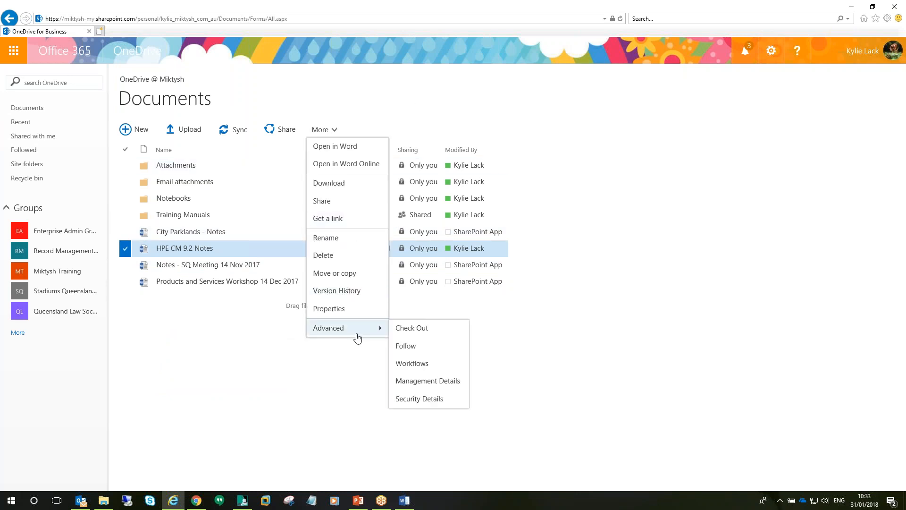
mouse_move(375, 331)
click(415, 382)
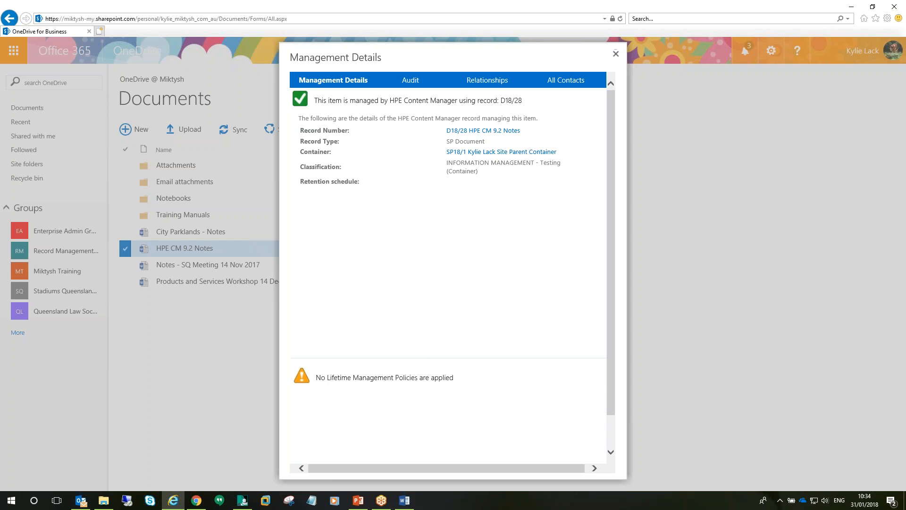
click(616, 54)
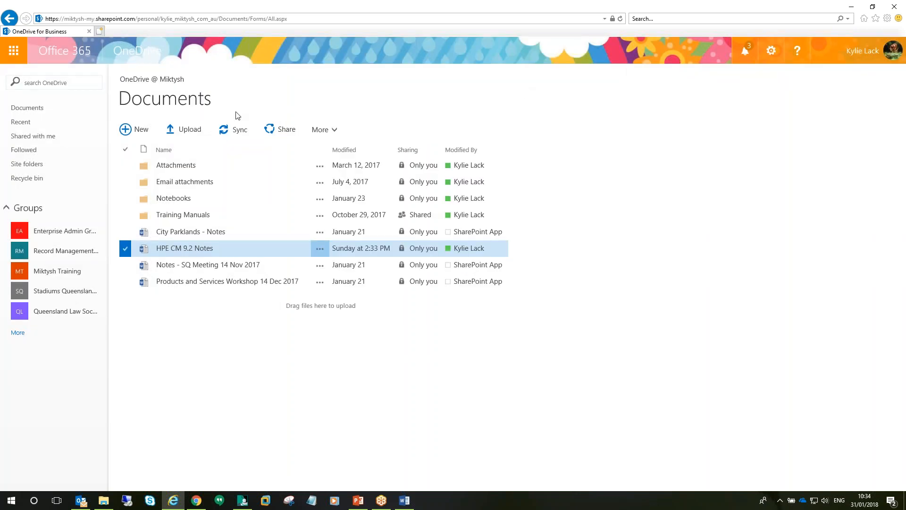
Step: Locate Teams among the Office 365 apps, then close the app list
click(14, 50)
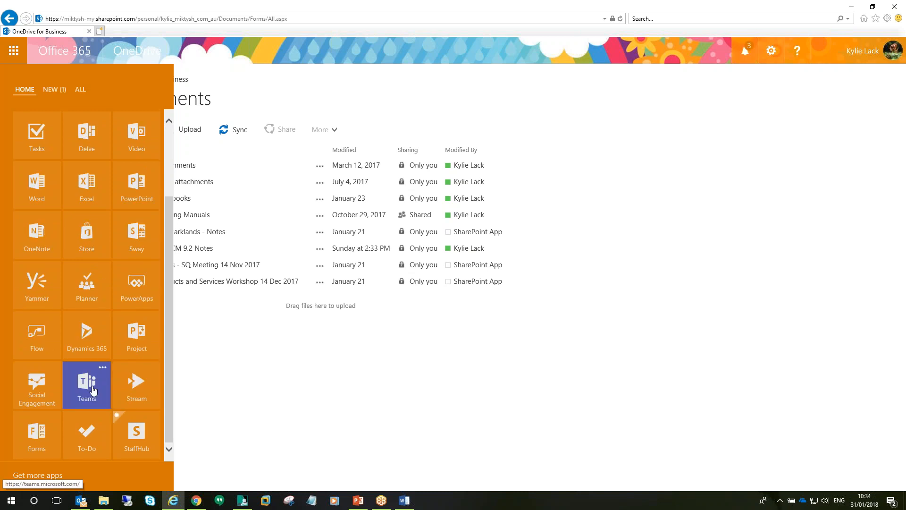
click(246, 397)
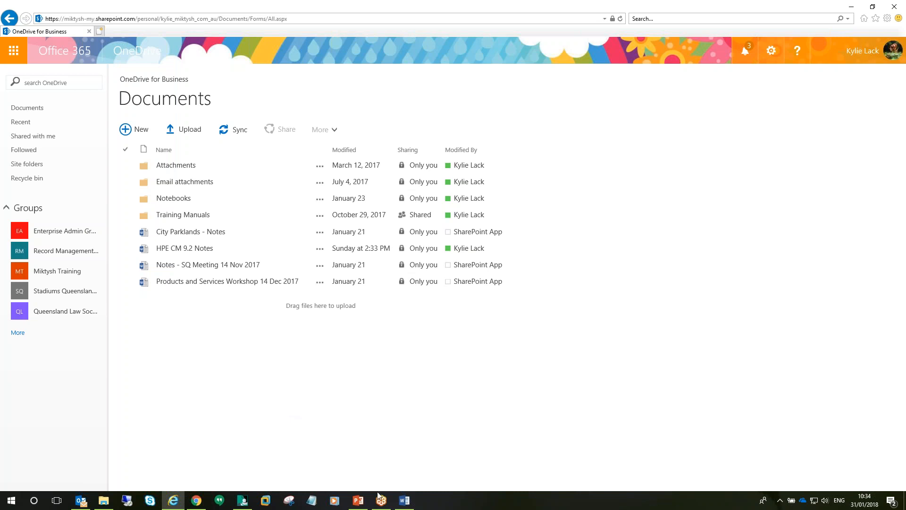
Step: Switch to the Miktysh - Webinar Contacts presentation in PowerPoint and show the contacts slide full screen
mouse_move(356, 503)
key(alt+Tab)
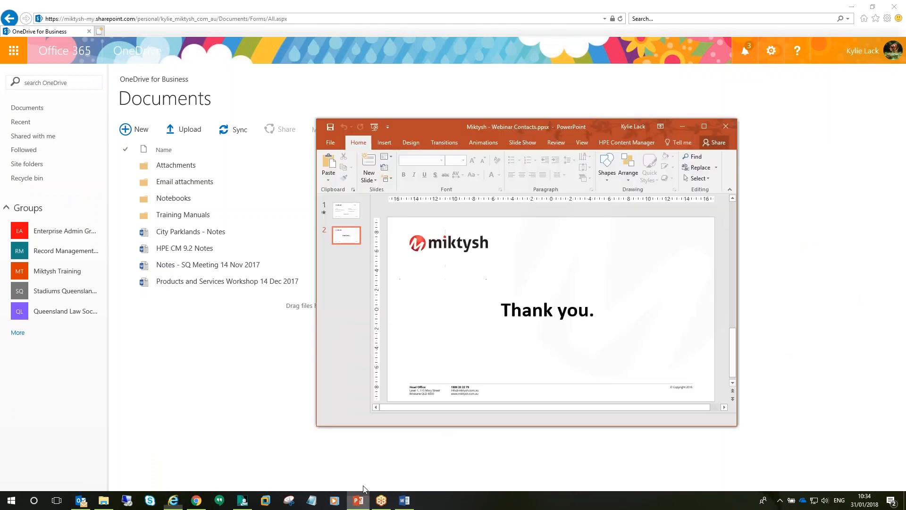
click(632, 420)
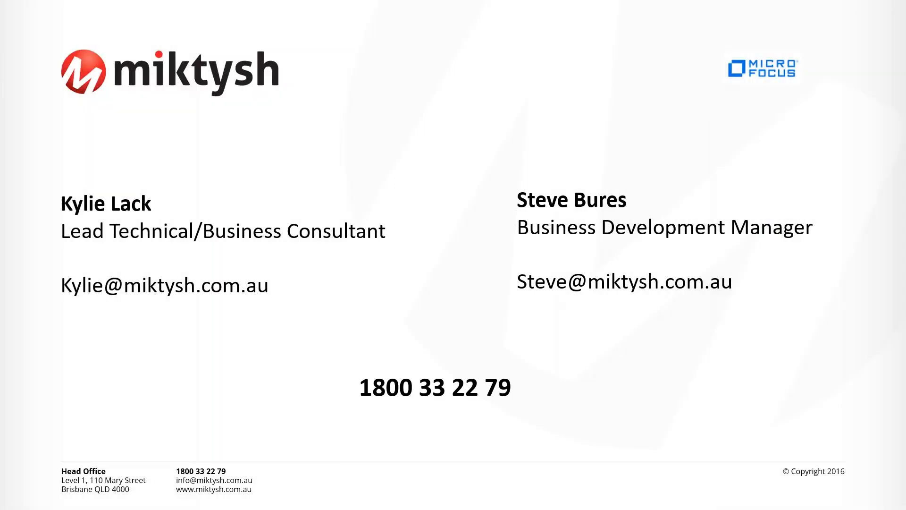